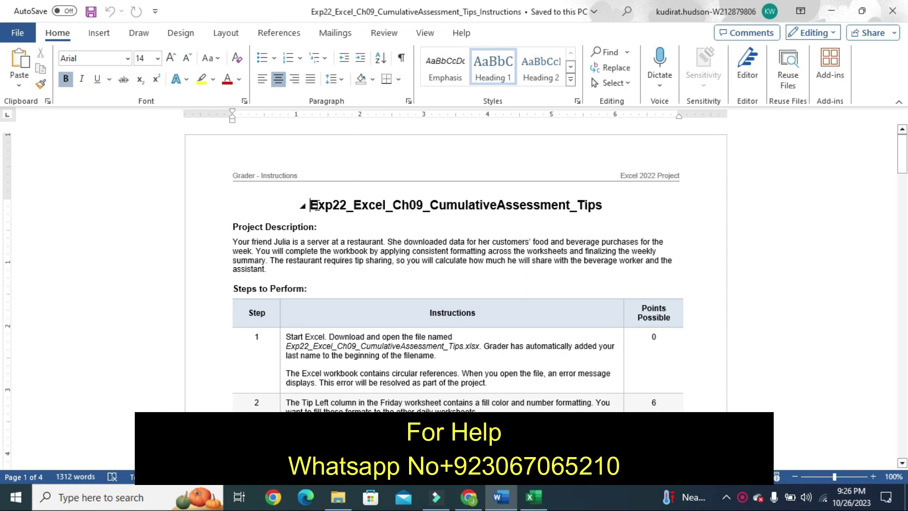
# Highlight the document title yellow, then undo that highlight
pyautogui.moveTo(311, 205); pyautogui.dragTo(608, 206)
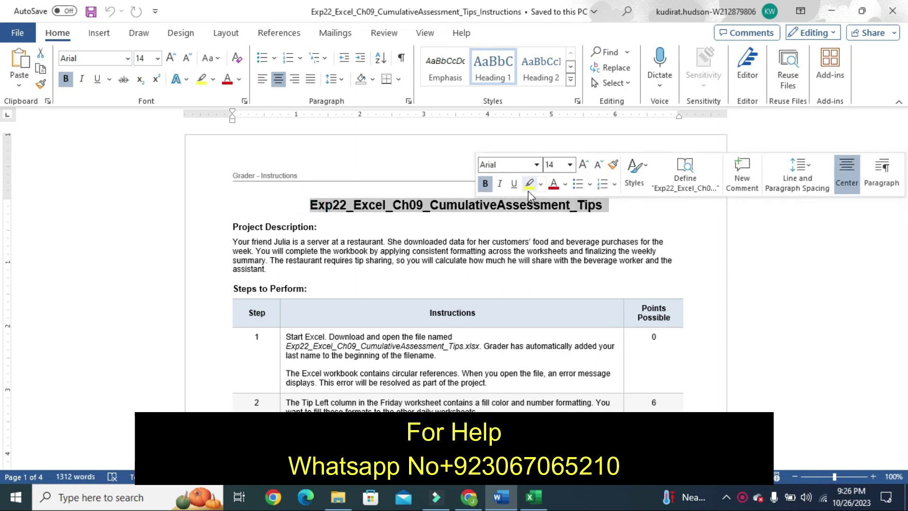
pyautogui.click(530, 182)
pyautogui.click(522, 227)
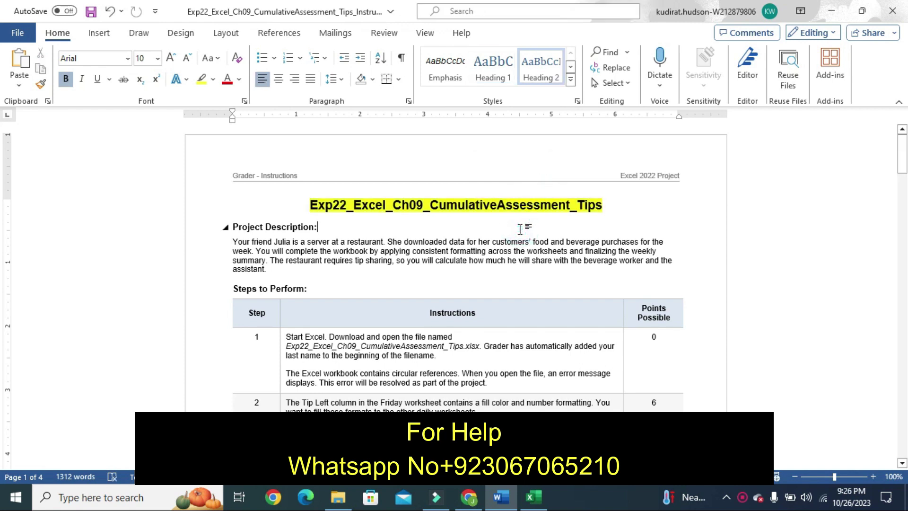
pyautogui.hotkey('ctrl', 'z')
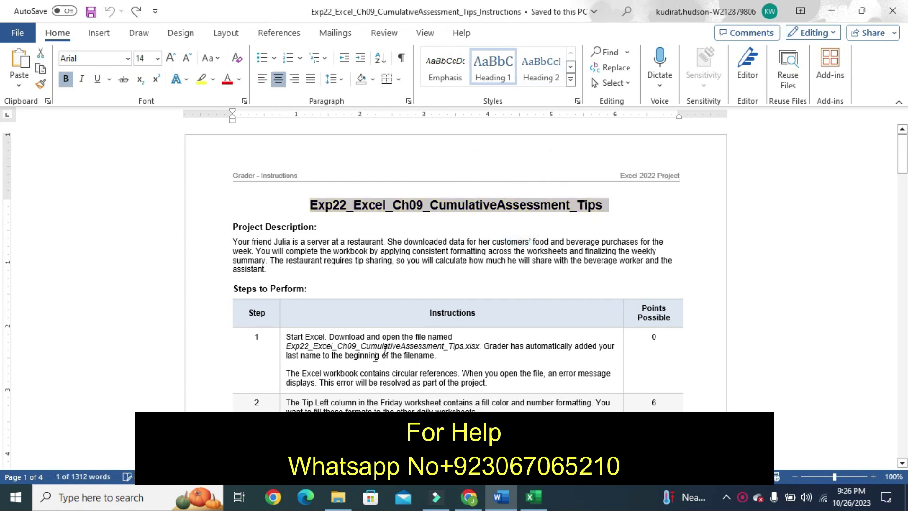
# Highlight the Step 1 instructions text in yellow
pyautogui.click(279, 364)
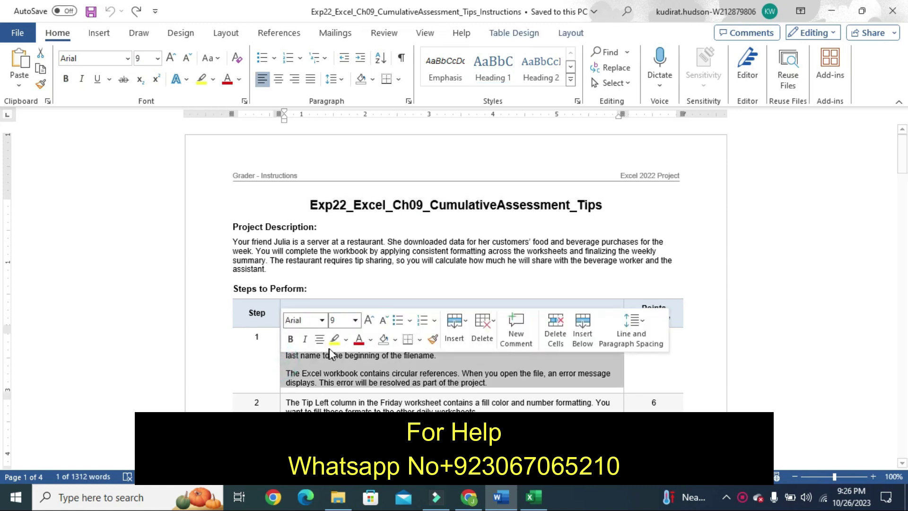
pyautogui.click(334, 338)
pyautogui.click(280, 372)
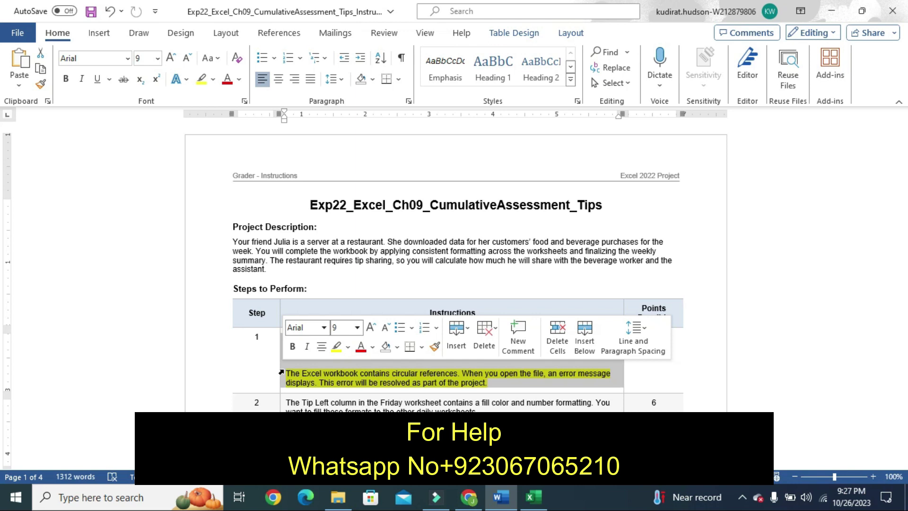
pyautogui.click(281, 373)
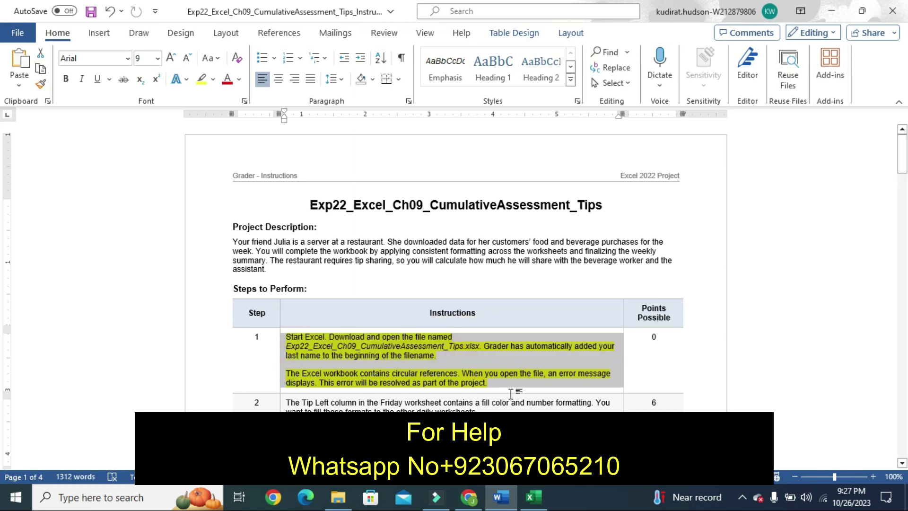
# View the Template sheet in the Excel workbook, then return to the Word instructions
pyautogui.click(531, 502)
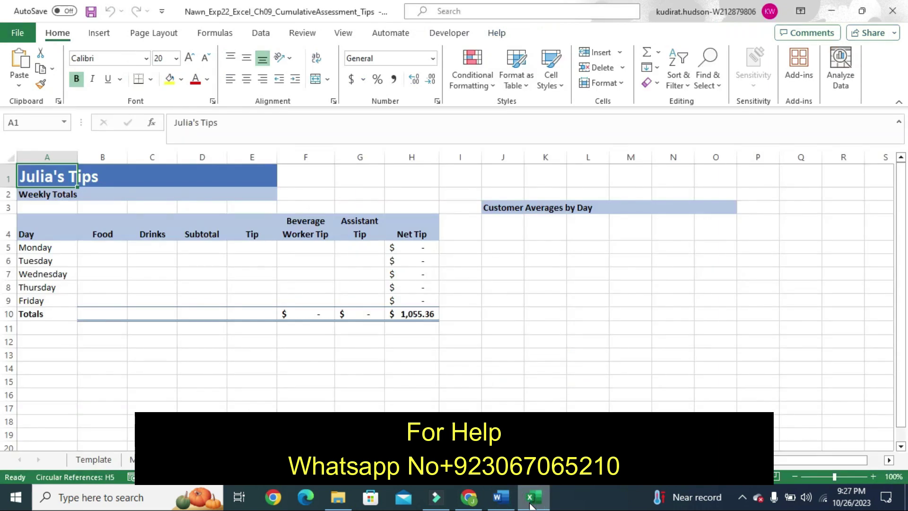
pyautogui.click(94, 459)
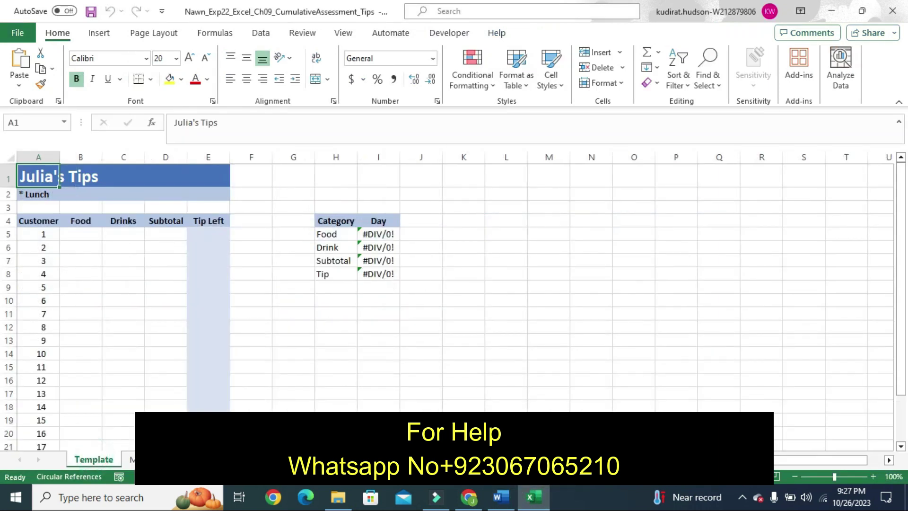
pyautogui.click(497, 496)
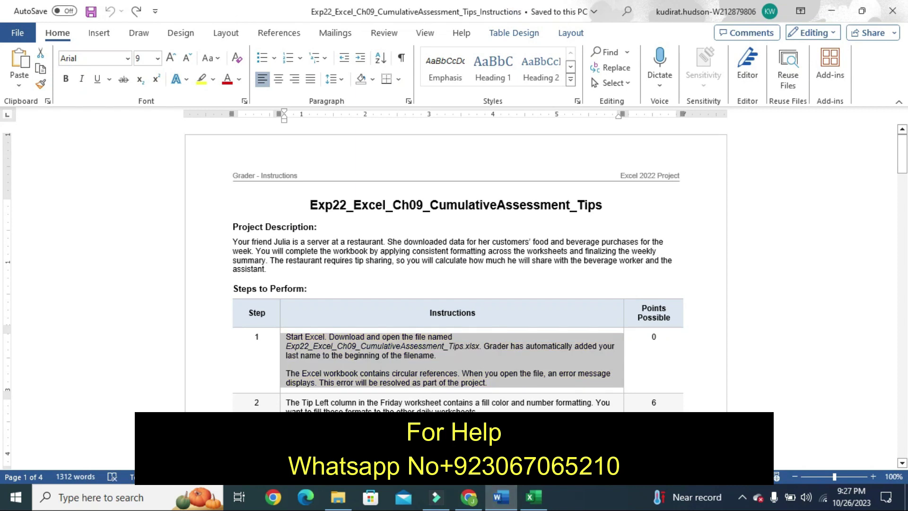
# Highlight the Step 2 instructions yellow and bring Excel back to the front
pyautogui.rightClick(307, 418)
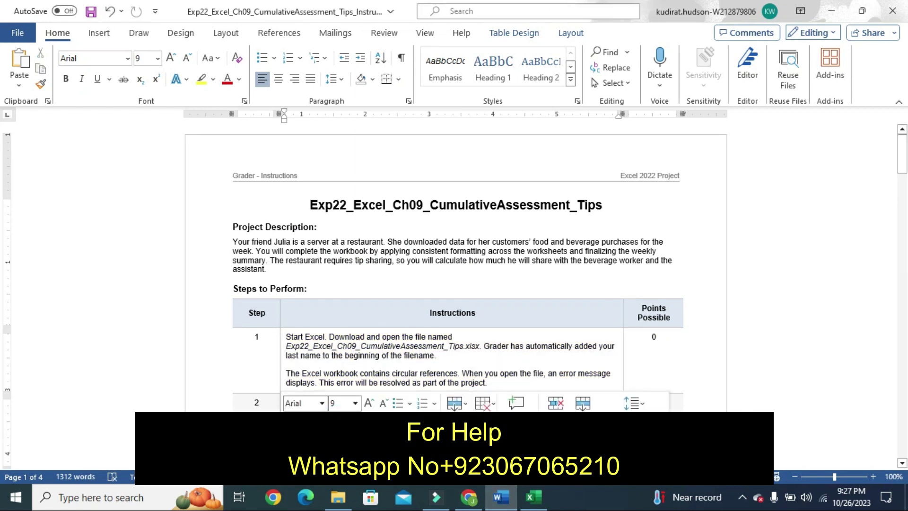
pyautogui.click(258, 402)
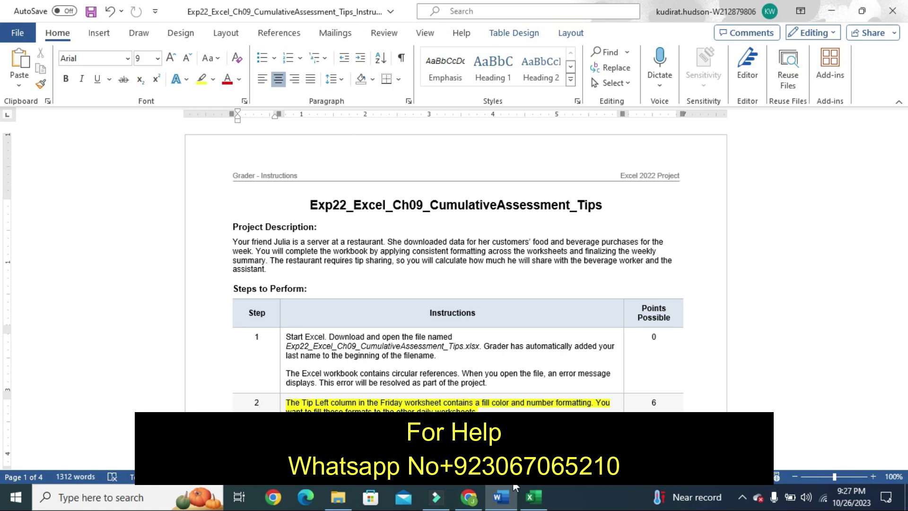
pyautogui.click(533, 496)
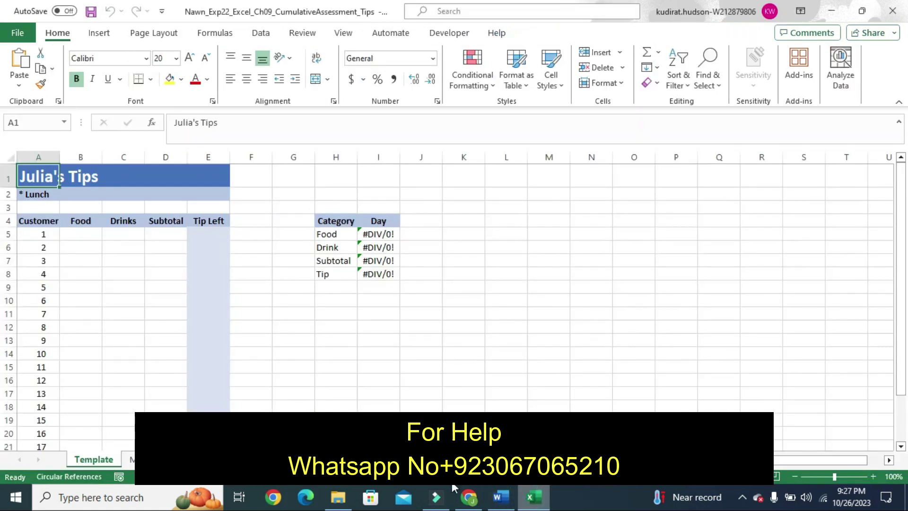
# Move to the Friday sheet and group it with the other daily sheets
pyautogui.hotkey('ctrl', 'pagedown')
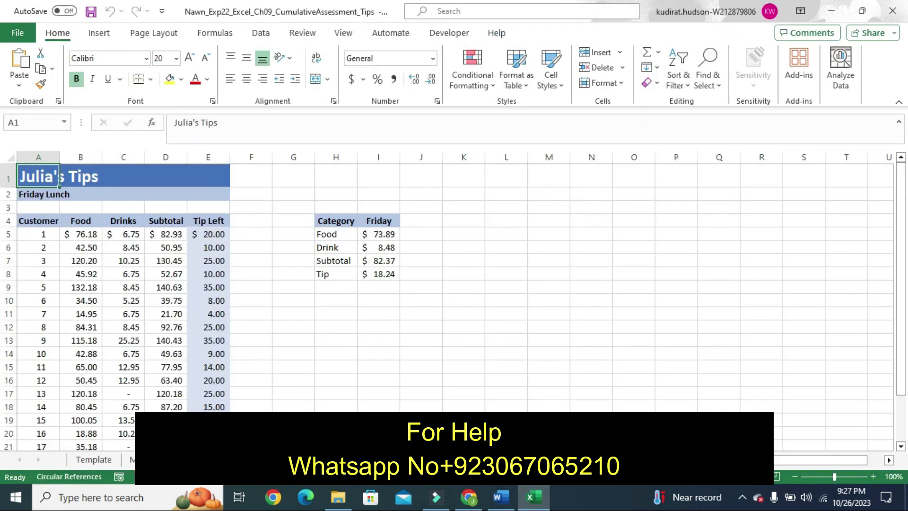
pyautogui.hotkey('ctrl', 'shift', 'pagedown')
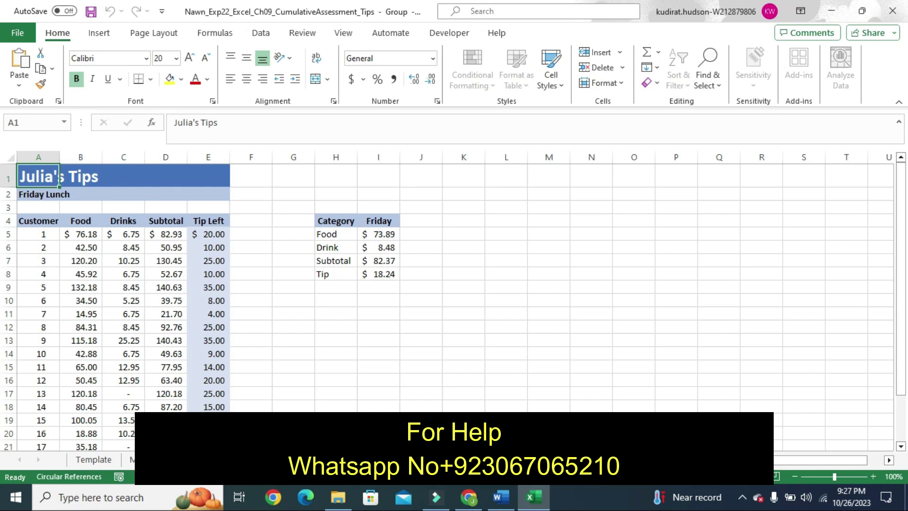
pyautogui.hotkey('ctrl', 'shift', 'pagedown')
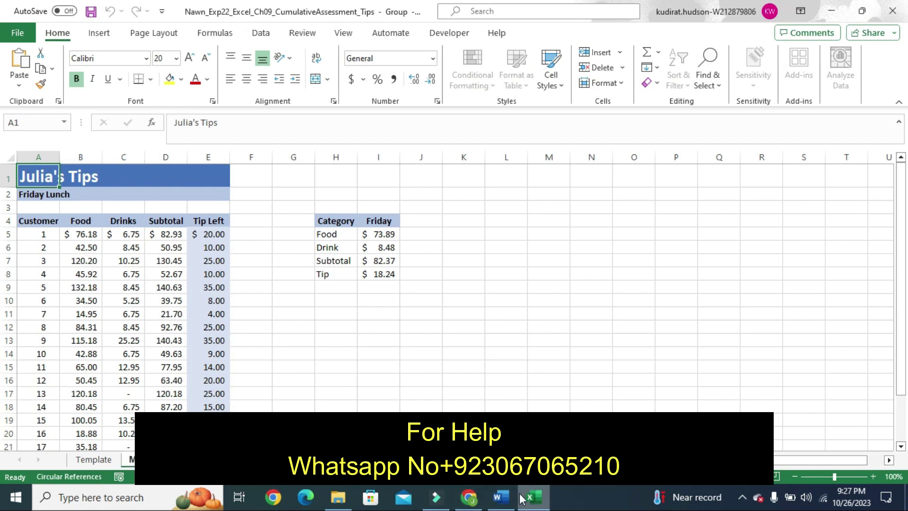
pyautogui.click(503, 501)
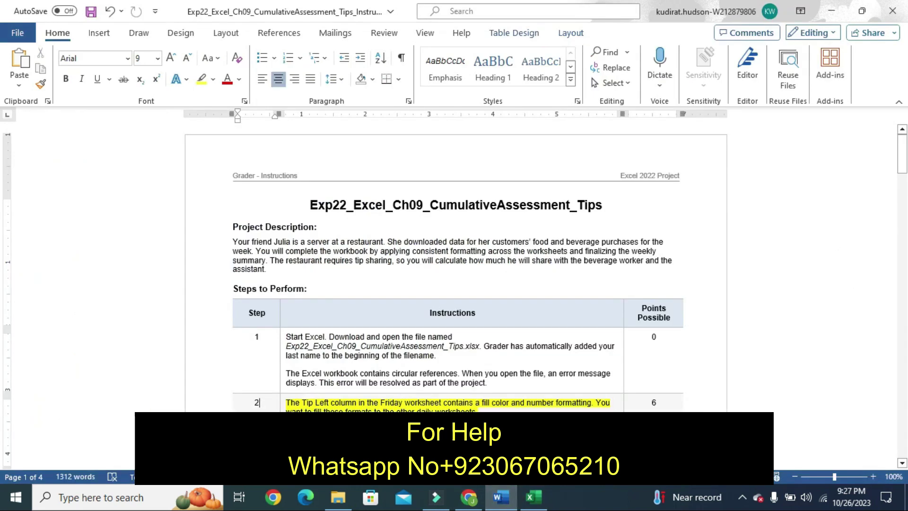
pyautogui.click(530, 501)
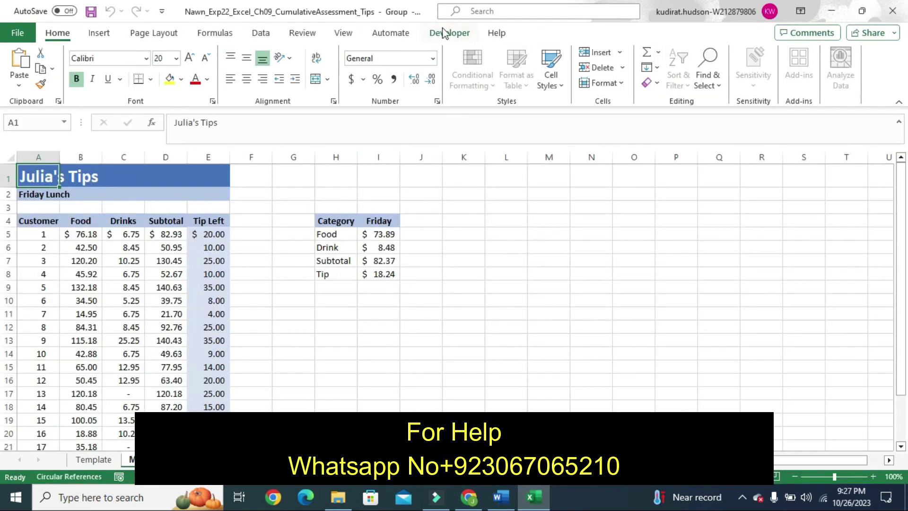
# Fill Friday's formats only across the grouped worksheets
pyautogui.click(615, 83)
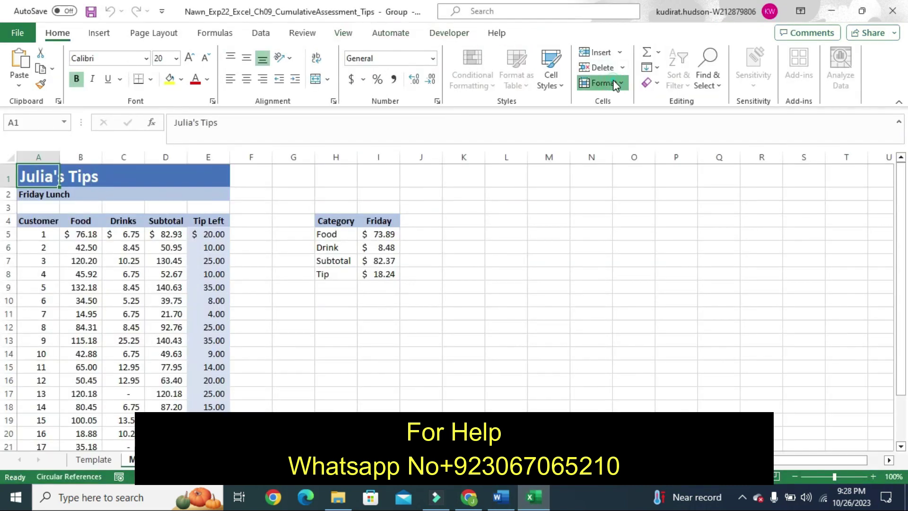
pyautogui.click(615, 83)
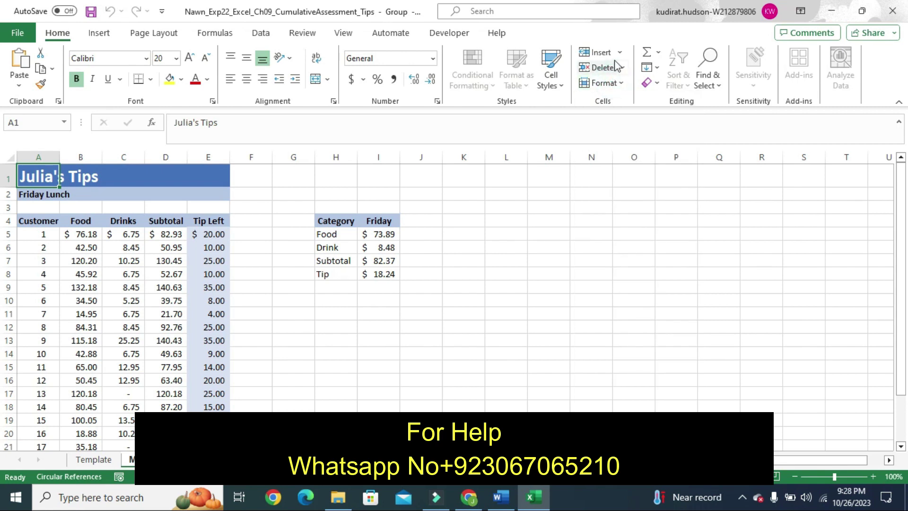
pyautogui.click(655, 68)
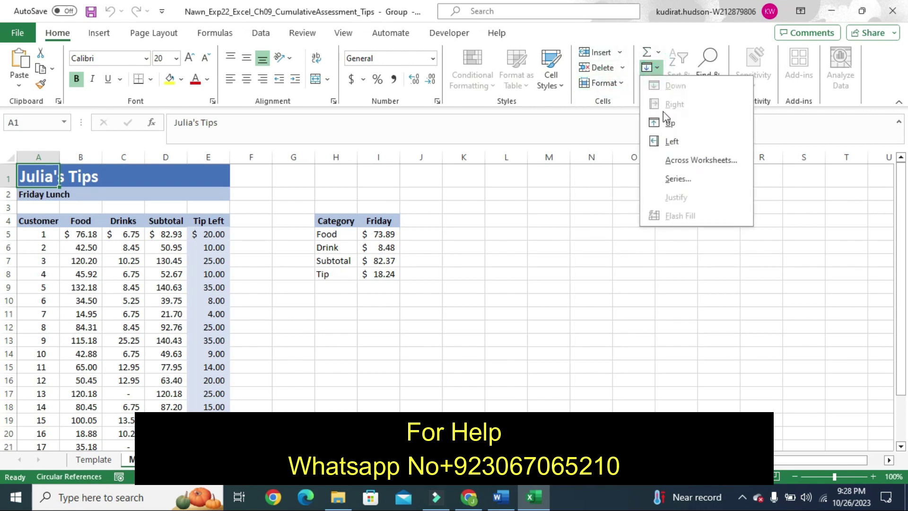
pyautogui.click(670, 159)
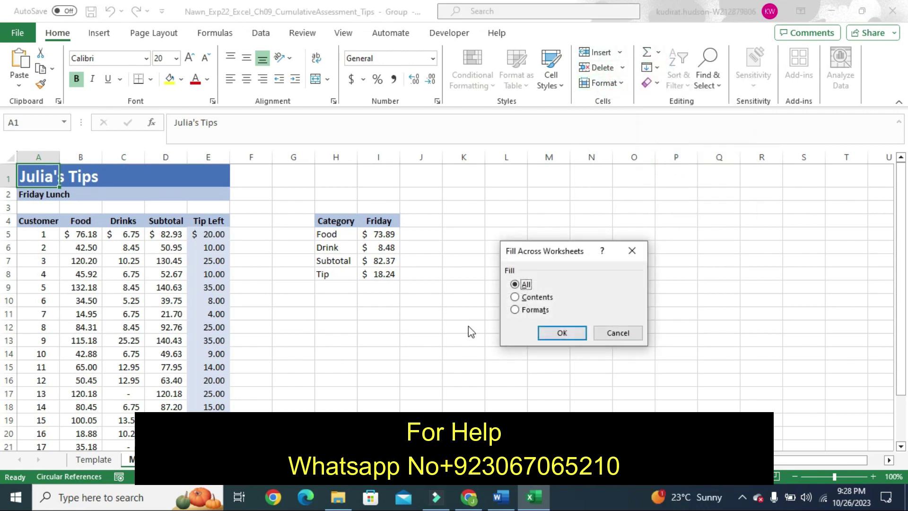
pyautogui.click(515, 310)
pyautogui.click(550, 333)
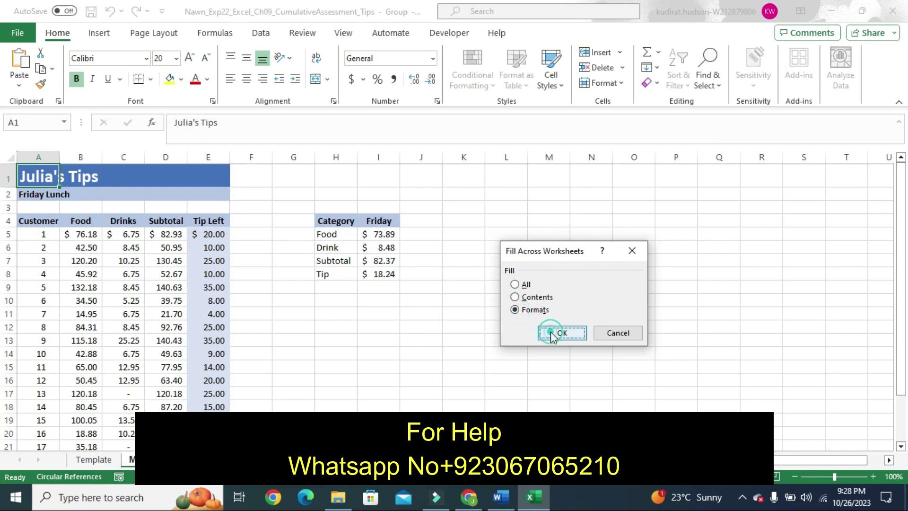
pyautogui.click(504, 503)
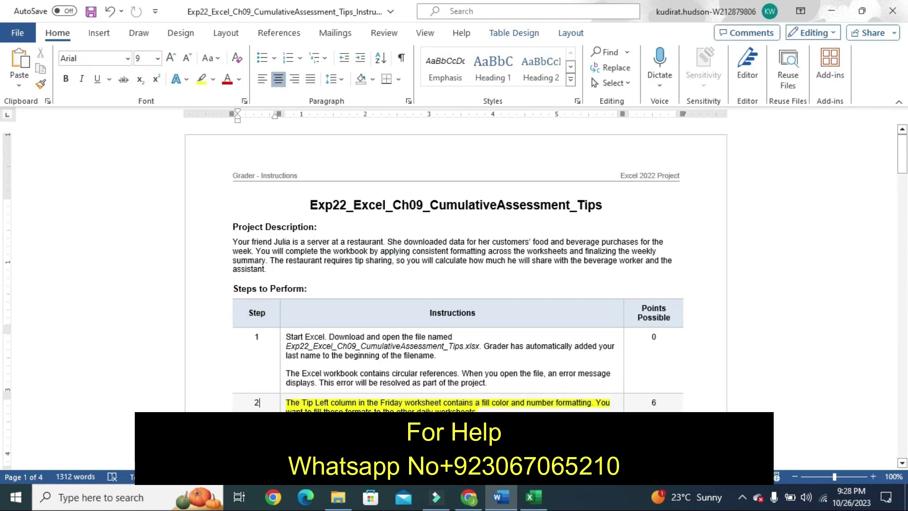
# Remove the Step 2 highlight, highlight the Step 3 instructions yellow, and return to Excel
pyautogui.hotkey('ctrl', 'z')
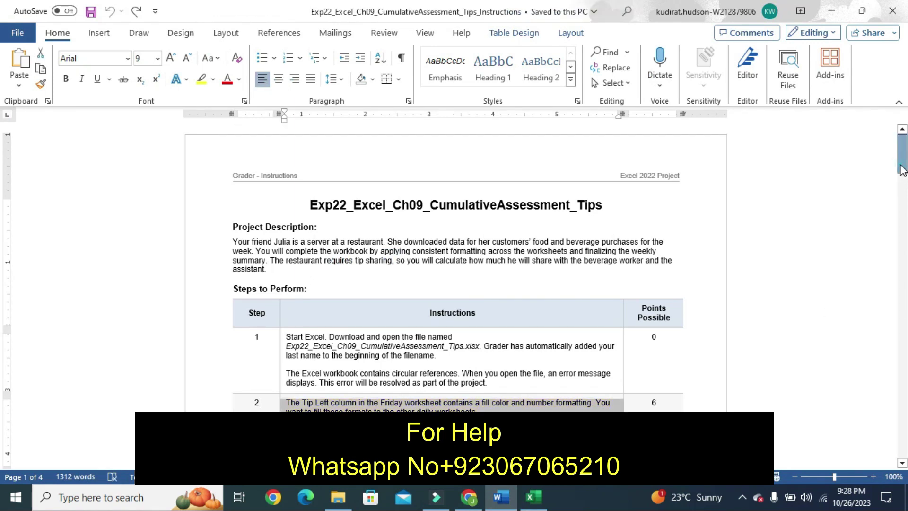
pyautogui.moveTo(902, 171); pyautogui.dragTo(901, 187)
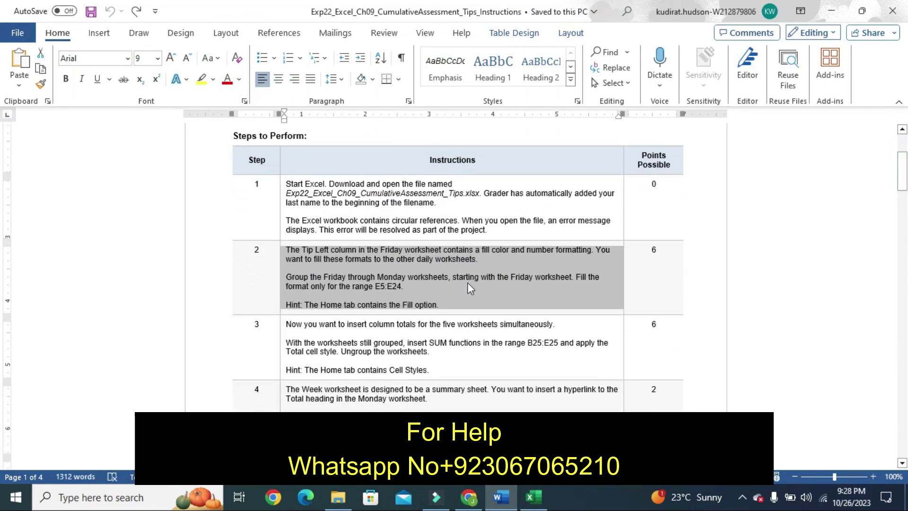
pyautogui.click(279, 362)
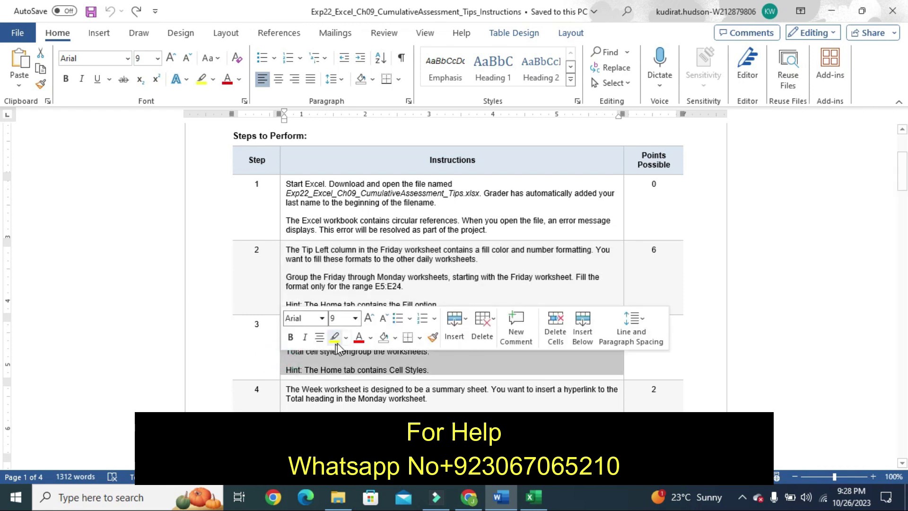
pyautogui.click(335, 337)
pyautogui.click(265, 363)
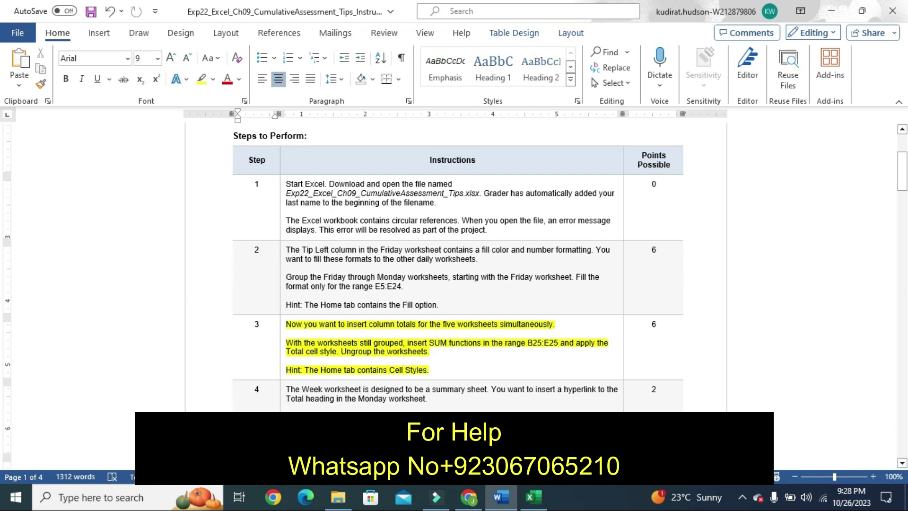
pyautogui.click(533, 497)
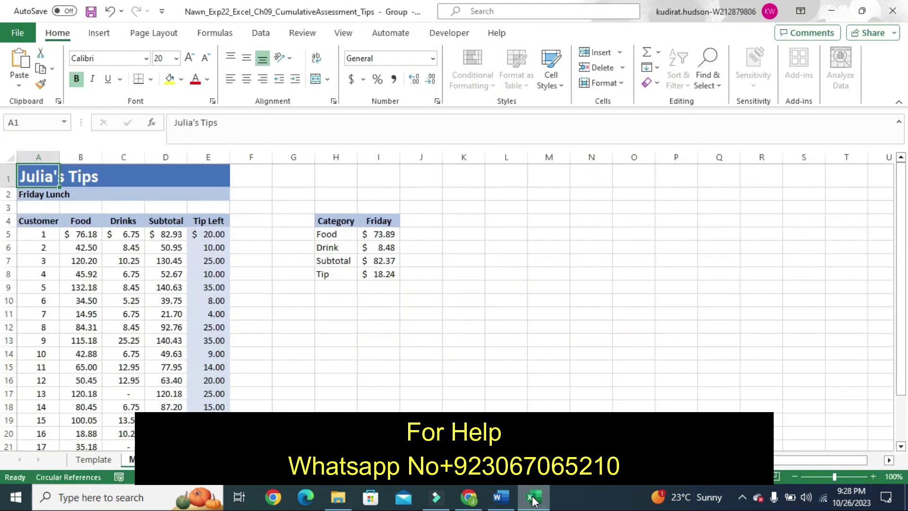
# Total the Food column in B25 with =SUM(B5:B24), giving $1,477.84
pyautogui.moveTo(900, 319); pyautogui.dragTo(904, 437)
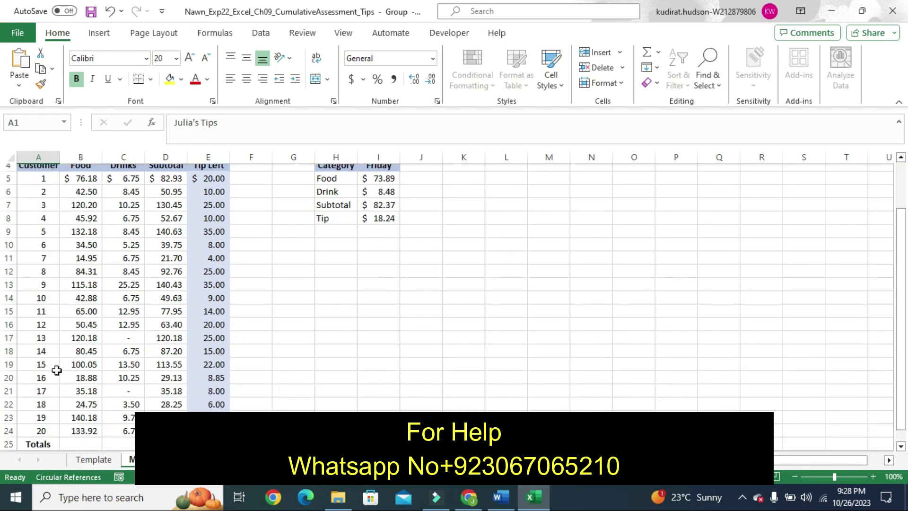
pyautogui.click(78, 444)
pyautogui.write('=')
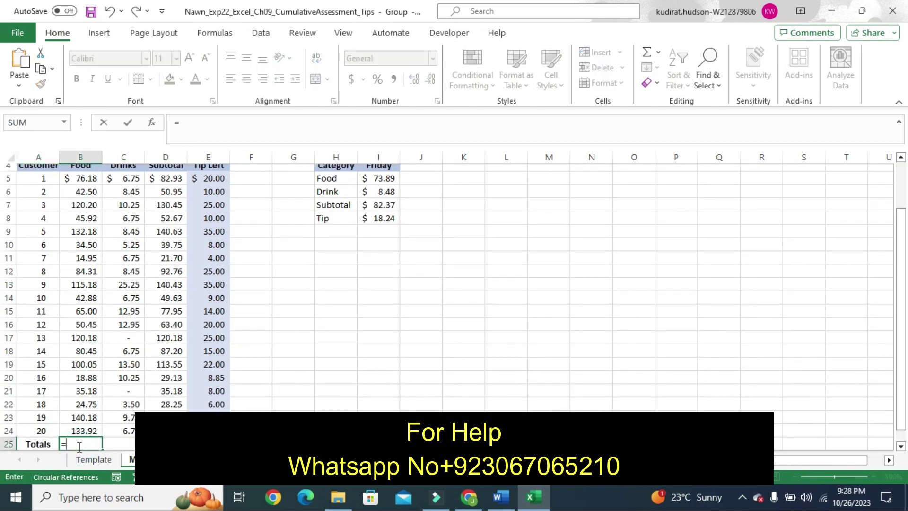
pyautogui.write('sum')
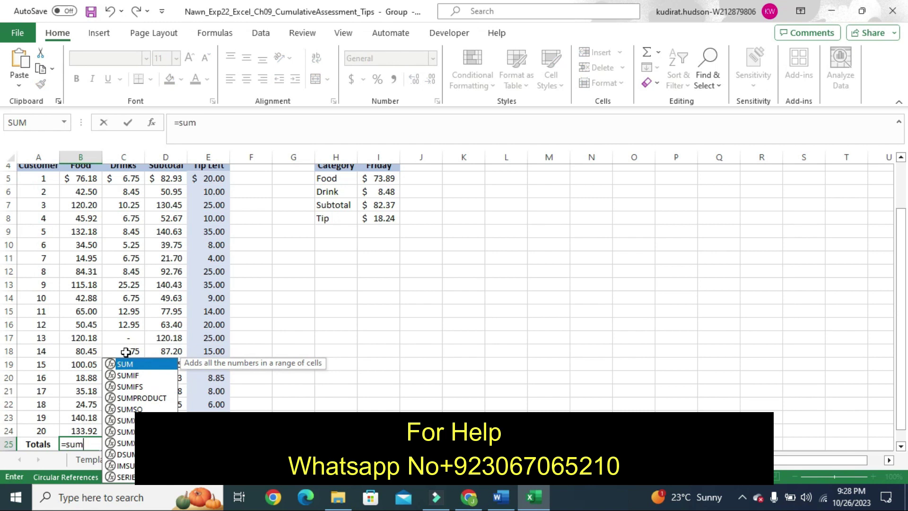
pyautogui.doubleClick(126, 364)
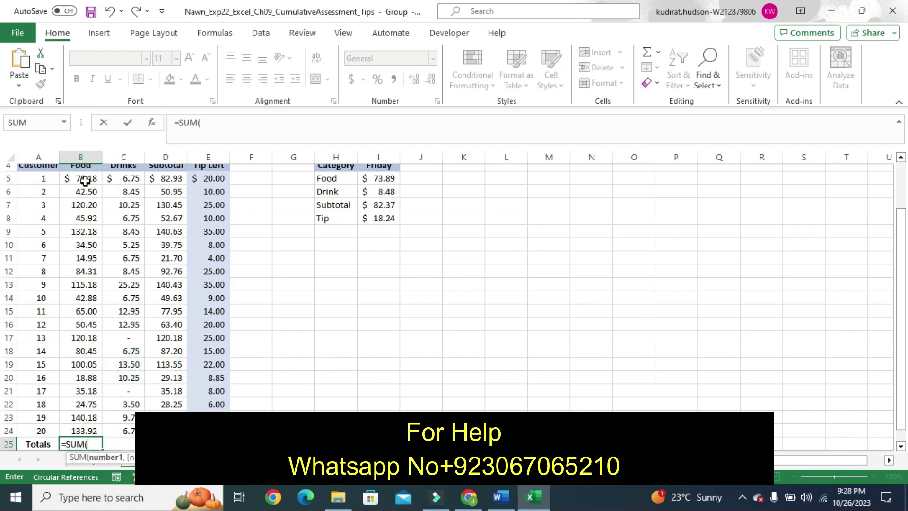
pyautogui.moveTo(84, 180); pyautogui.dragTo(81, 397)
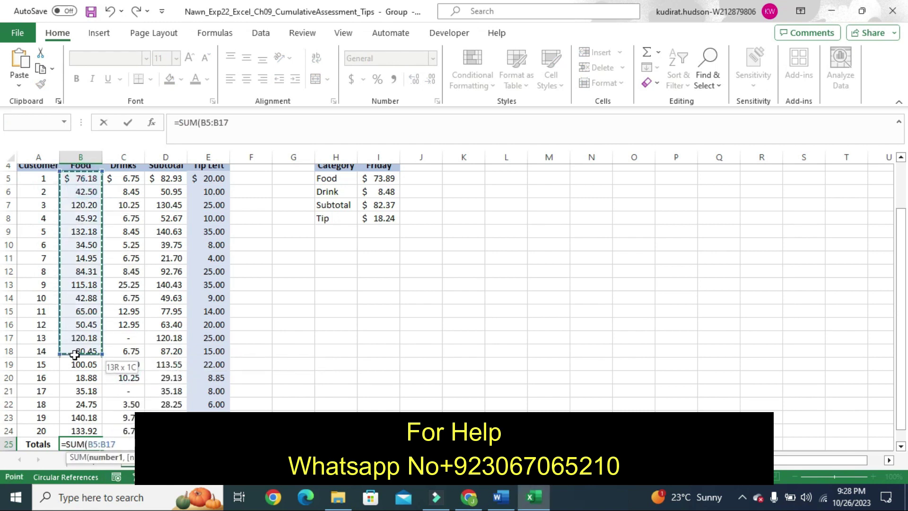
pyautogui.moveTo(81, 397); pyautogui.dragTo(86, 429)
pyautogui.press('Return')
pyautogui.click(90, 423)
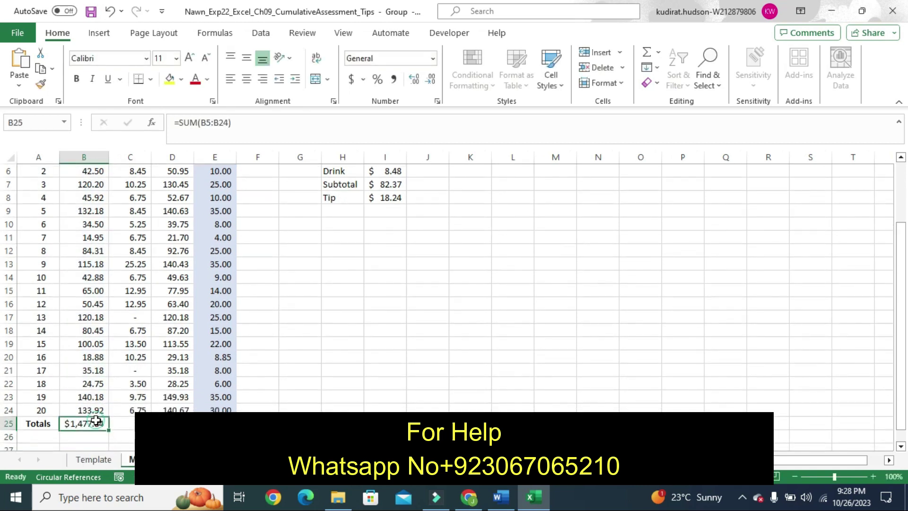
# Copy the total into C25, dismiss the circular-reference warning, and autofit column D
pyautogui.click(502, 497)
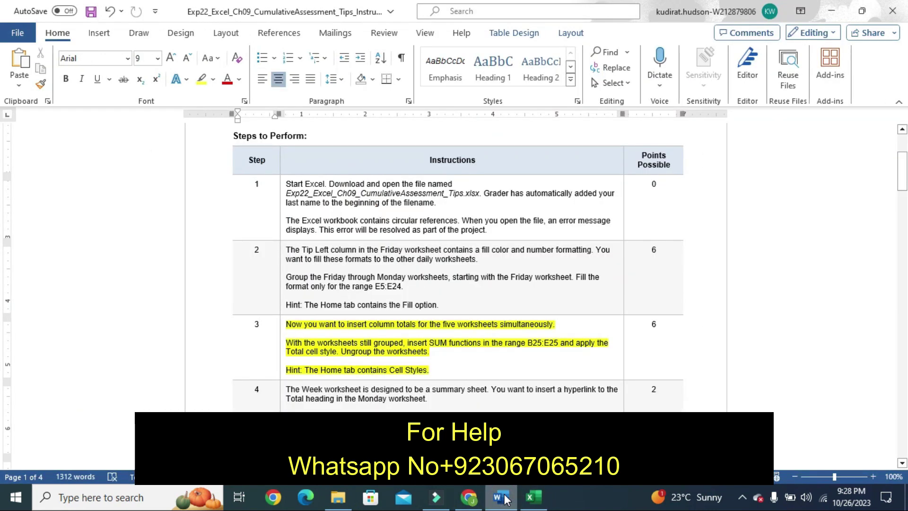
pyautogui.click(533, 497)
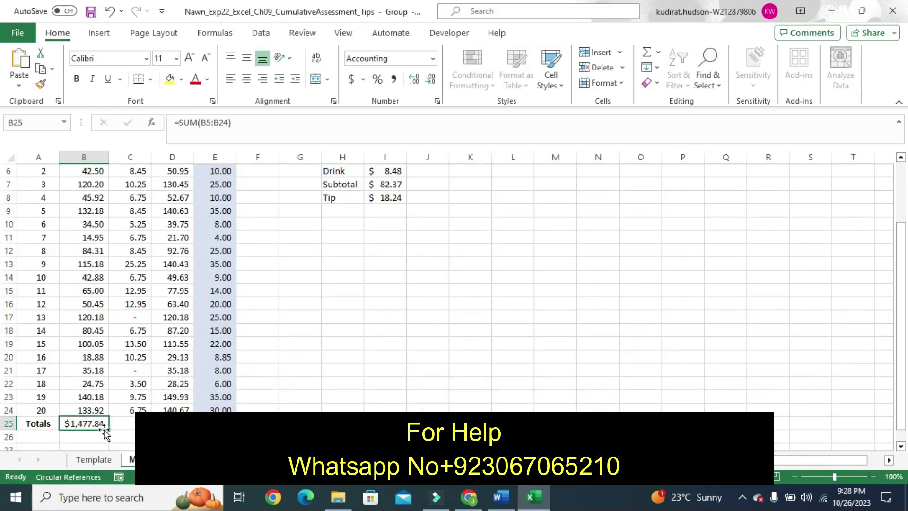
pyautogui.moveTo(109, 429); pyautogui.dragTo(123, 427)
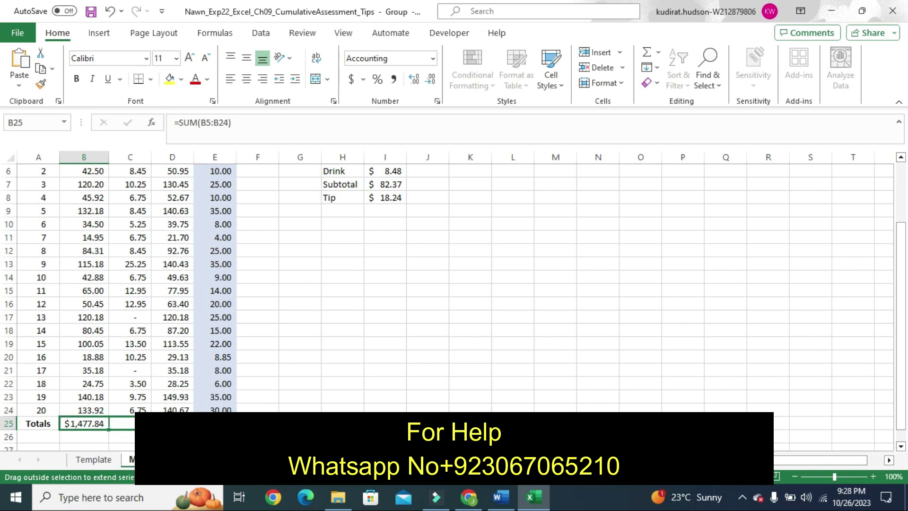
pyautogui.moveTo(123, 428); pyautogui.dragTo(222, 425)
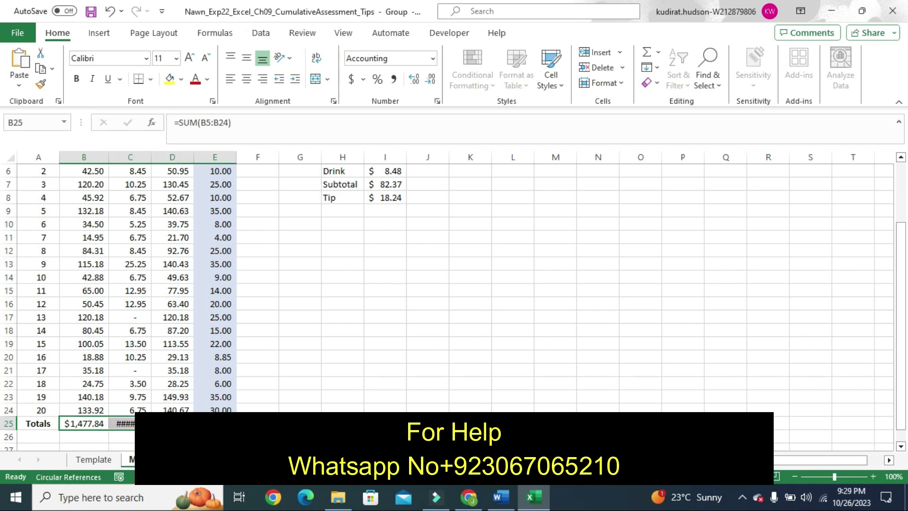
pyautogui.doubleClick(236, 157)
pyautogui.click(193, 160)
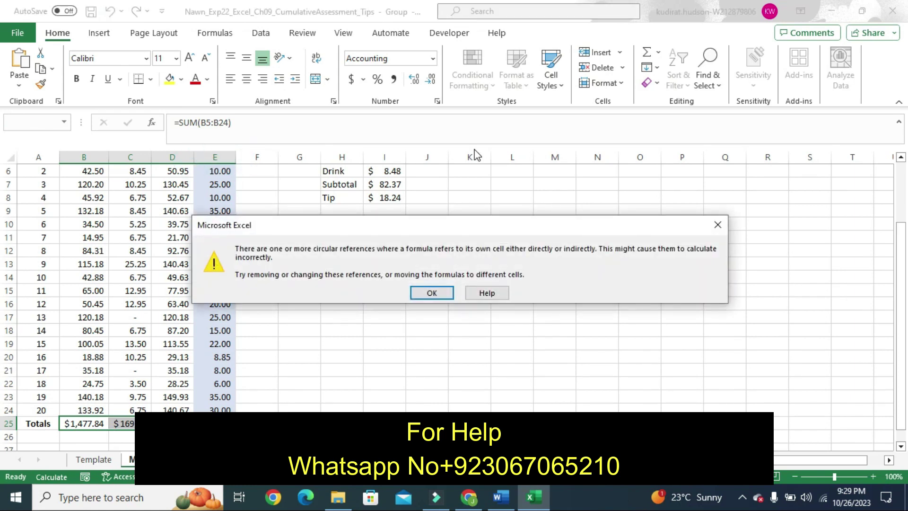
pyautogui.click(716, 226)
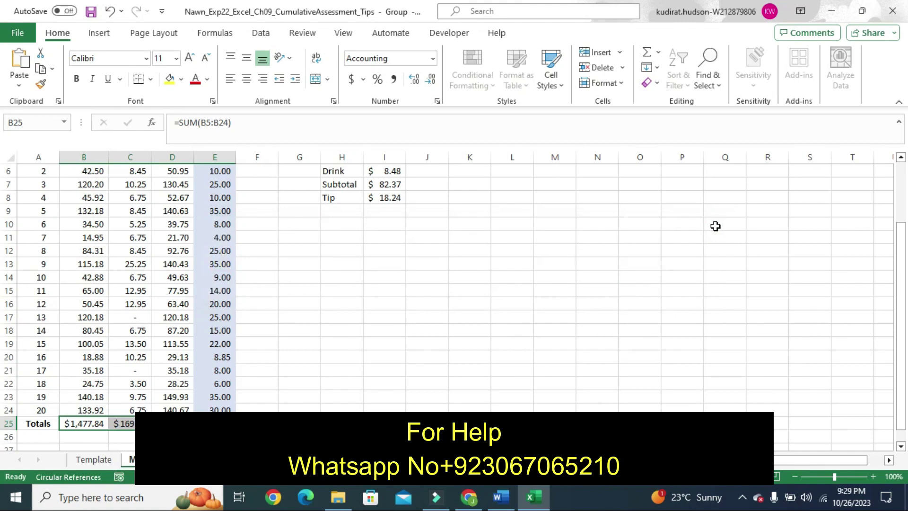
pyautogui.click(192, 209)
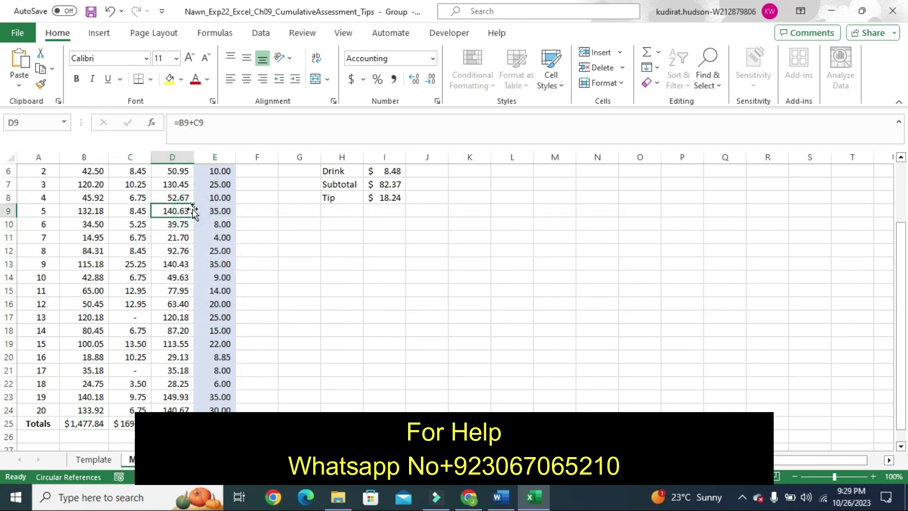
pyautogui.doubleClick(193, 157)
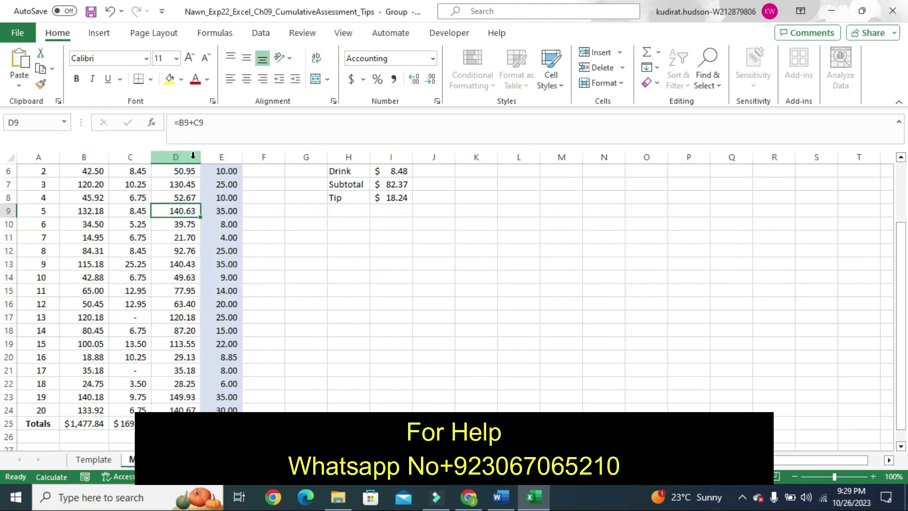
# Move the yellow highlight from Step 3 to Step 4's Week-sheet hyperlink instructions
pyautogui.click(493, 499)
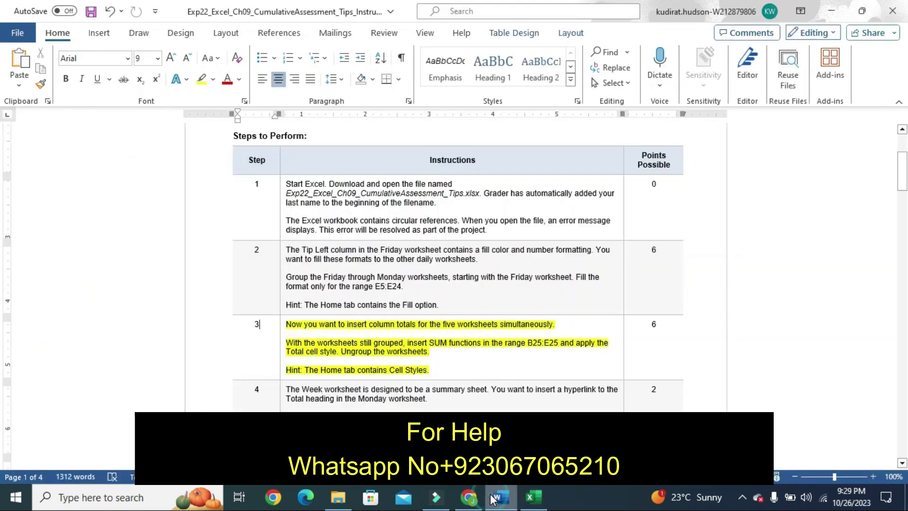
pyautogui.press('Tab')
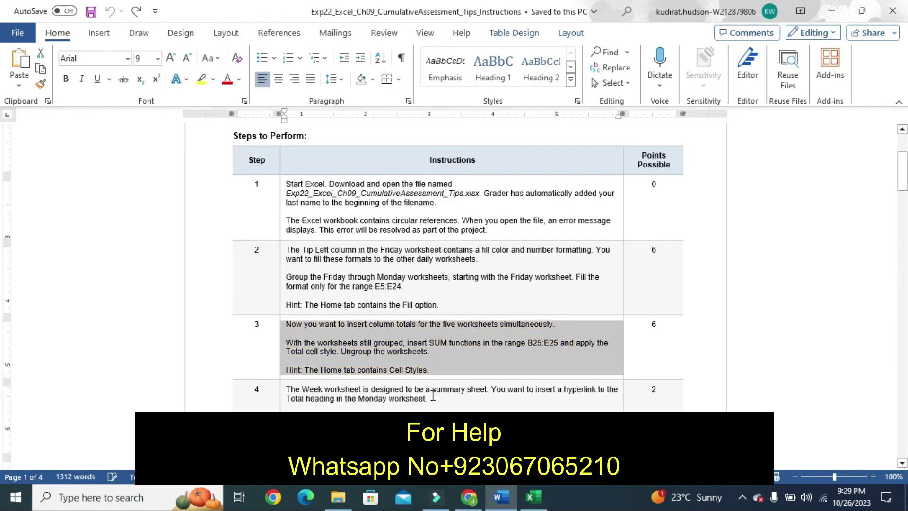
pyautogui.rightClick(283, 413)
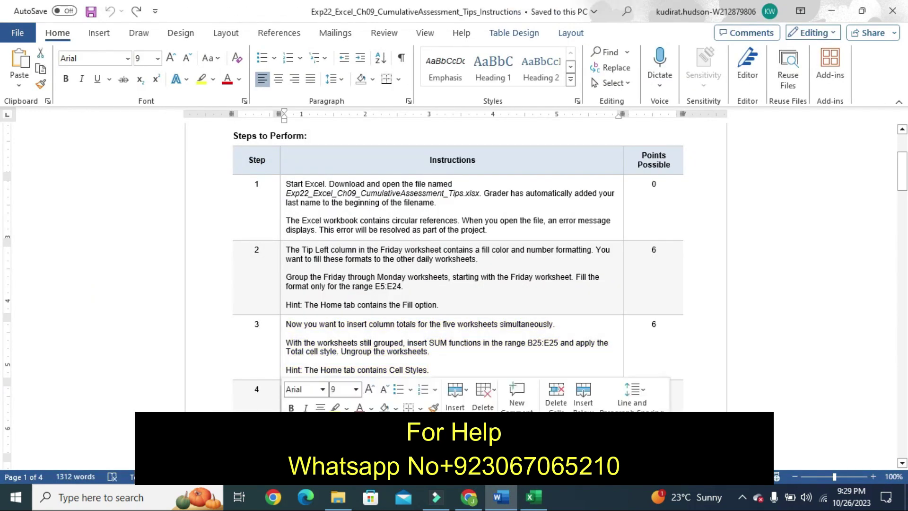
pyautogui.click(237, 393)
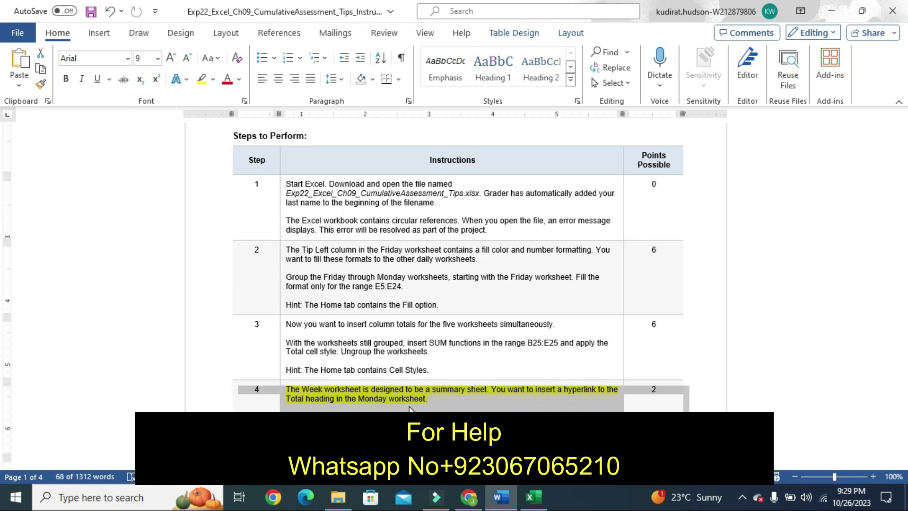
pyautogui.click(533, 496)
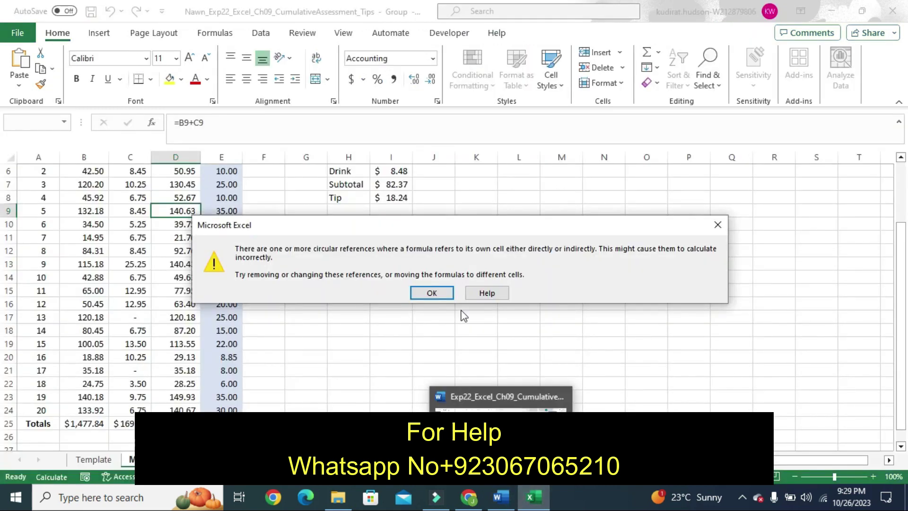
# Dismiss the circular-reference warning, ungroup the daily sheets, and go to the Week sheet's Monday cell
pyautogui.click(430, 292)
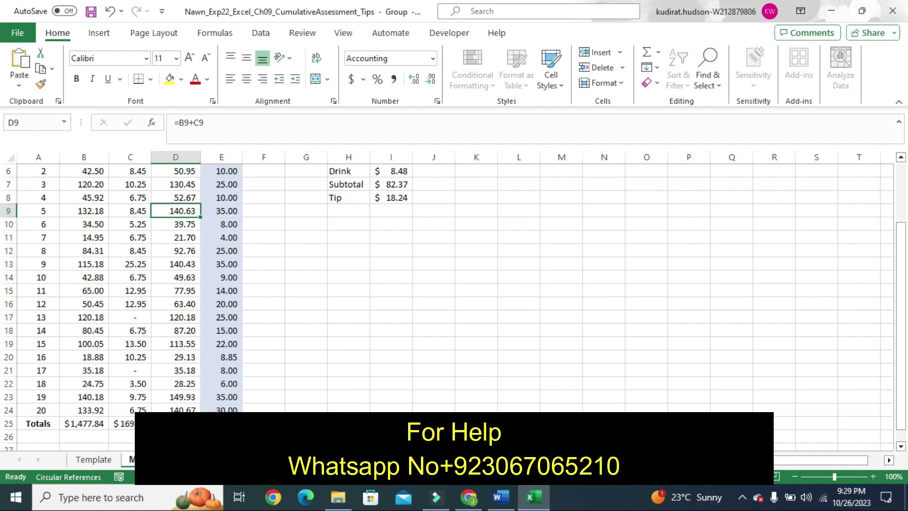
pyautogui.rightClick(350, 459)
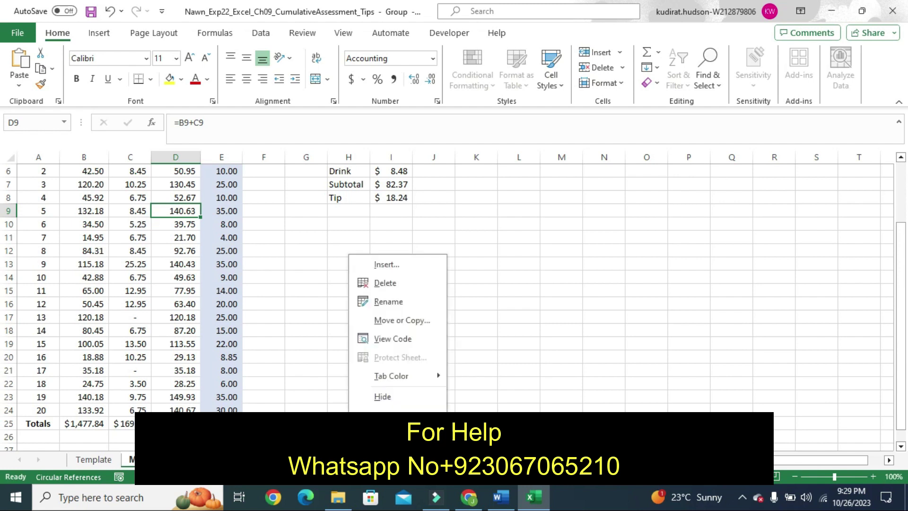
pyautogui.click(393, 451)
pyautogui.hotkey('ctrl', 'pagedown')
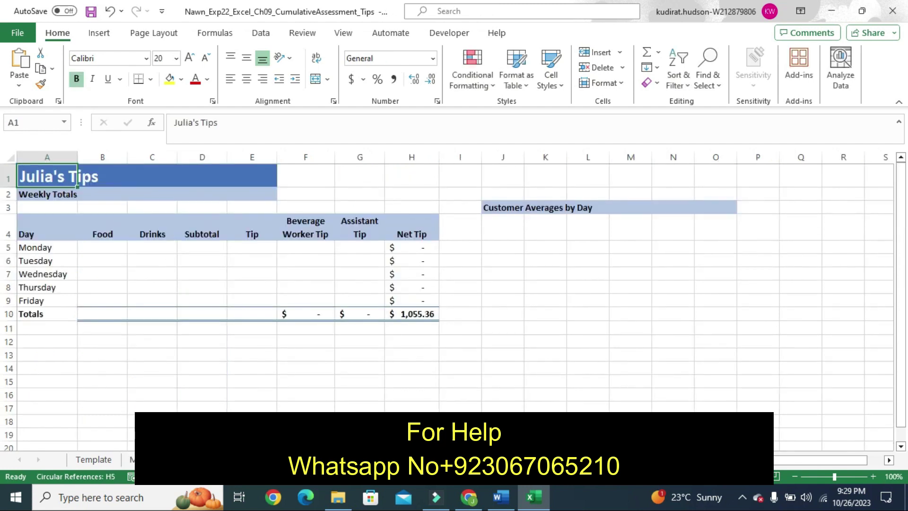
pyautogui.click(35, 247)
# Link Monday in A5 to cell A25 of the Monday sheet in this workbook
pyautogui.rightClick(36, 251)
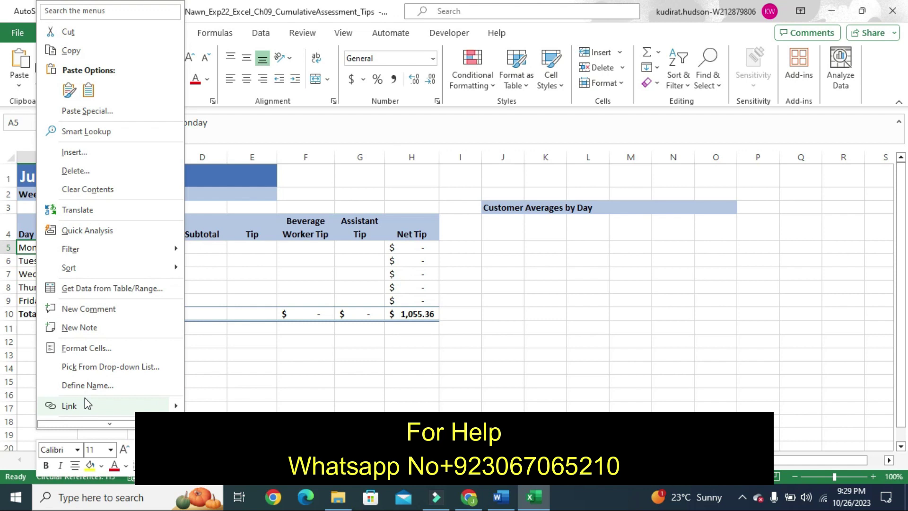
pyautogui.click(176, 405)
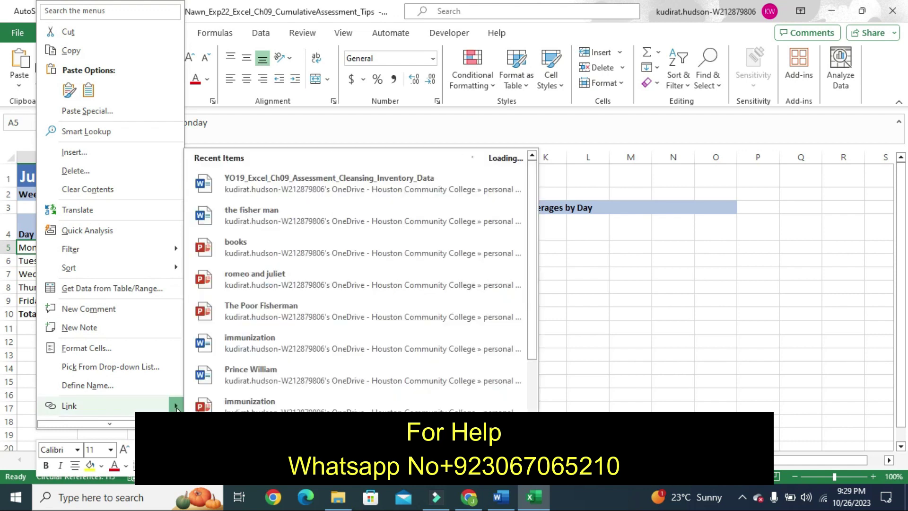
pyautogui.click(142, 405)
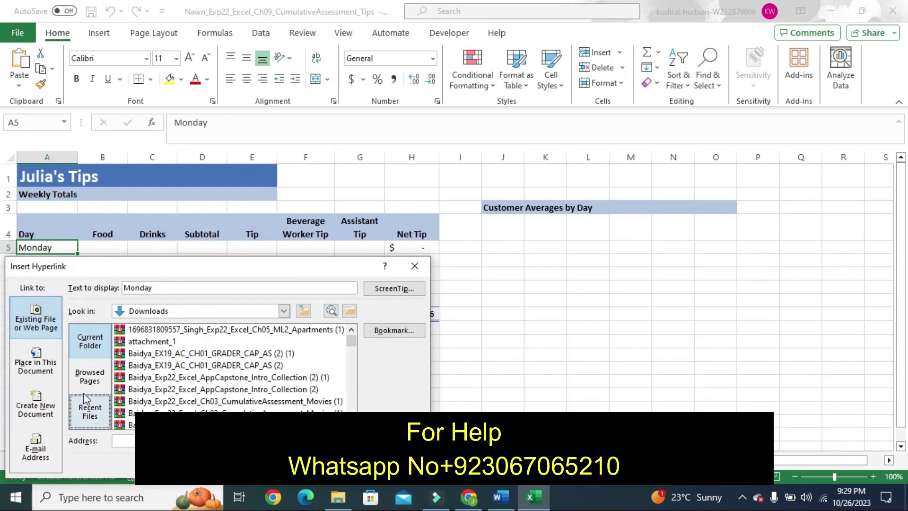
pyautogui.click(20, 365)
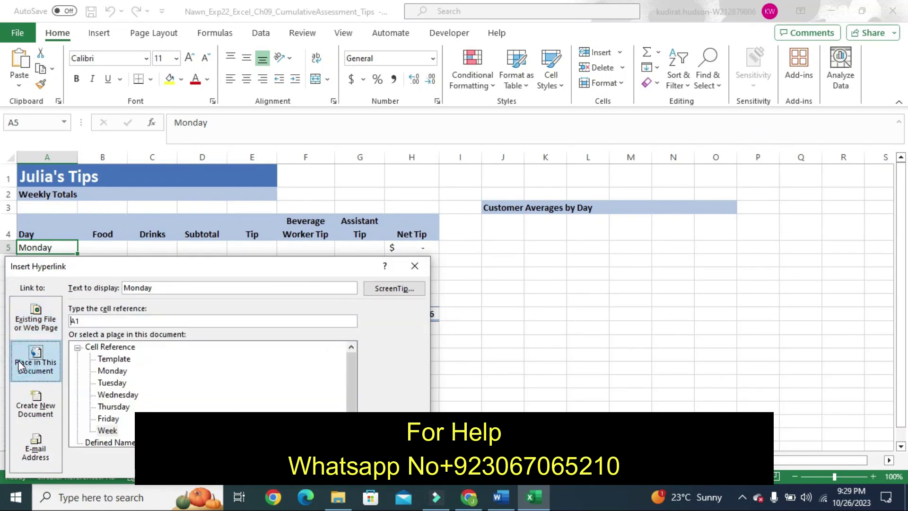
pyautogui.click(111, 370)
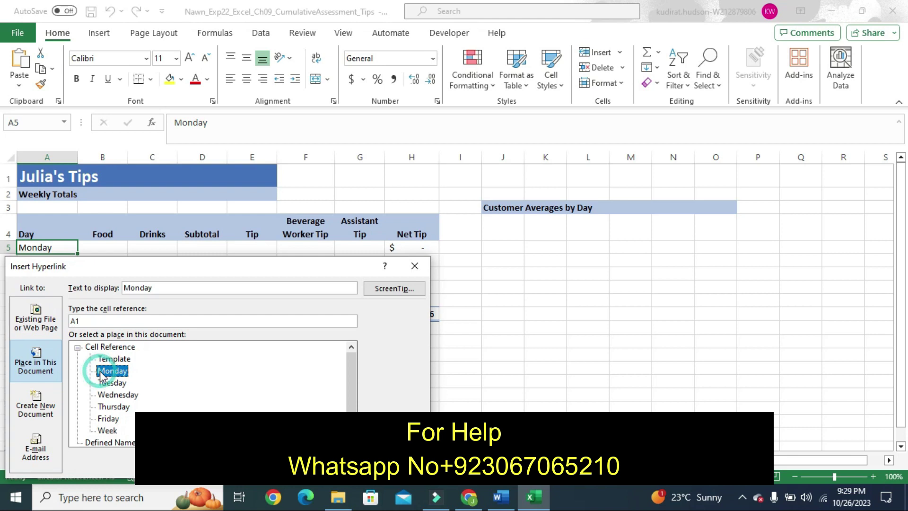
pyautogui.doubleClick(76, 321)
pyautogui.write('A')
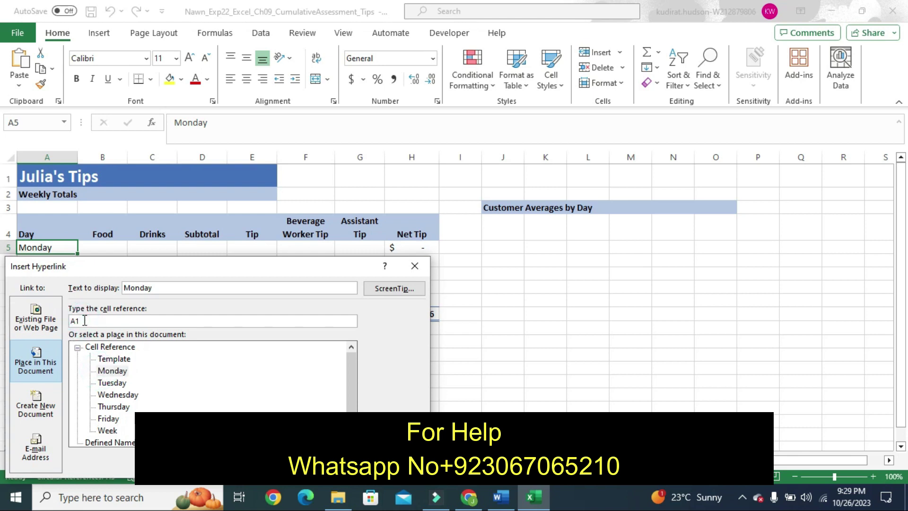
pyautogui.write('25')
pyautogui.click(103, 372)
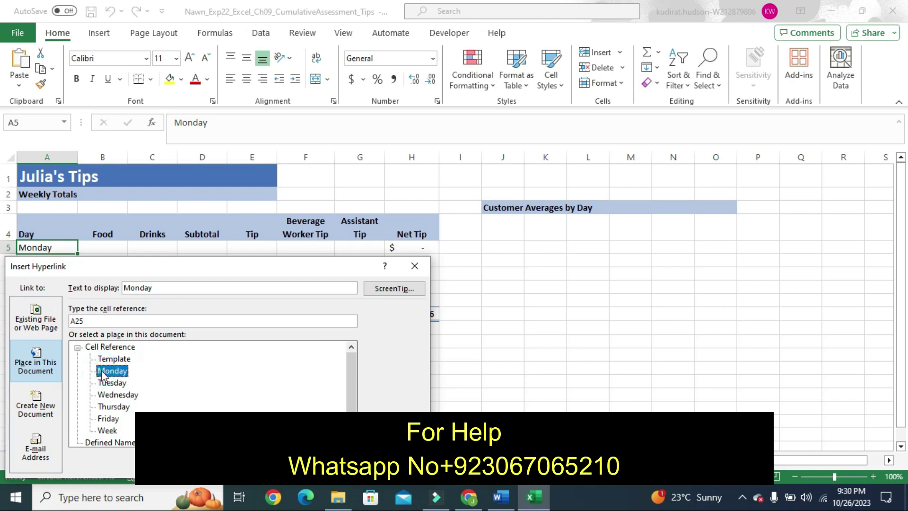
# Give the Monday link its ScreenTip text and insert the hyperlink
pyautogui.click(390, 289)
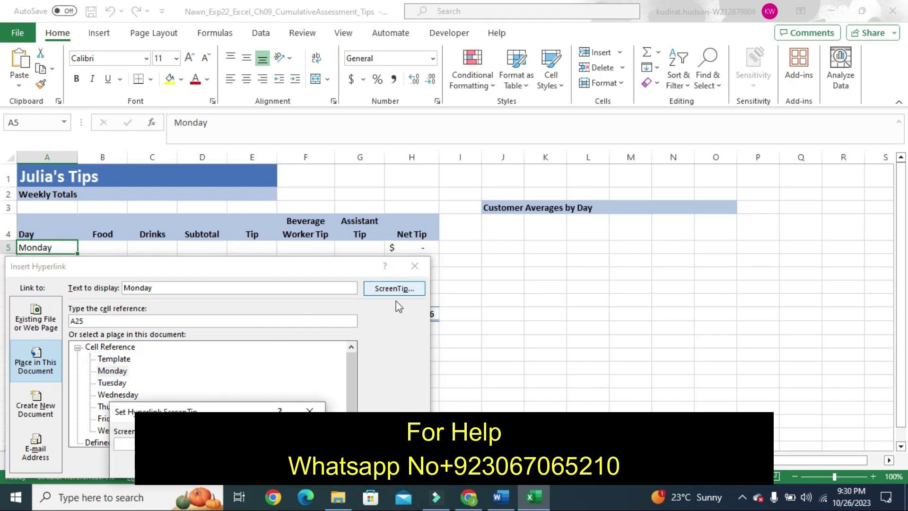
pyautogui.click(492, 496)
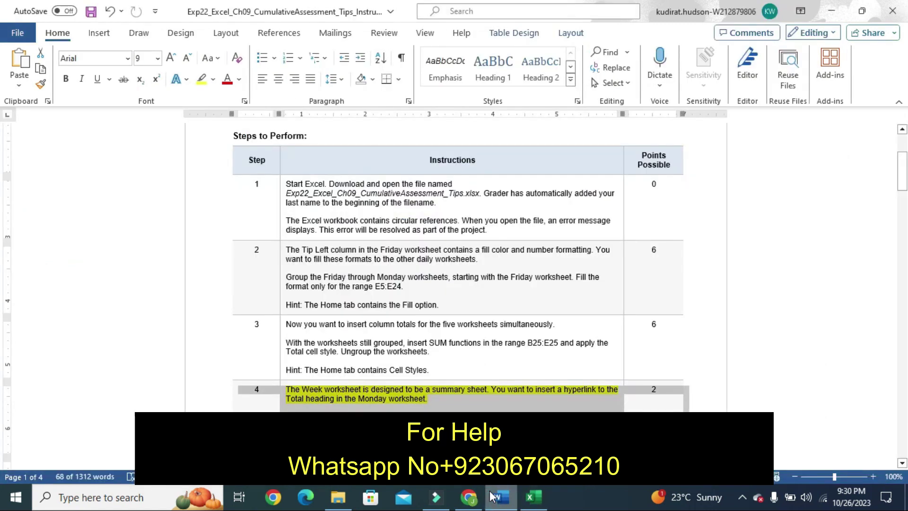
pyautogui.click(524, 497)
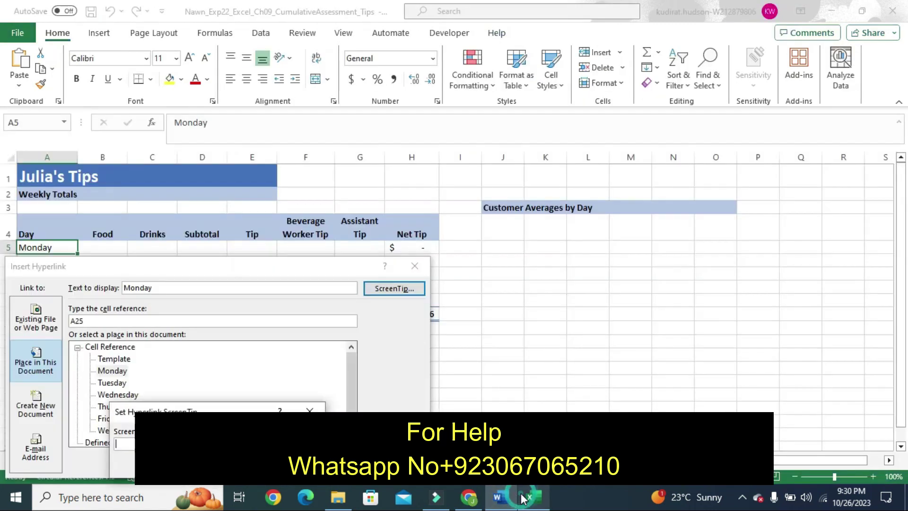
pyautogui.write('M')
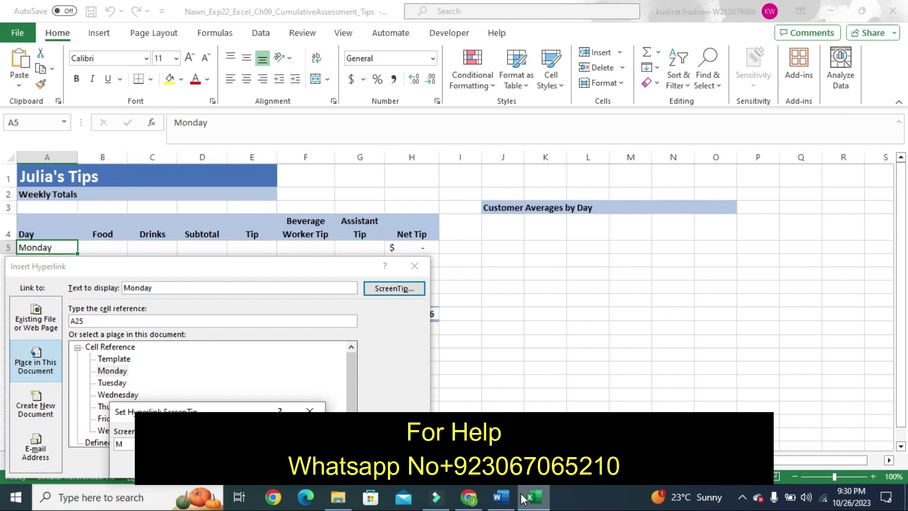
pyautogui.write('ond')
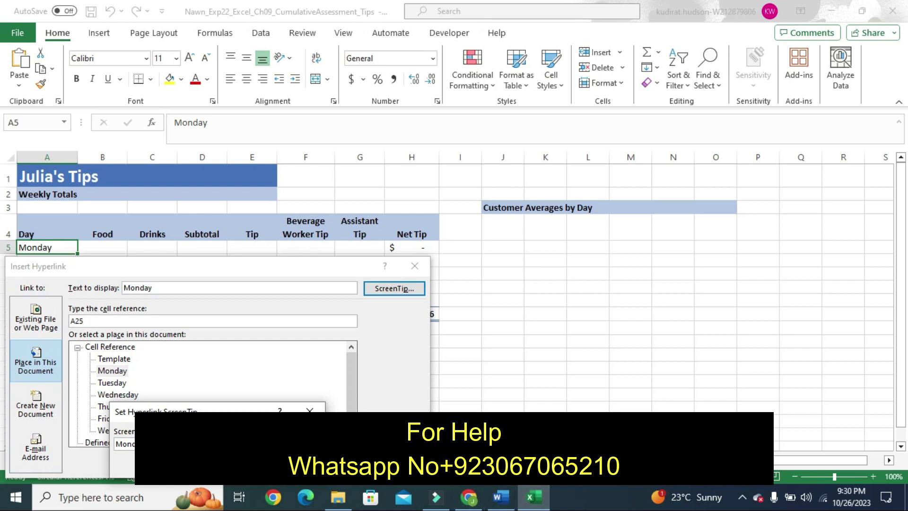
pyautogui.press('Return')
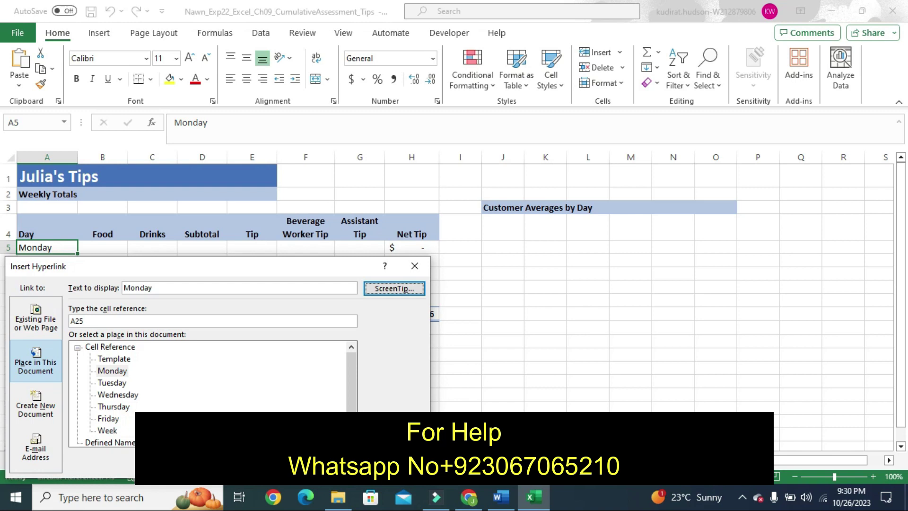
pyautogui.press('Return')
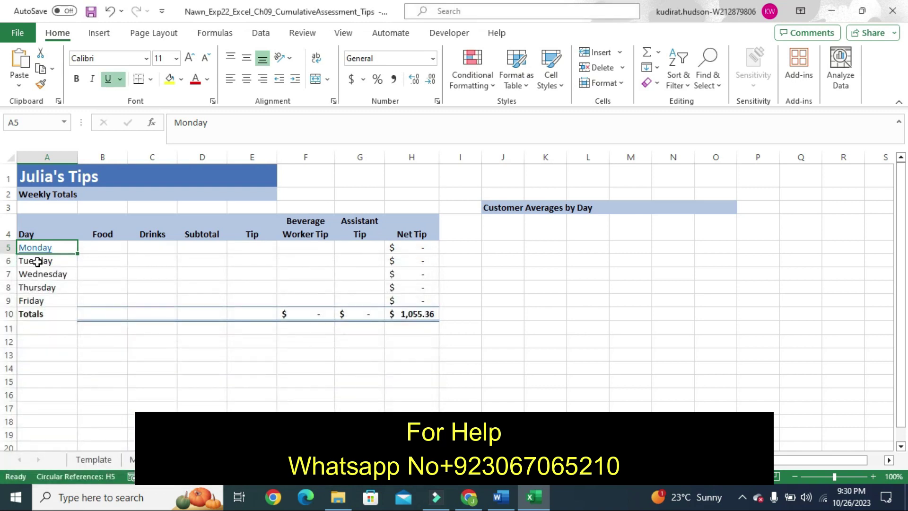
# Start a hyperlink for Tuesday in A6, cancel it, and switch to the Word instructions
pyautogui.click(38, 260)
pyautogui.rightClick(39, 260)
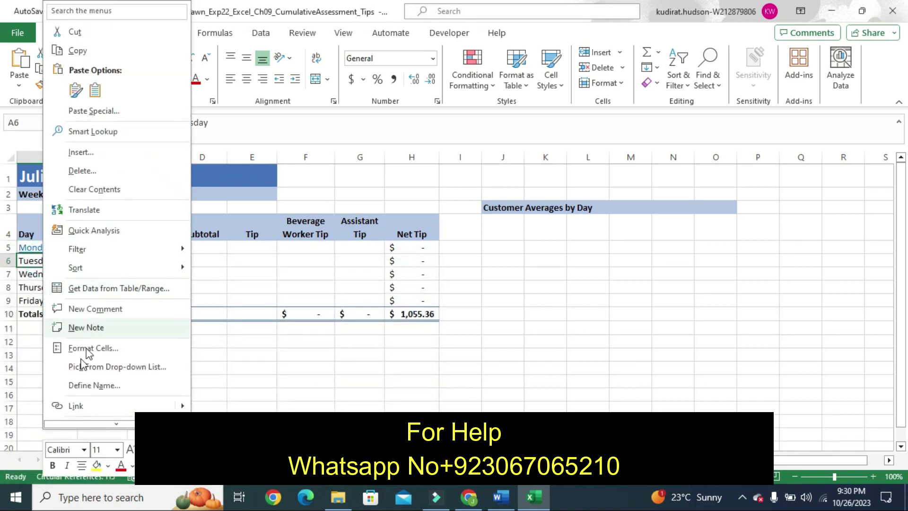
pyautogui.moveTo(183, 406)
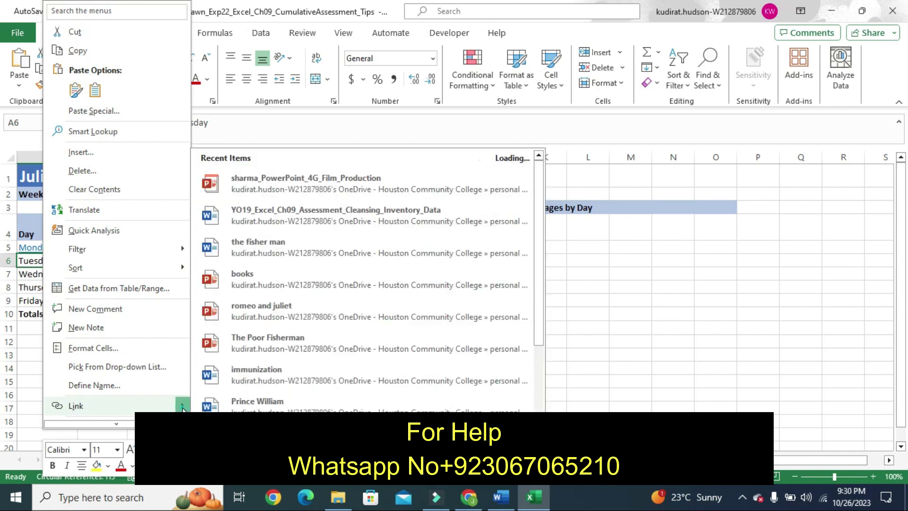
pyautogui.click(73, 405)
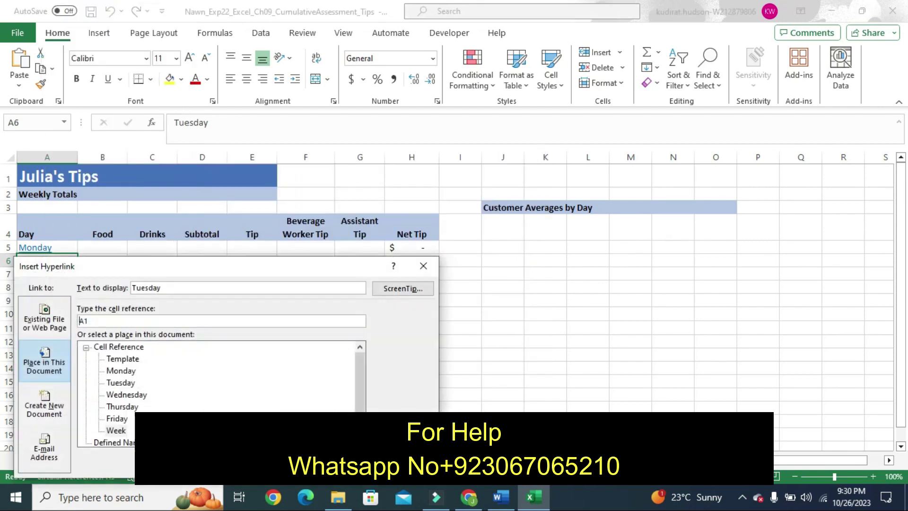
pyautogui.click(93, 319)
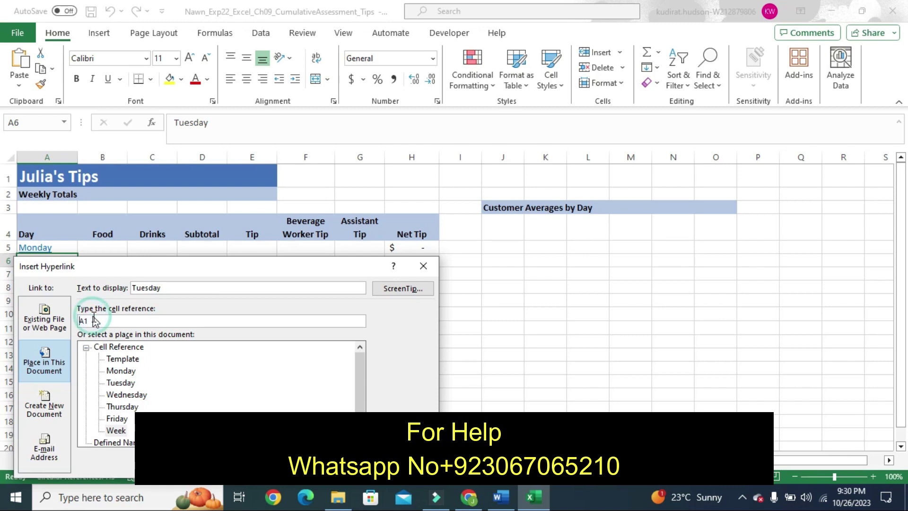
pyautogui.click(424, 266)
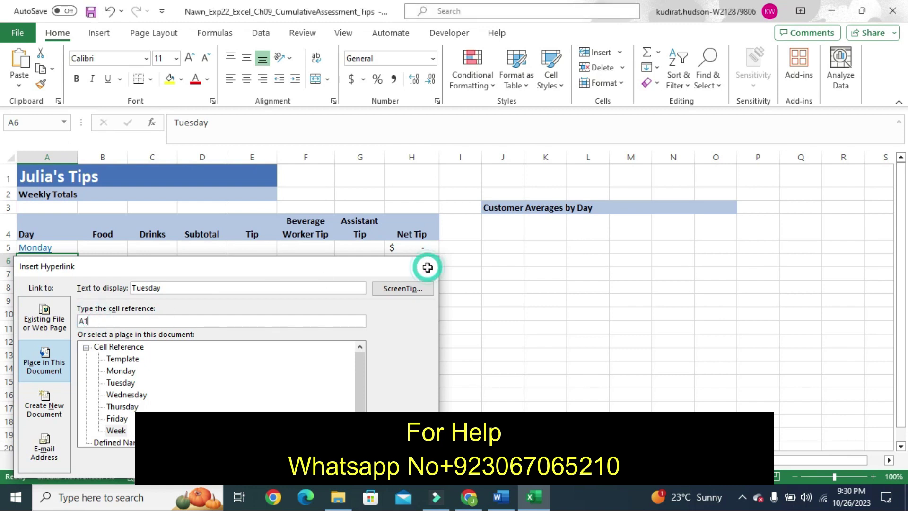
pyautogui.click(500, 496)
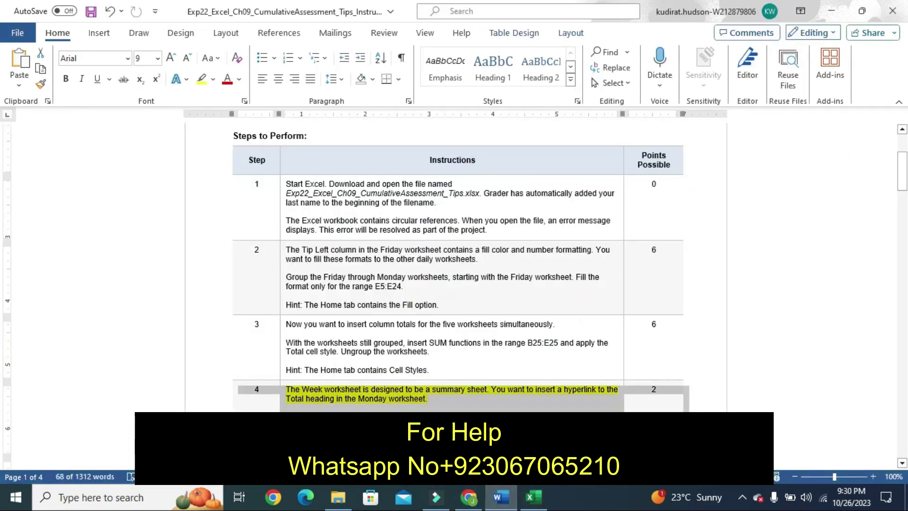
# Move the yellow highlight from Step 4 to Step 5's Tuesday hyperlink instructions
pyautogui.hotkey('ctrl', 'z')
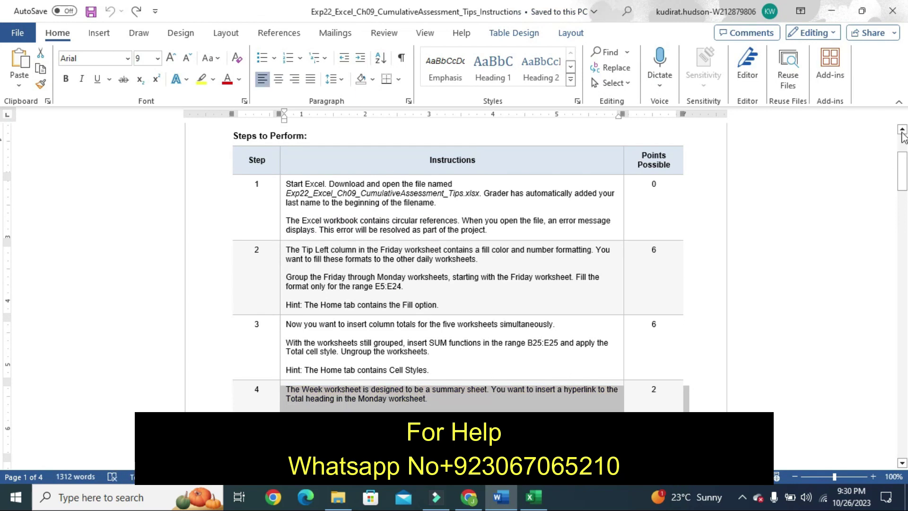
pyautogui.moveTo(903, 166); pyautogui.dragTo(902, 183)
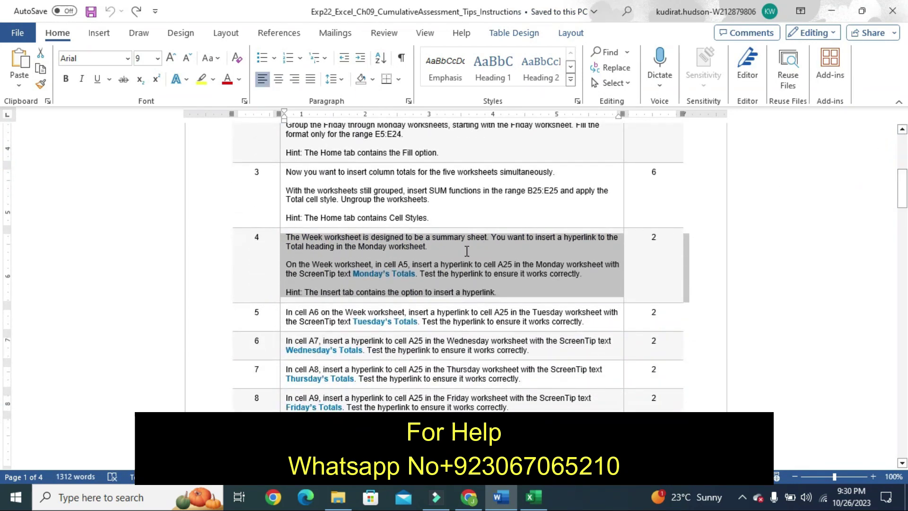
pyautogui.click(280, 324)
pyautogui.click(337, 300)
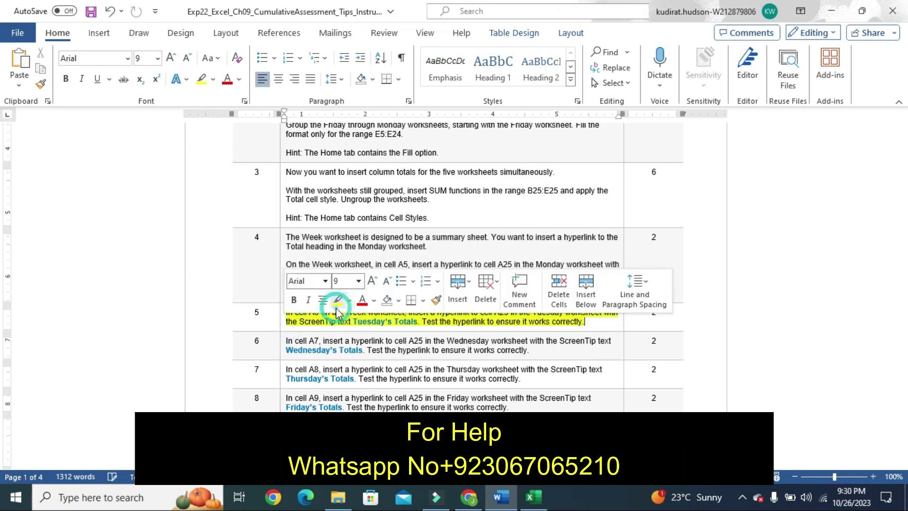
pyautogui.click(270, 330)
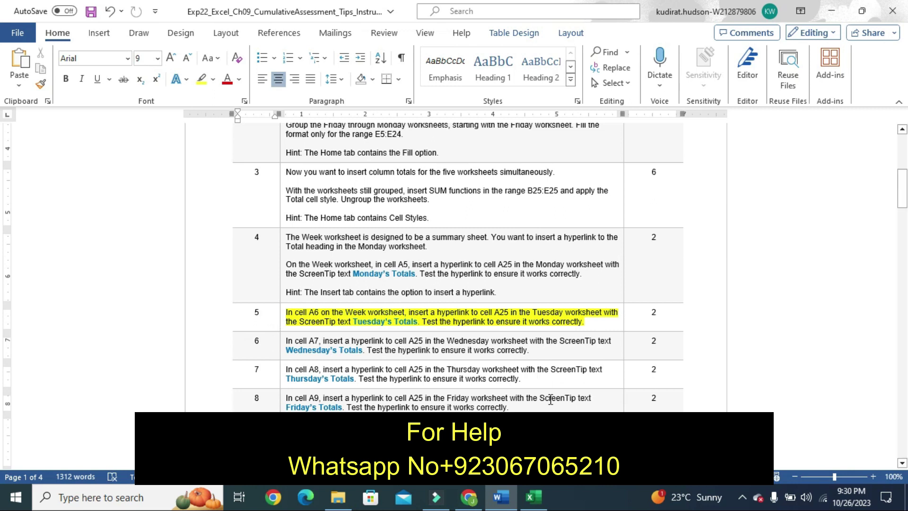
pyautogui.click(532, 495)
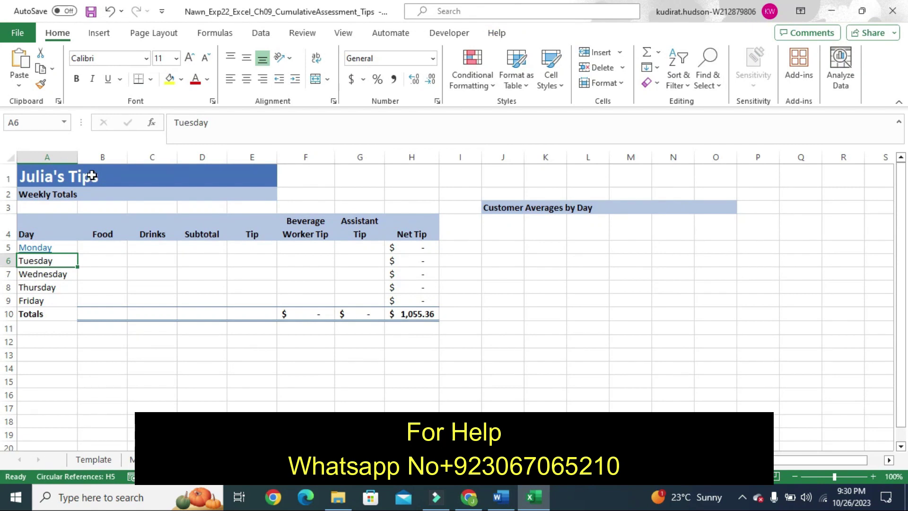
# Link Tuesday in A6 to cell A25 of the Tuesday sheet
pyautogui.rightClick(42, 260)
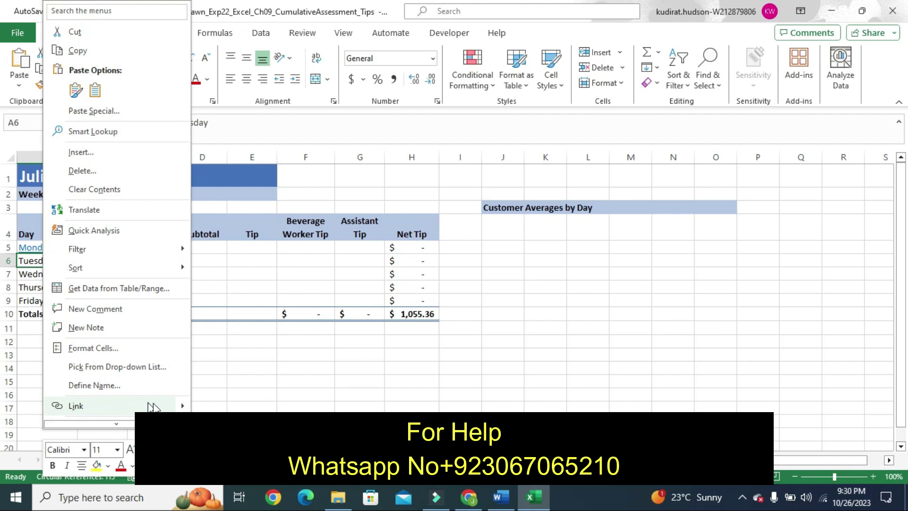
pyautogui.moveTo(114, 406)
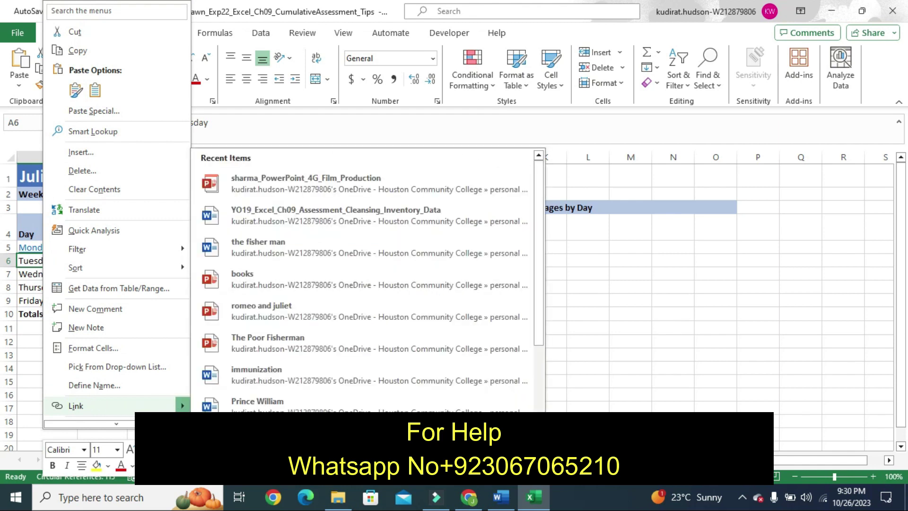
pyautogui.click(172, 405)
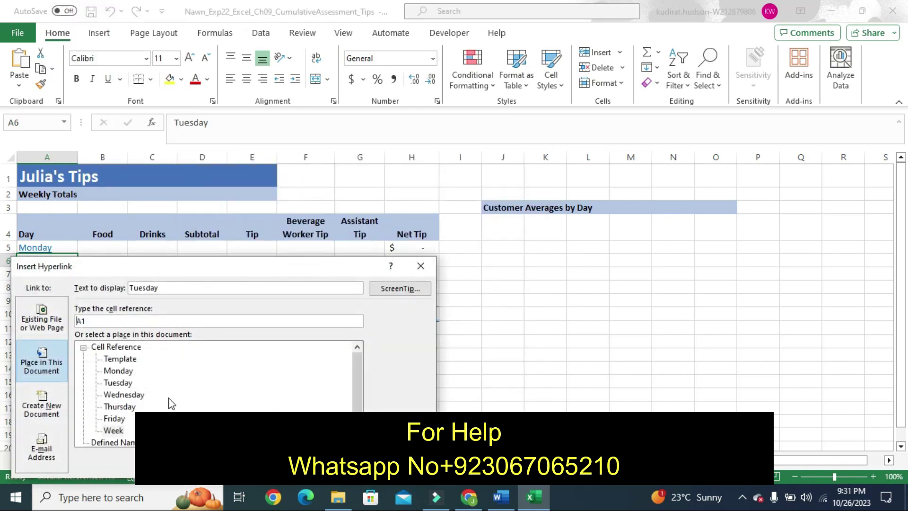
pyautogui.click(100, 318)
pyautogui.press('BackSpace')
pyautogui.write('25')
pyautogui.click(118, 383)
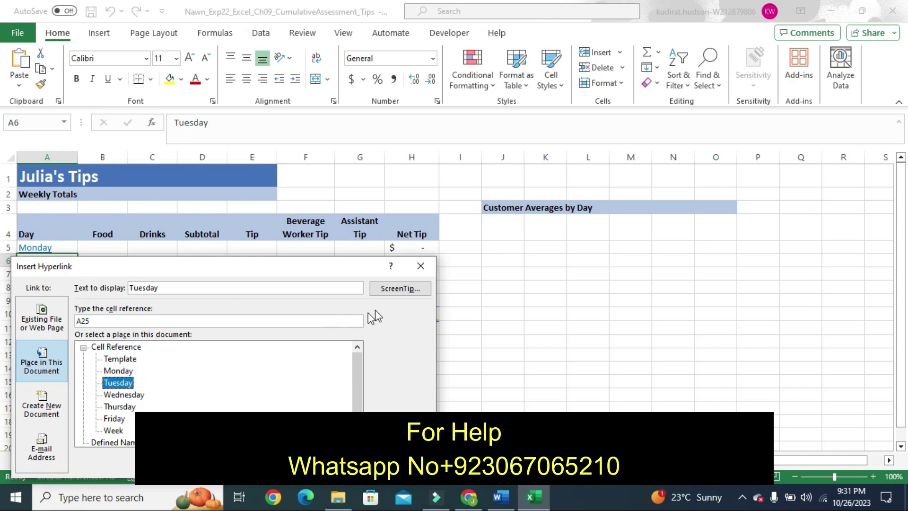
# Give the Tuesday link its ScreenTip text and insert the hyperlink
pyautogui.click(389, 288)
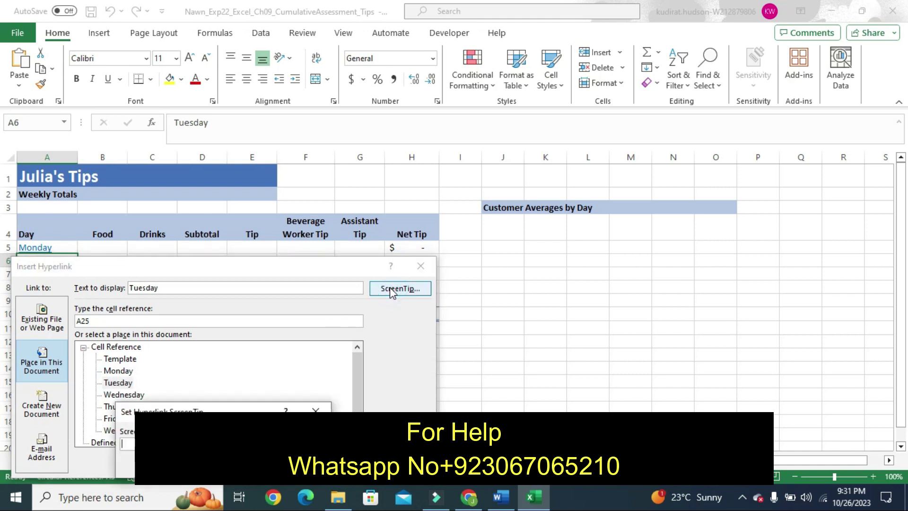
pyautogui.write('Tue')
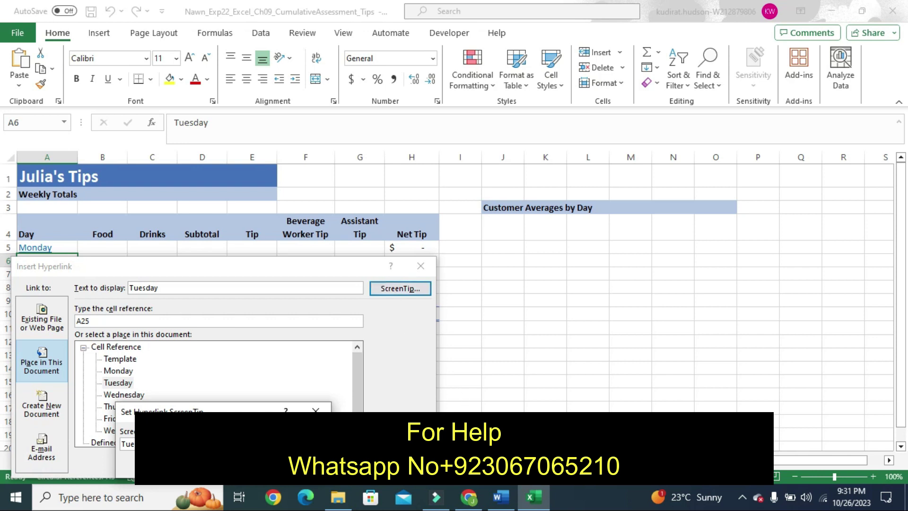
pyautogui.moveTo(500, 497)
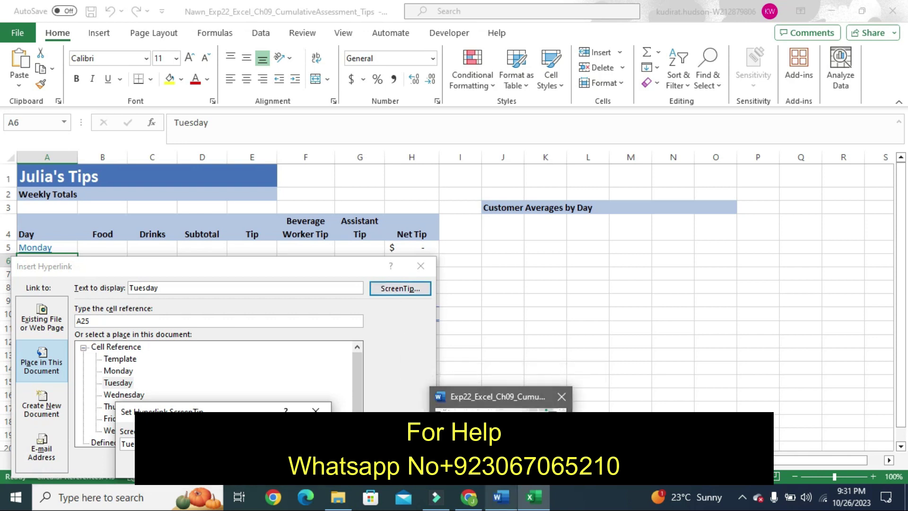
pyautogui.click(499, 449)
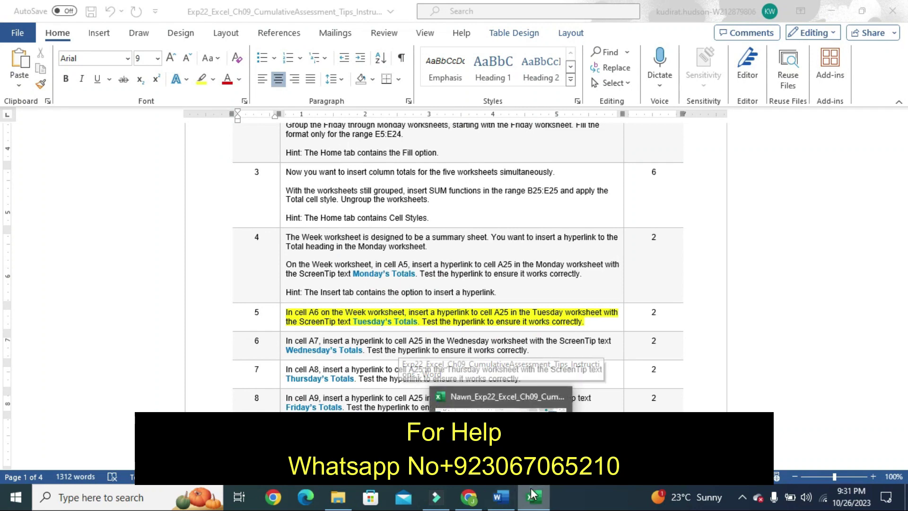
pyautogui.click(530, 492)
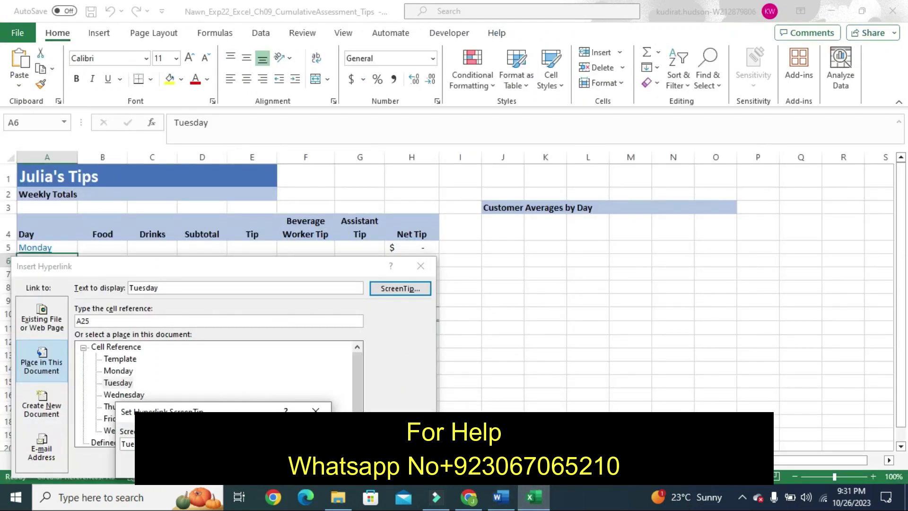
pyautogui.press('Return')
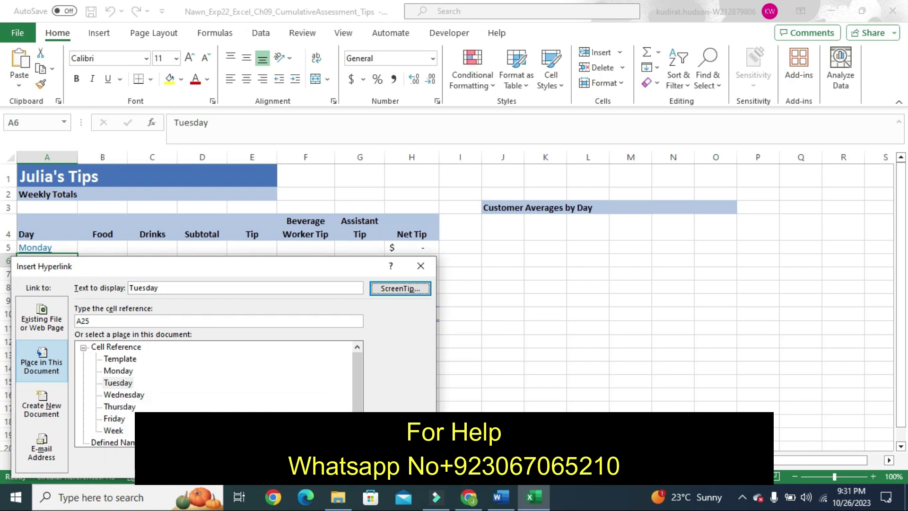
pyautogui.press('Return')
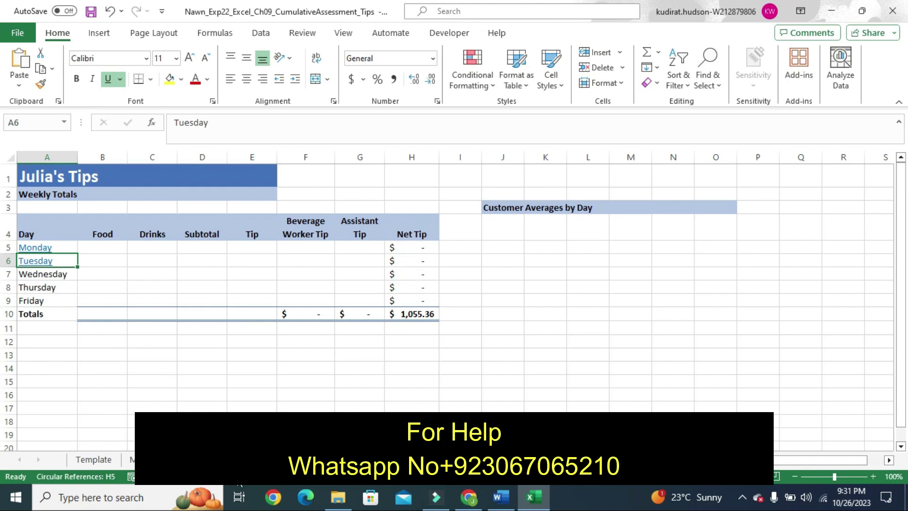
# Move Word's yellow highlight from step 5 to step 6, then return to Excel and select A7
pyautogui.click(501, 496)
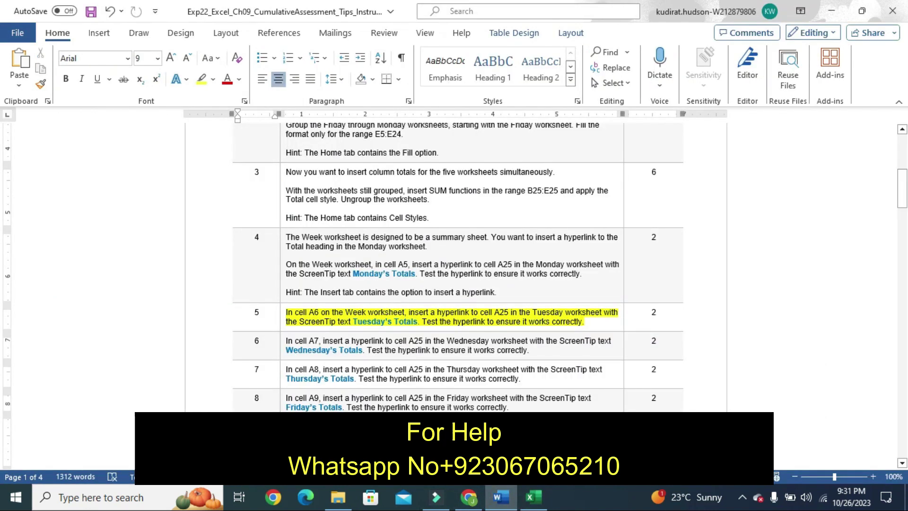
pyautogui.hotkey('ctrl', 'z')
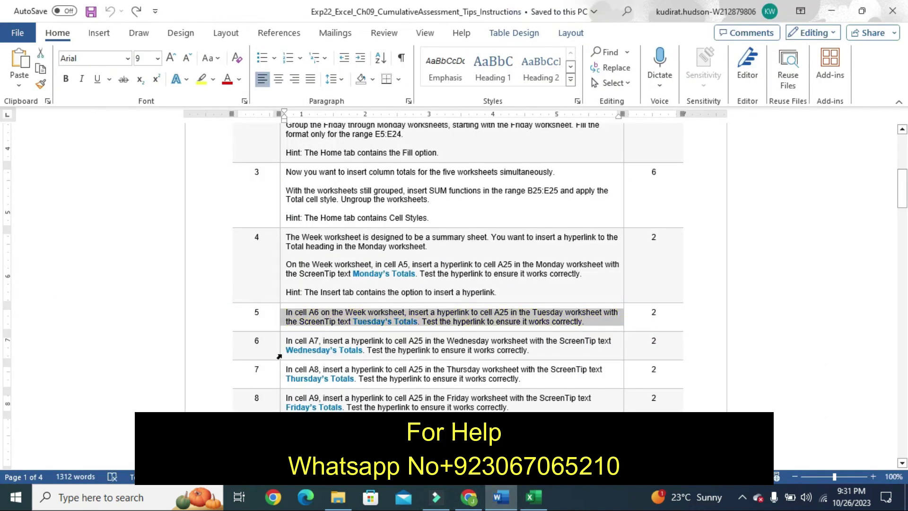
pyautogui.click(282, 356)
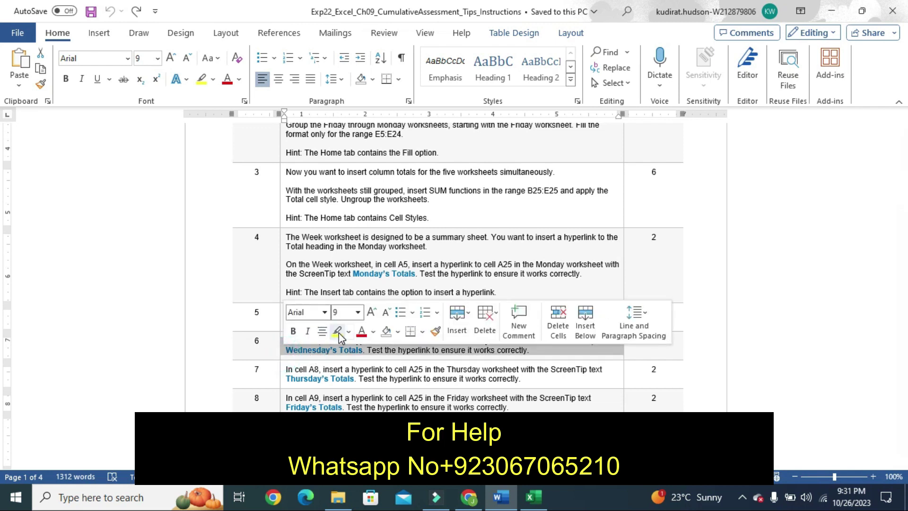
pyautogui.click(338, 333)
pyautogui.click(272, 349)
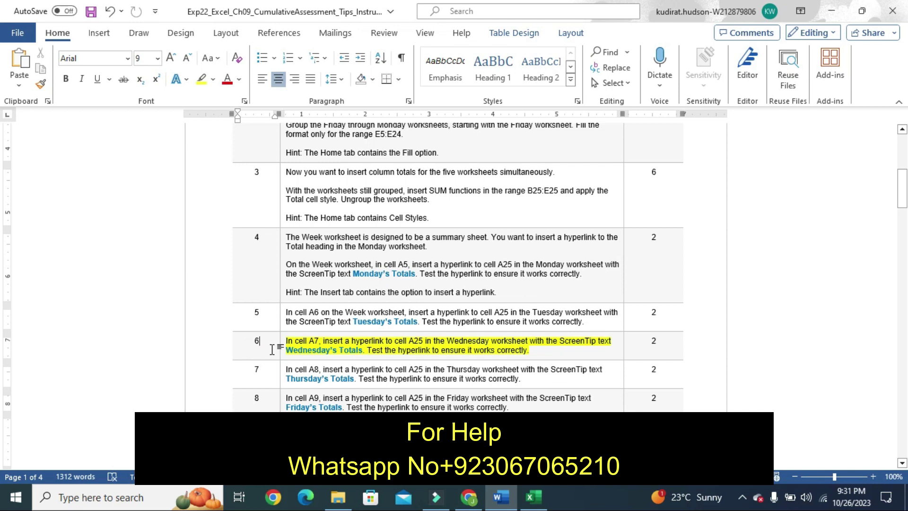
pyautogui.click(529, 495)
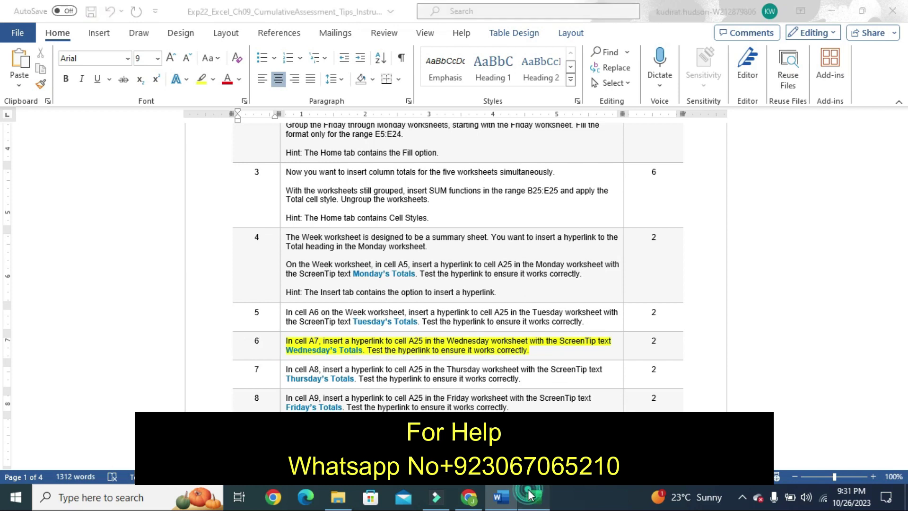
pyautogui.click(41, 273)
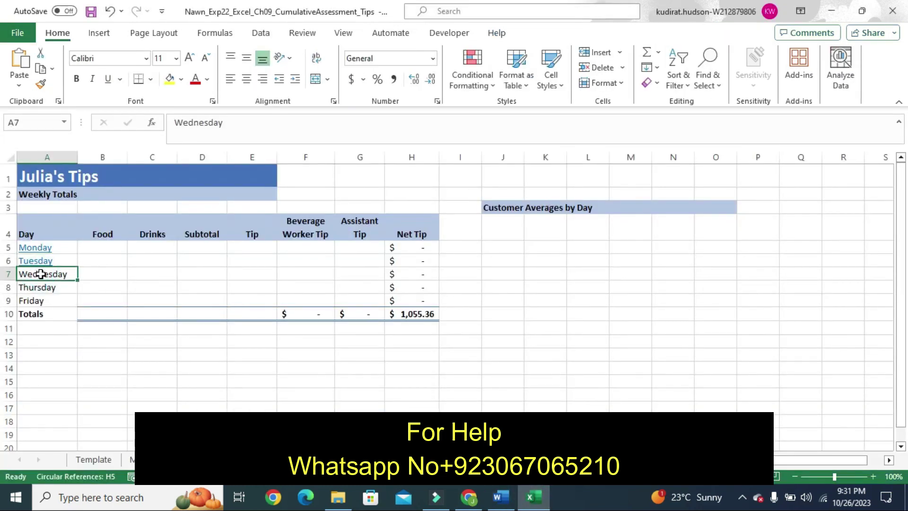
# Link Wednesday in A7 to cell A25 of the Wednesday sheet, adding a ScreenTip
pyautogui.rightClick(41, 274)
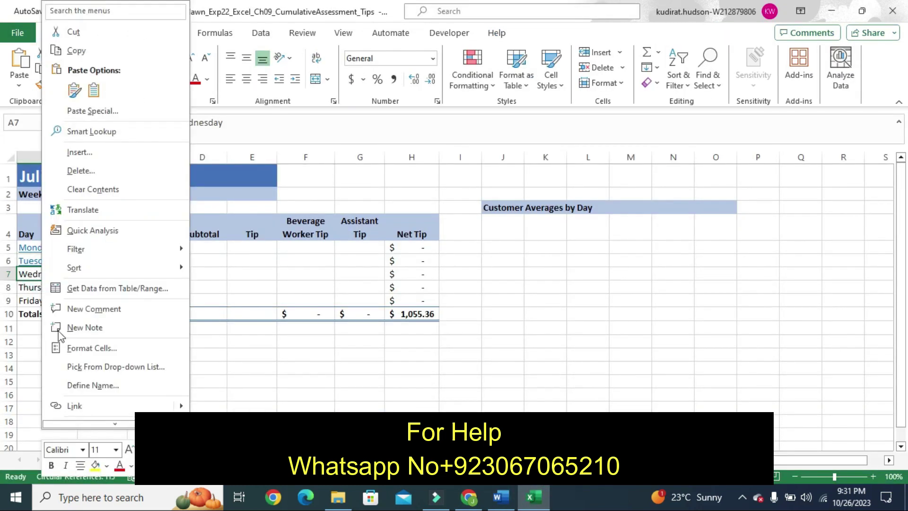
pyautogui.click(179, 407)
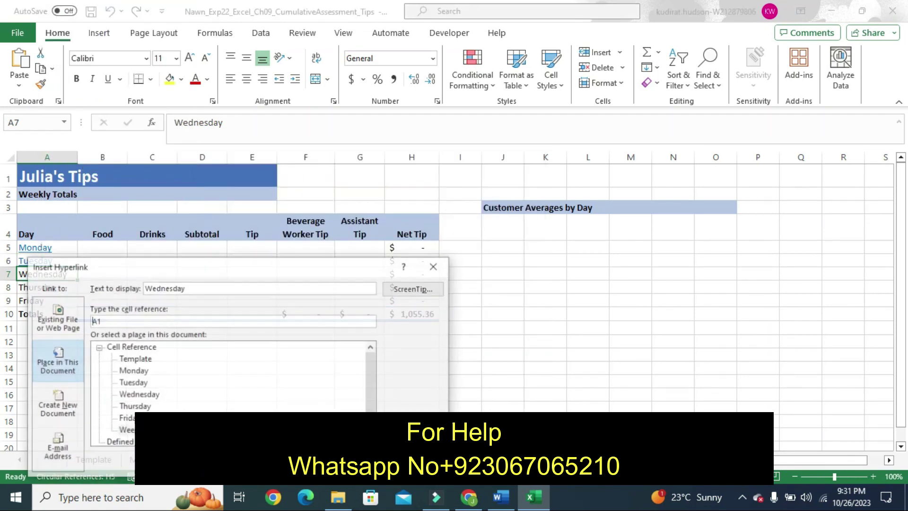
pyautogui.click(131, 398)
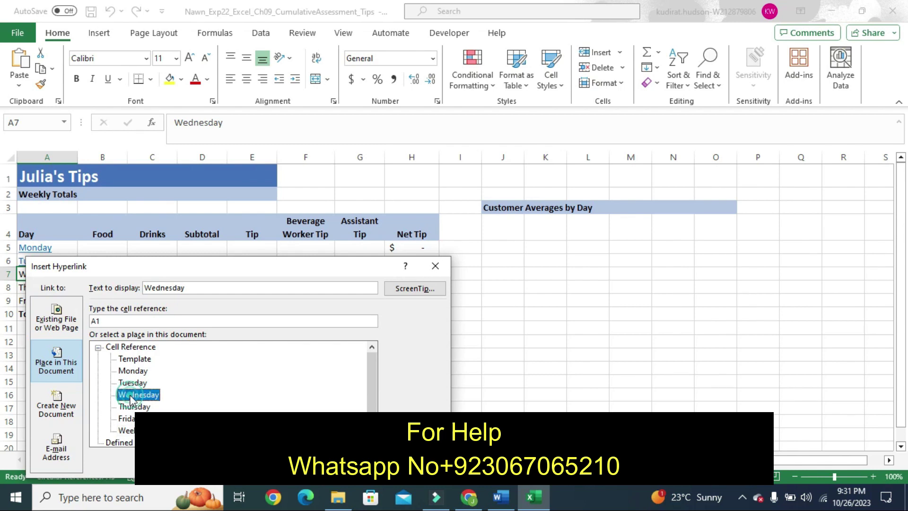
pyautogui.click(111, 319)
pyautogui.press('BackSpace')
pyautogui.press('BackSpace')
pyautogui.write('A25')
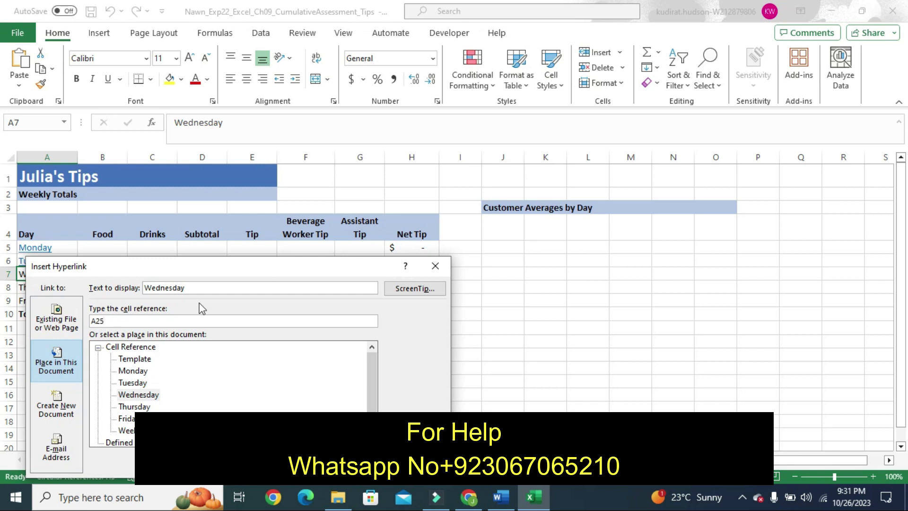
pyautogui.click(405, 292)
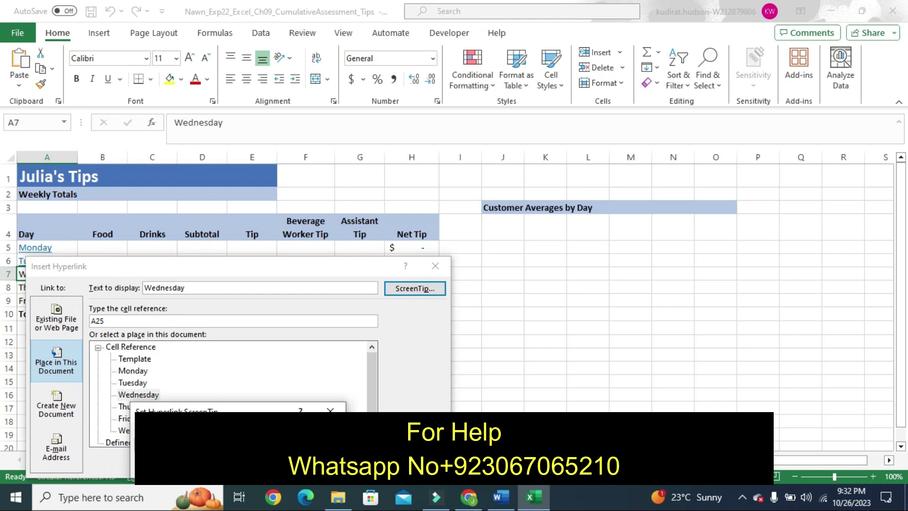
pyautogui.press('Return')
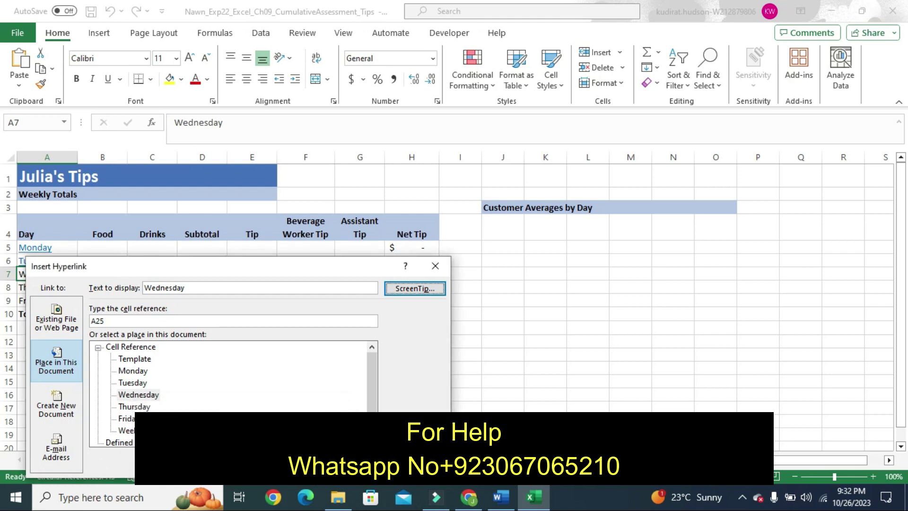
pyautogui.press('Return')
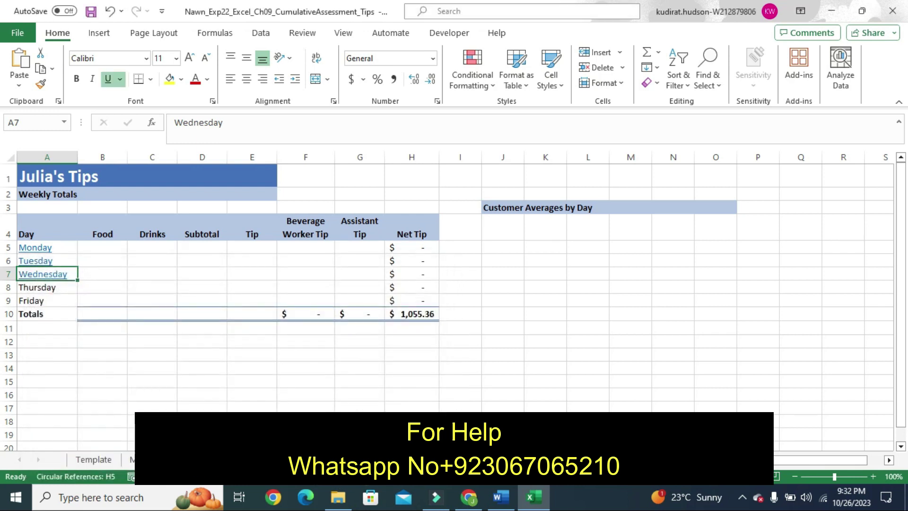
# Move Word's yellow highlight from step 6 to step 7's Thursday task, then return to Excel
pyautogui.click(500, 497)
pyautogui.hotkey('ctrl', 'z')
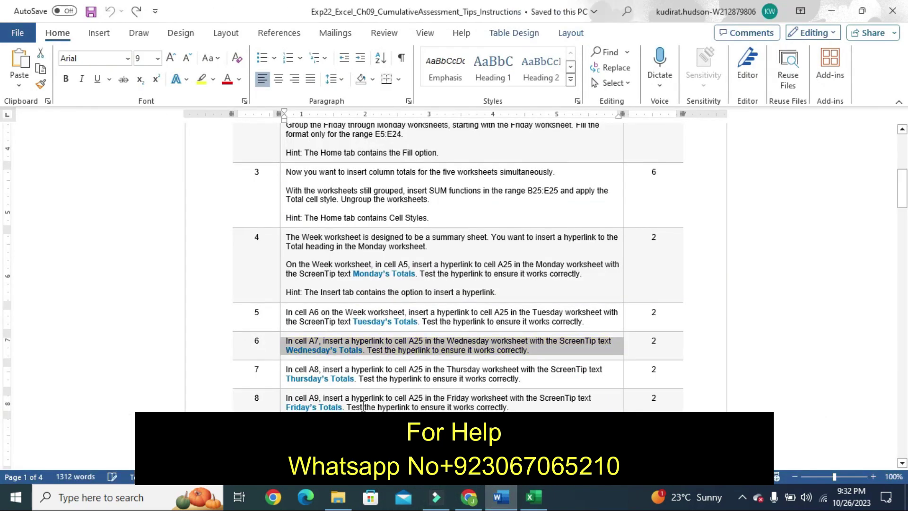
pyautogui.click(279, 385)
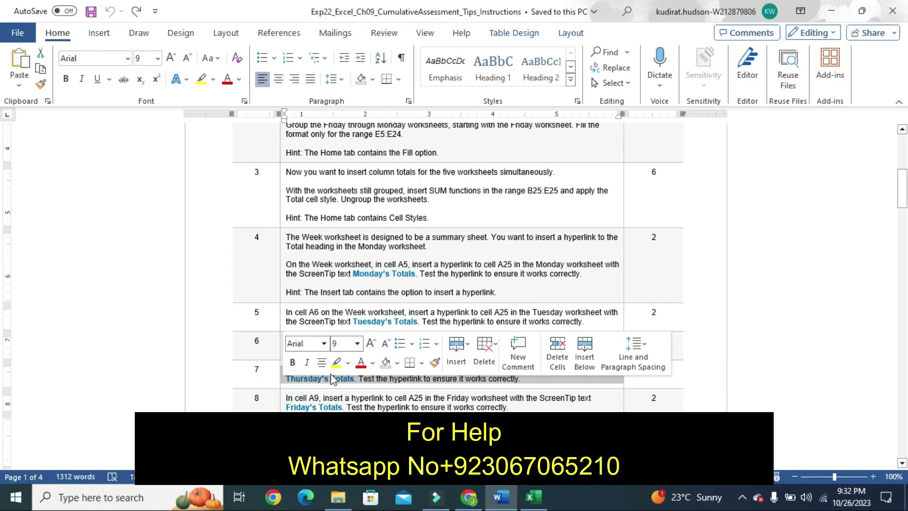
pyautogui.click(336, 362)
pyautogui.click(257, 369)
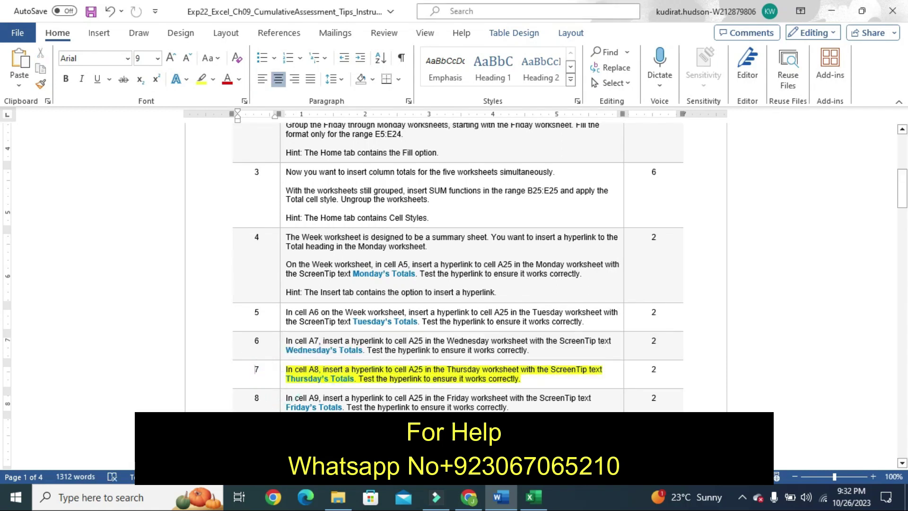
pyautogui.click(533, 496)
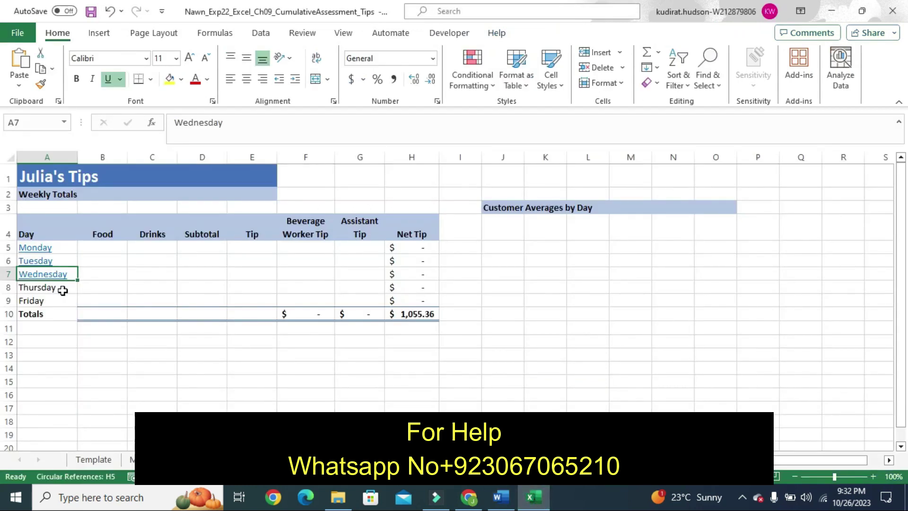
# Link Thursday in A8 to cell A25 of the Thursday sheet with a ScreenTip
pyautogui.click(40, 288)
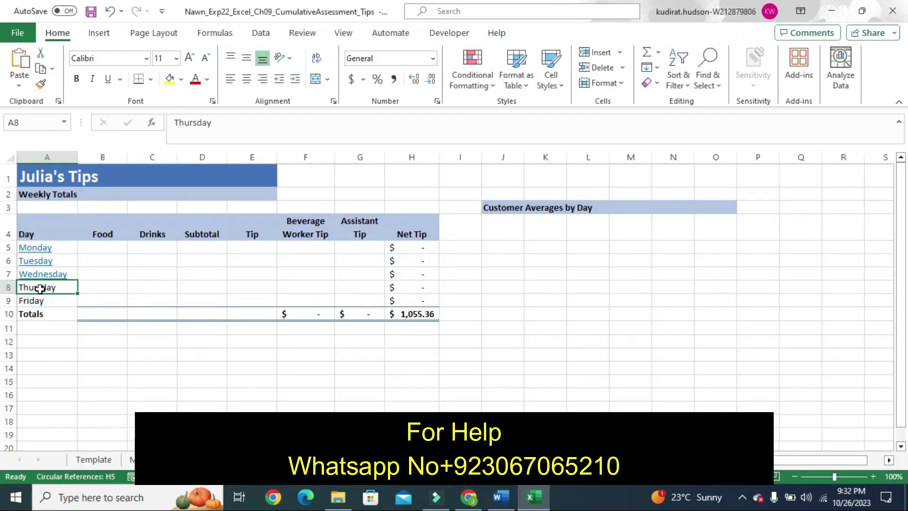
pyautogui.rightClick(40, 288)
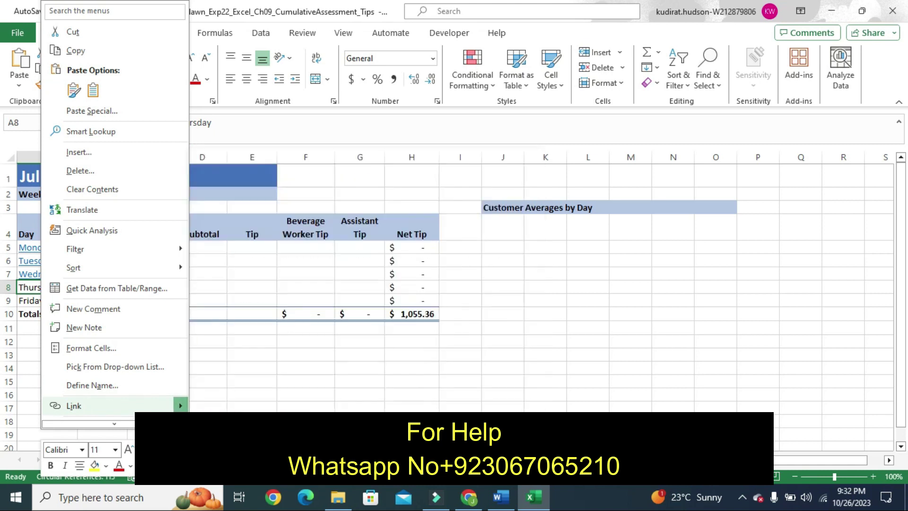
pyautogui.click(74, 405)
pyautogui.click(120, 318)
pyautogui.press('BackSpace')
pyautogui.write('5')
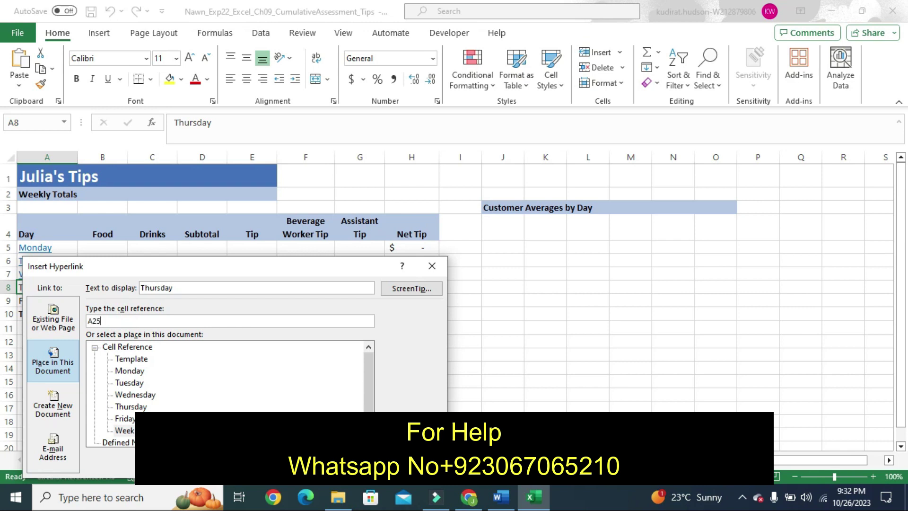
pyautogui.click(127, 406)
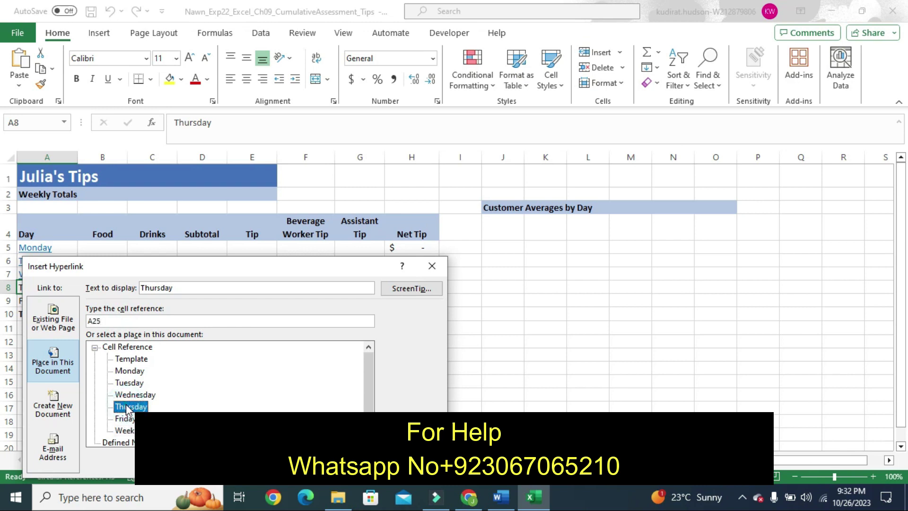
pyautogui.click(405, 289)
pyautogui.write('T')
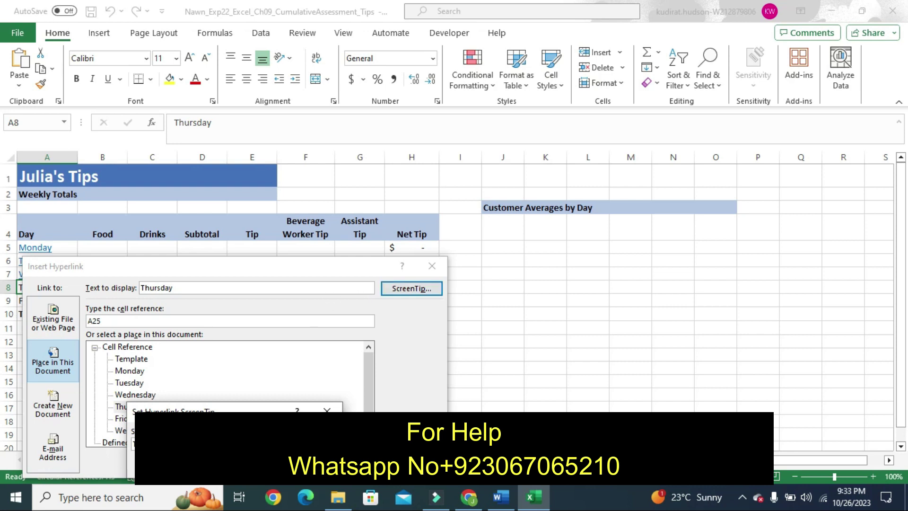
pyautogui.press('Return')
pyautogui.press('Return')
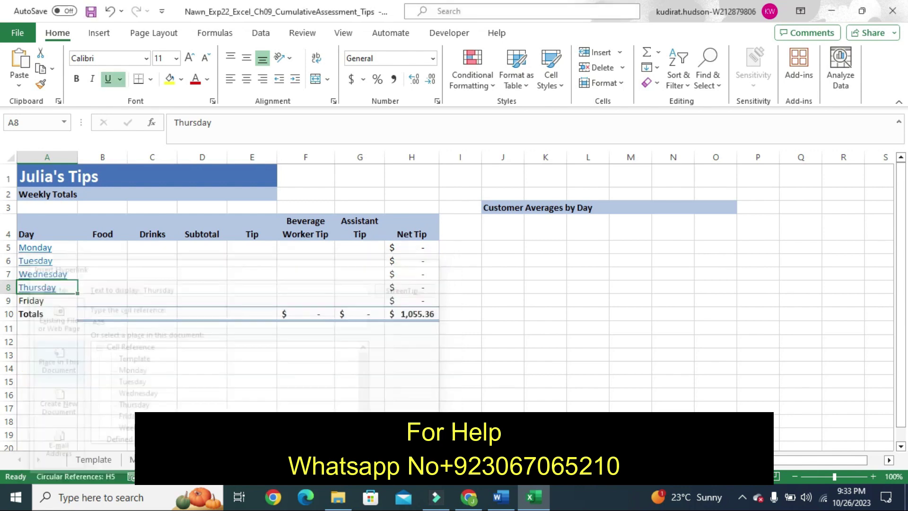
# Undo the step 7 highlight in Word, scroll back to the top, and return to Excel
pyautogui.click(500, 496)
pyautogui.hotkey('ctrl', 'z')
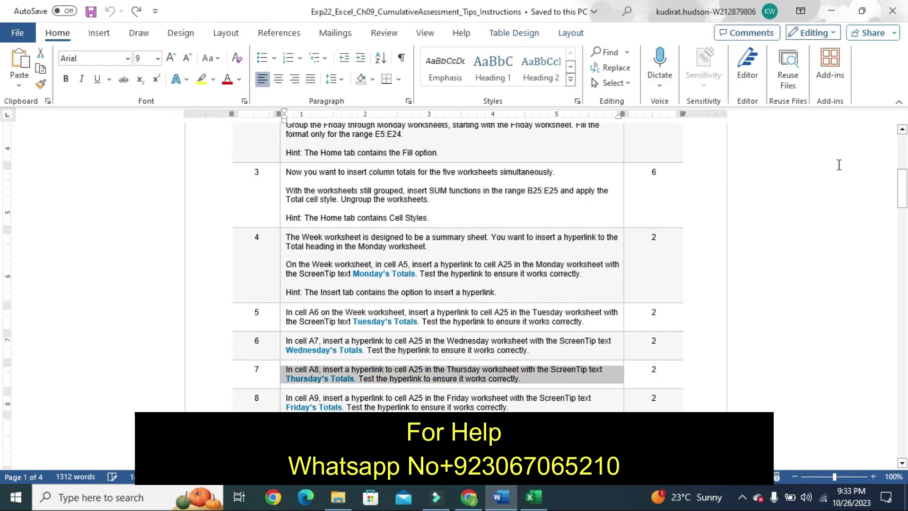
pyautogui.moveTo(903, 180)
pyautogui.mouseDown()
pyautogui.moveTo(2, 171)
pyautogui.moveTo(747, 182)
pyautogui.mouseUp()
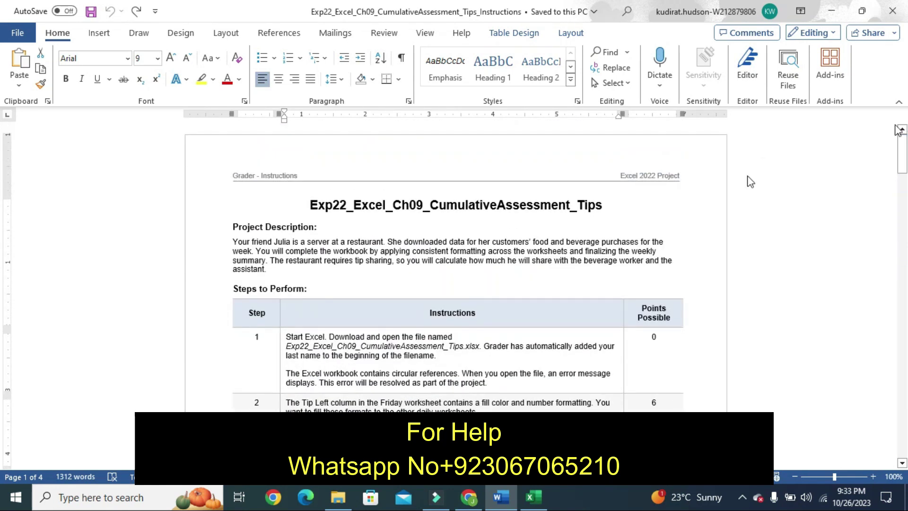
pyautogui.click(533, 502)
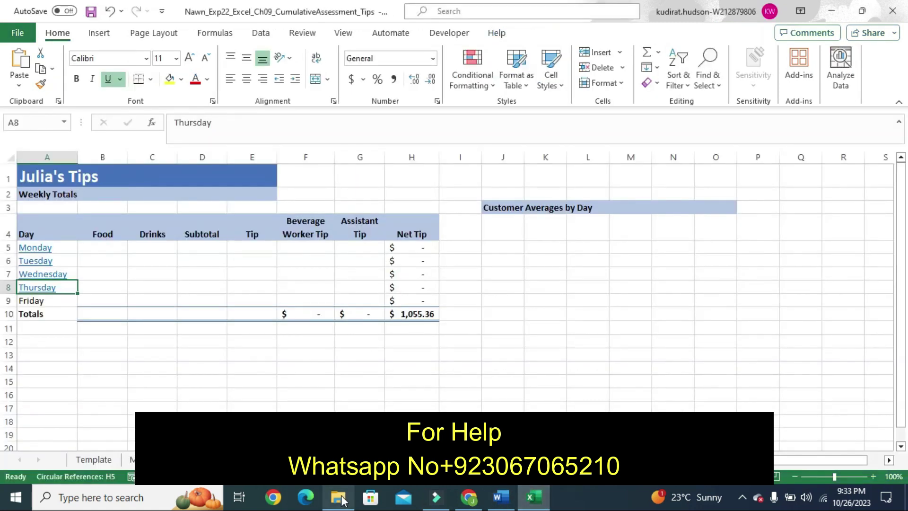
# Close Julia's Tips without saving and open the Nawn_Exp22_Excel_Ch09_CumulativeAssessment workbook from Documents\Haseeb
pyautogui.click(337, 497)
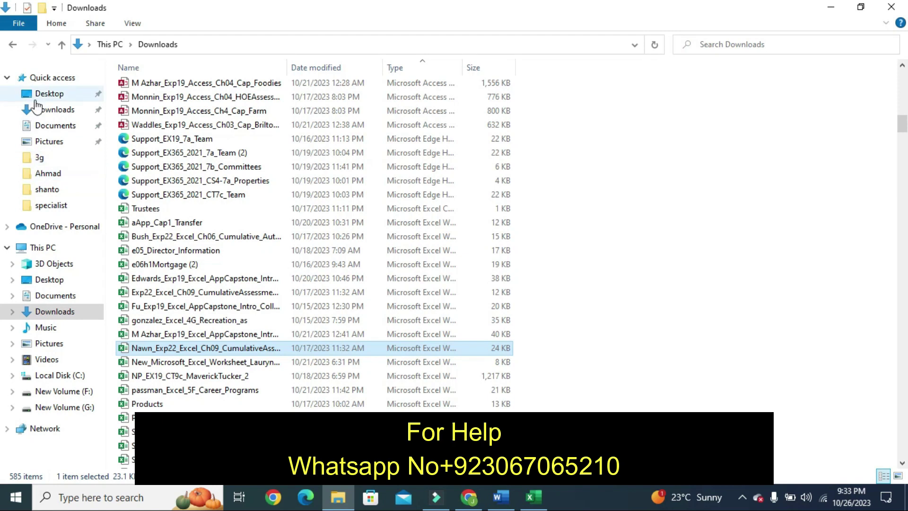
pyautogui.click(47, 127)
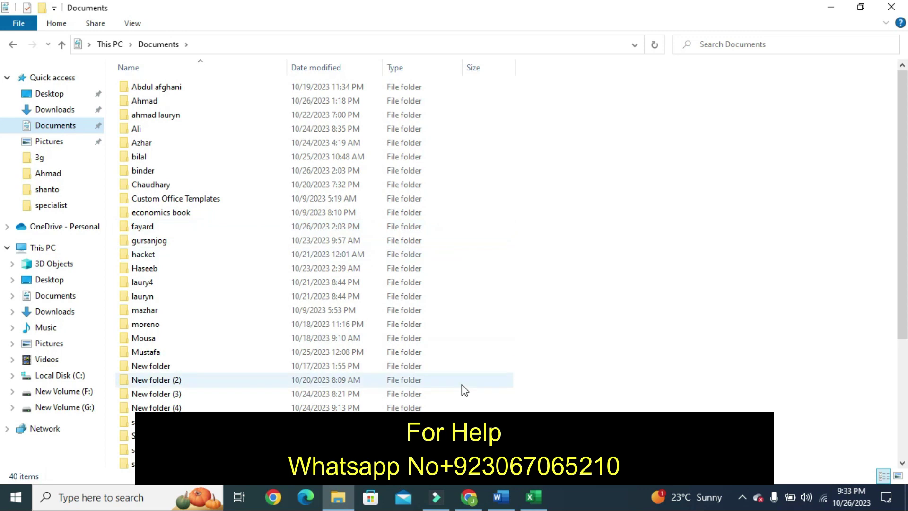
pyautogui.click(533, 498)
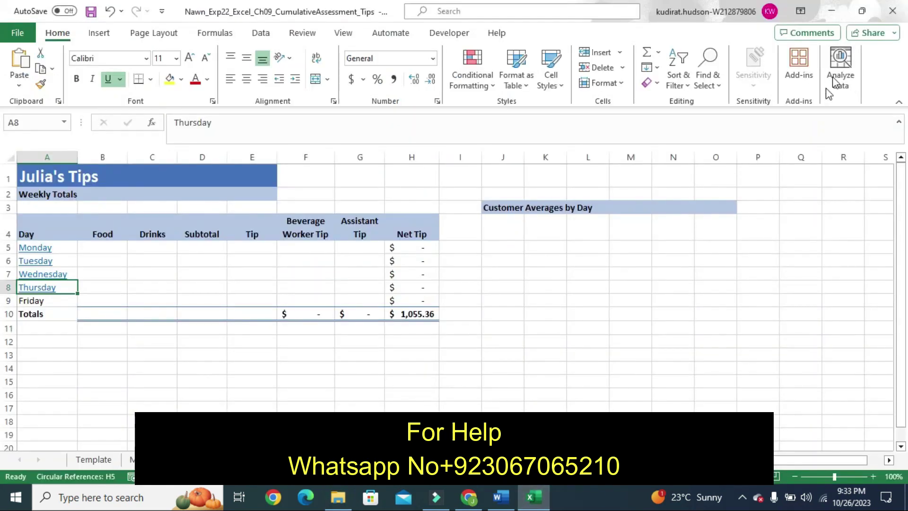
pyautogui.click(893, 11)
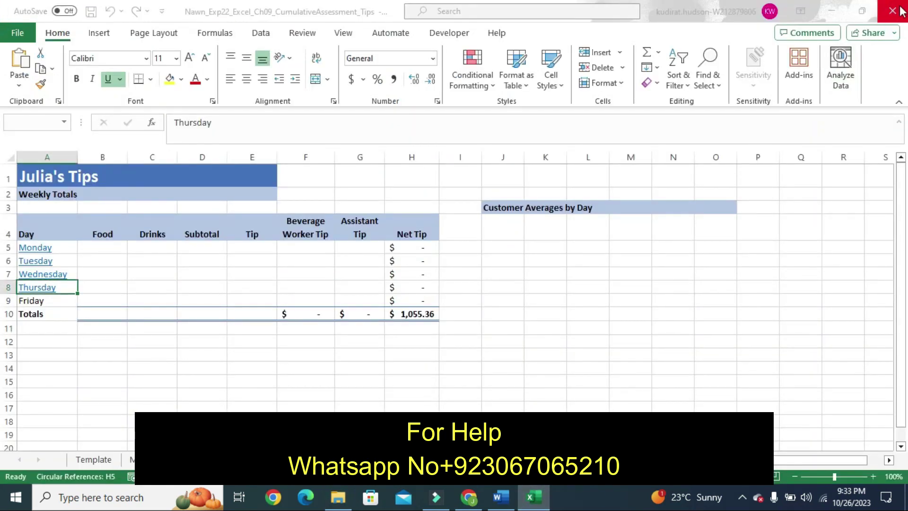
pyautogui.click(493, 271)
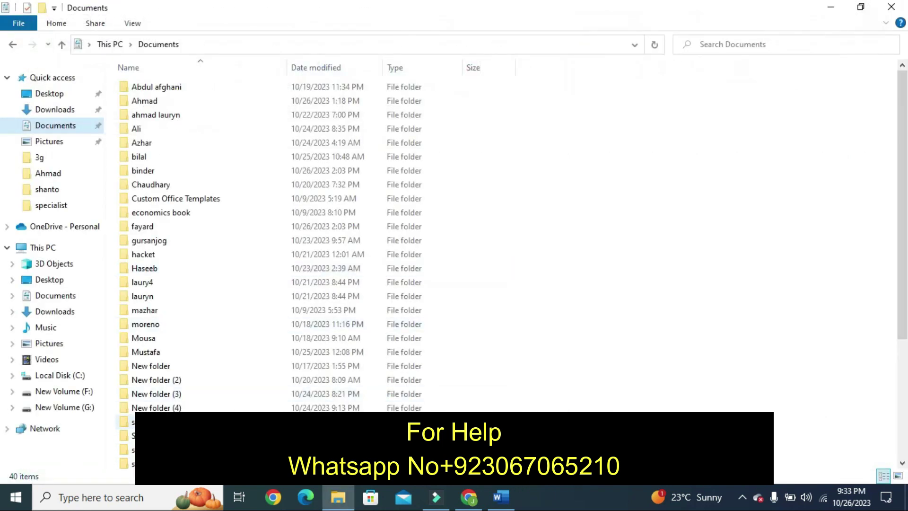
pyautogui.doubleClick(156, 269)
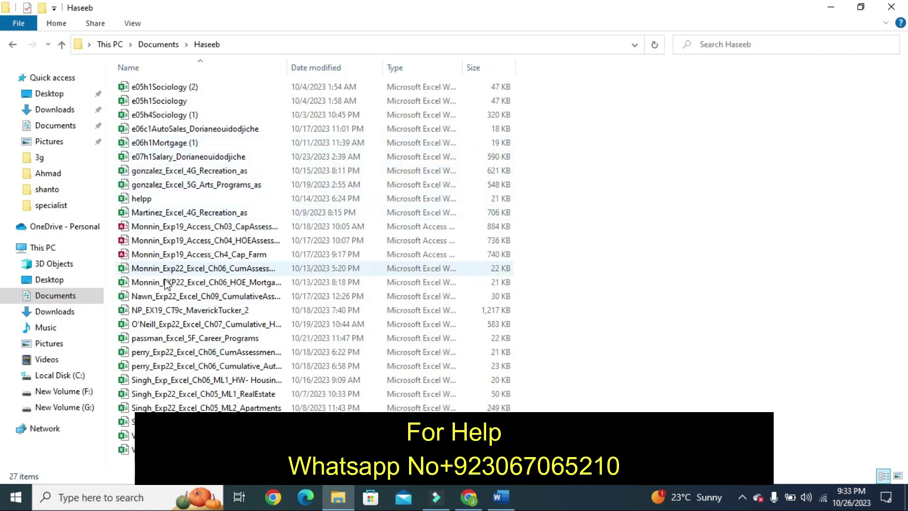
pyautogui.doubleClick(174, 296)
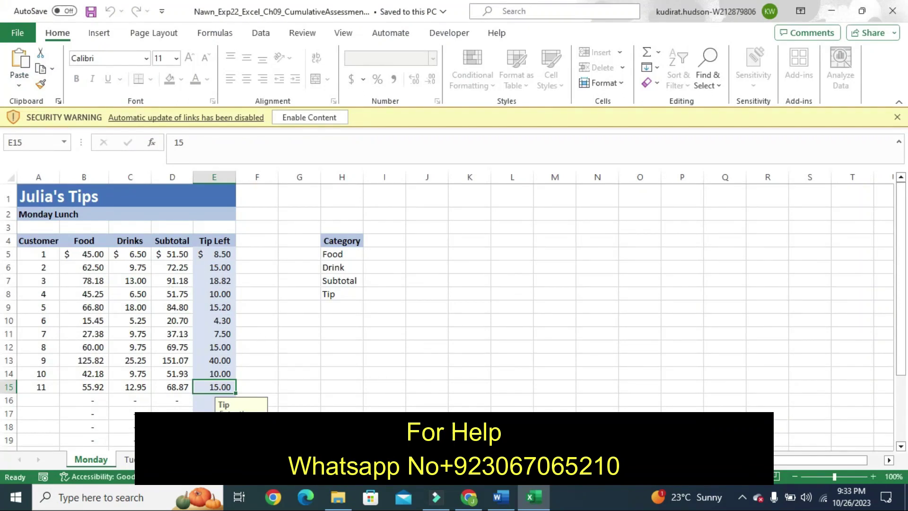
# Step through the Tuesday to Friday sheets to the Week summary sheet and deselect column M
pyautogui.click(130, 458)
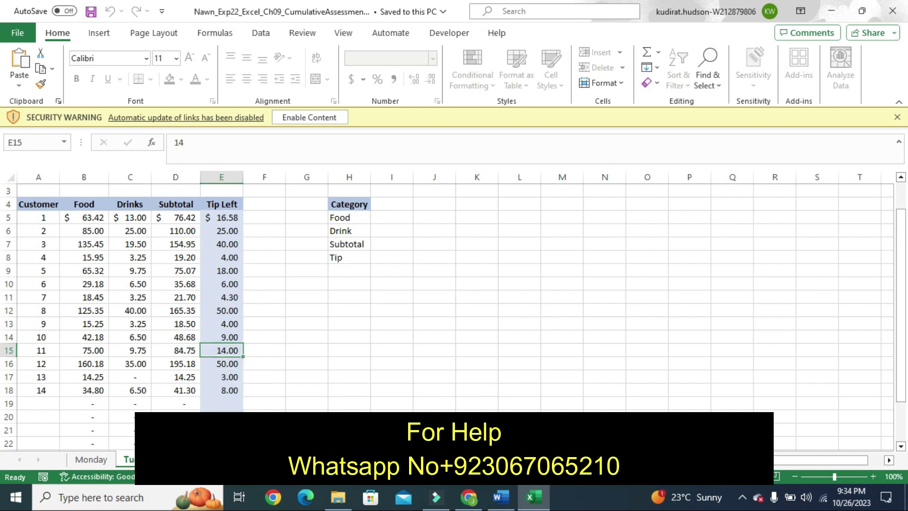
pyautogui.hotkey('ctrl', 'pagedown')
pyautogui.hotkey('ctrl', 'pagedown')
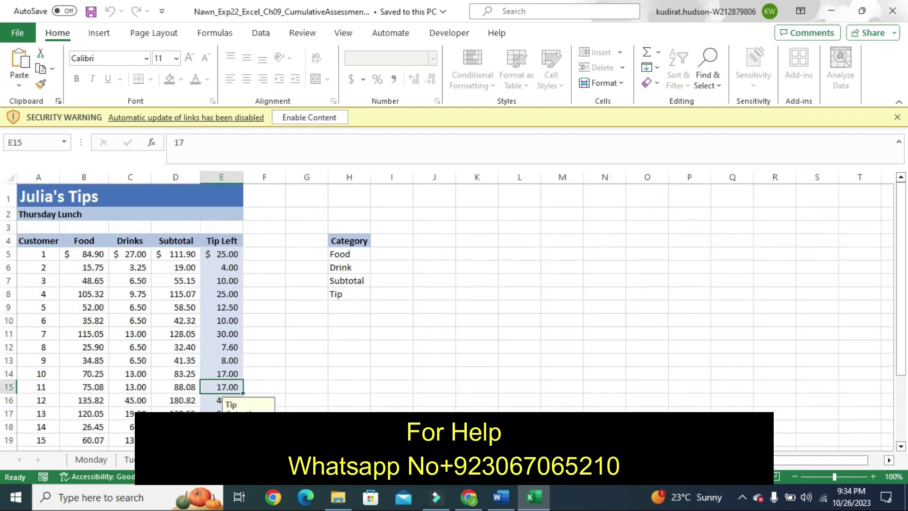
pyautogui.hotkey('ctrl', 'pagedown')
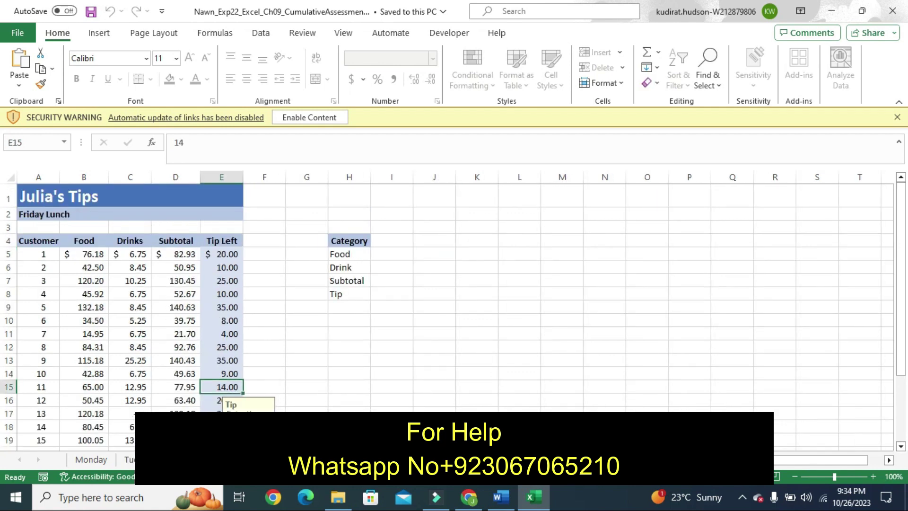
pyautogui.hotkey('ctrl', 'pagedown')
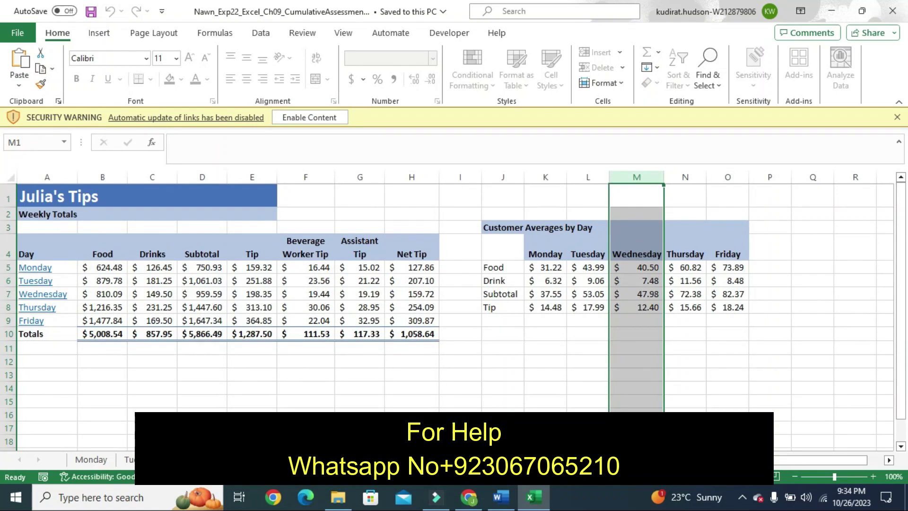
pyautogui.click(490, 370)
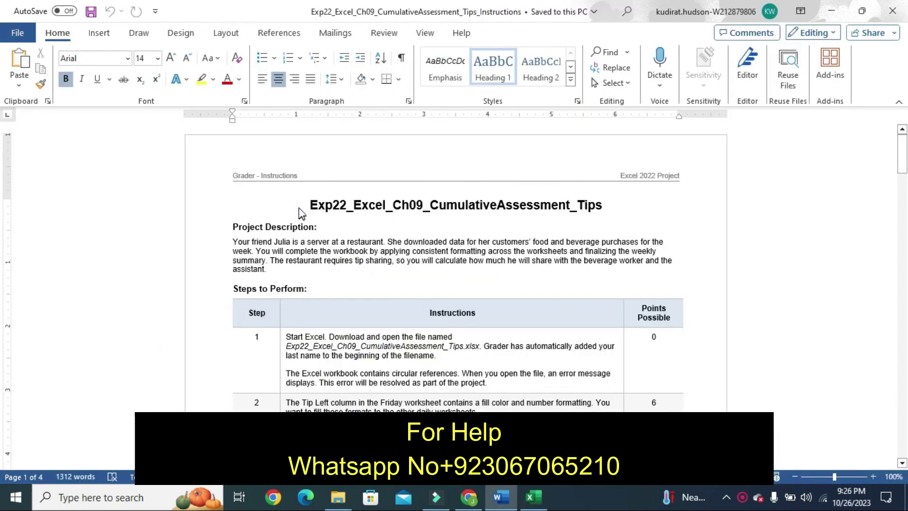
pyautogui.moveTo(455, 205)
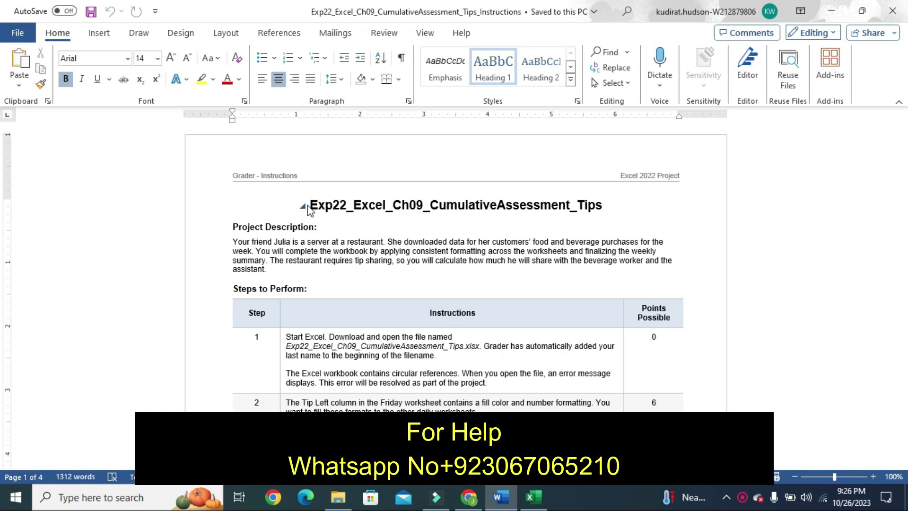
# Highlight step 1's instruction yellow in Word, after undoing a trial highlight on the title
pyautogui.moveTo(310, 206); pyautogui.dragTo(591, 208)
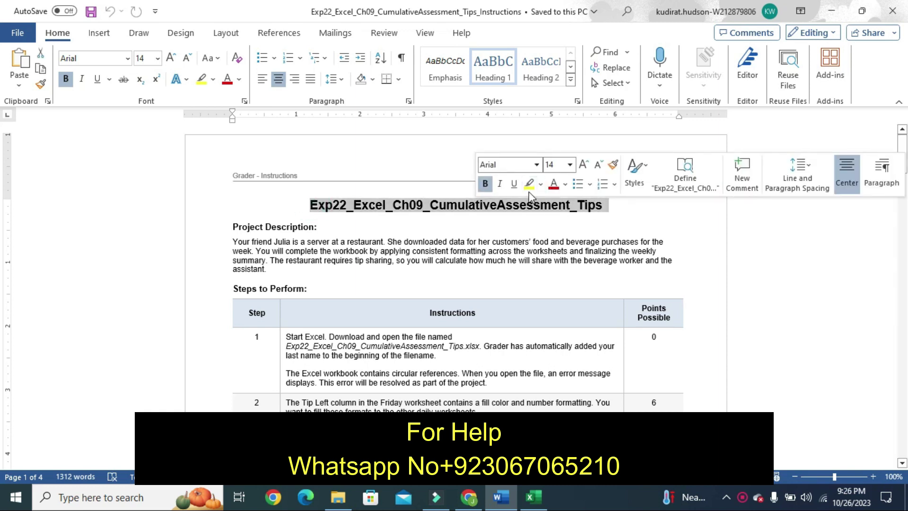
pyautogui.click(530, 185)
pyautogui.click(520, 229)
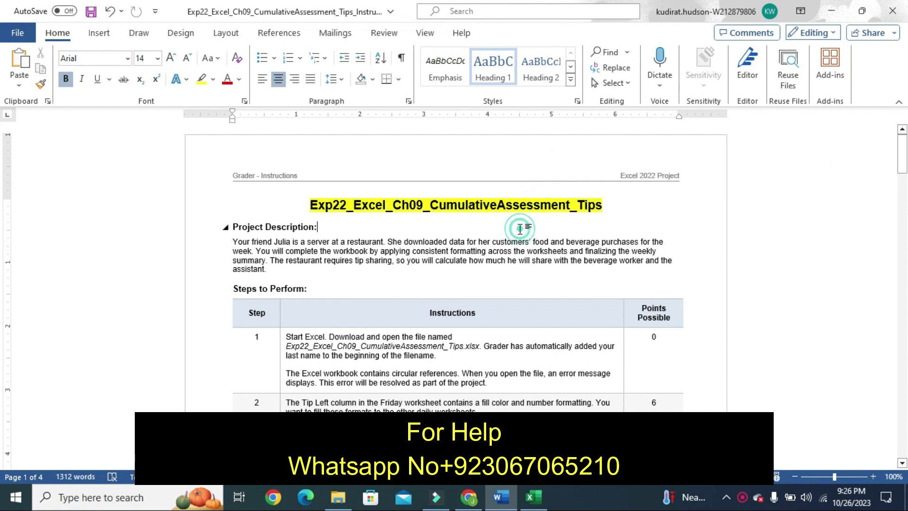
pyautogui.hotkey('ctrl', 'z')
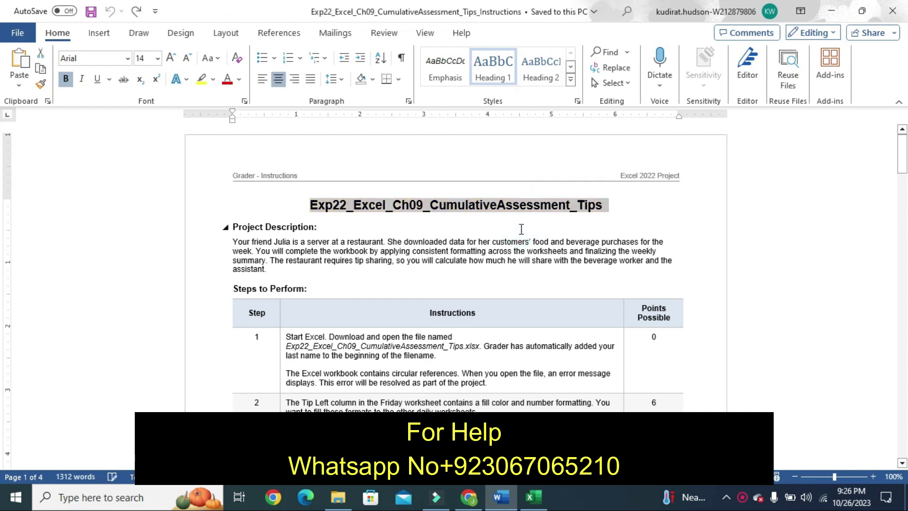
pyautogui.click(278, 364)
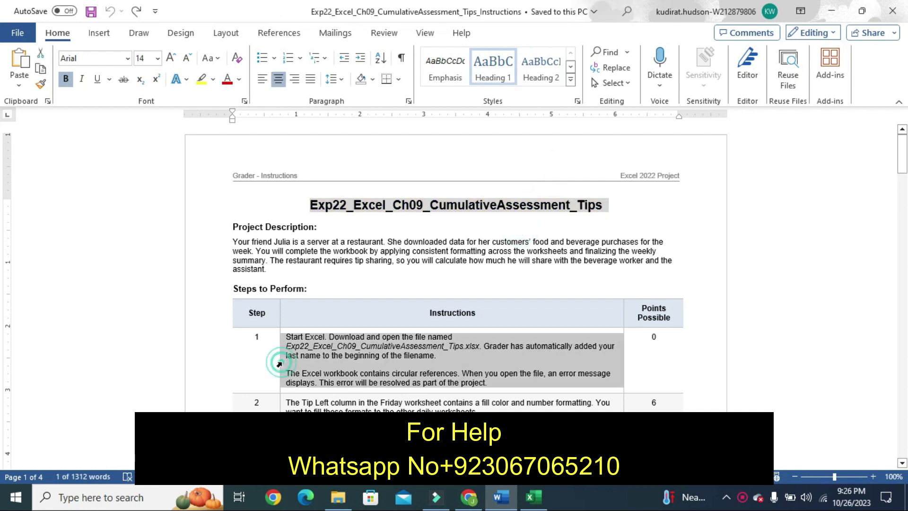
pyautogui.click(335, 339)
pyautogui.click(280, 372)
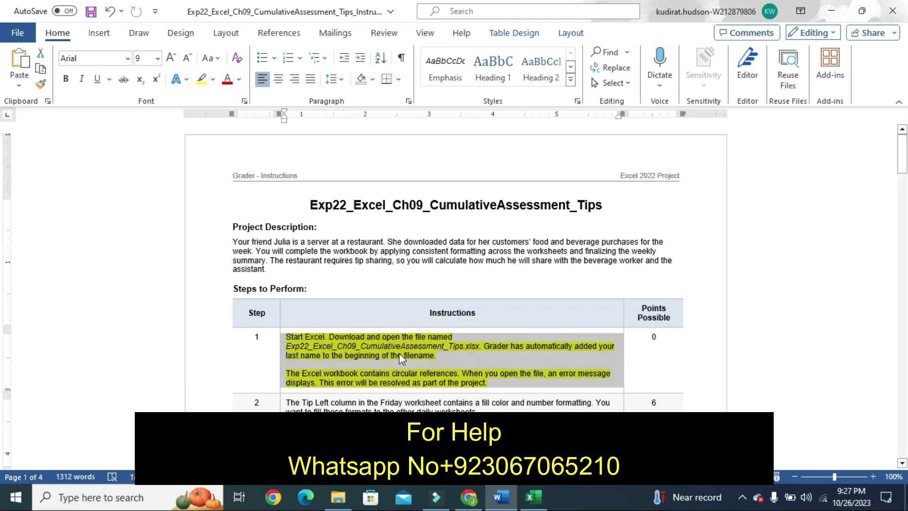
# View the Template sheet in Excel, then go back to the Word instructions
pyautogui.click(531, 501)
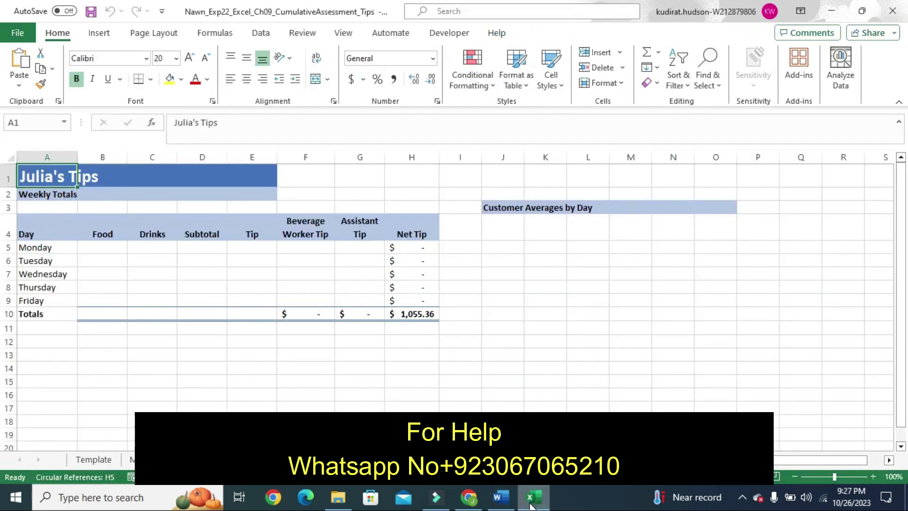
pyautogui.click(94, 459)
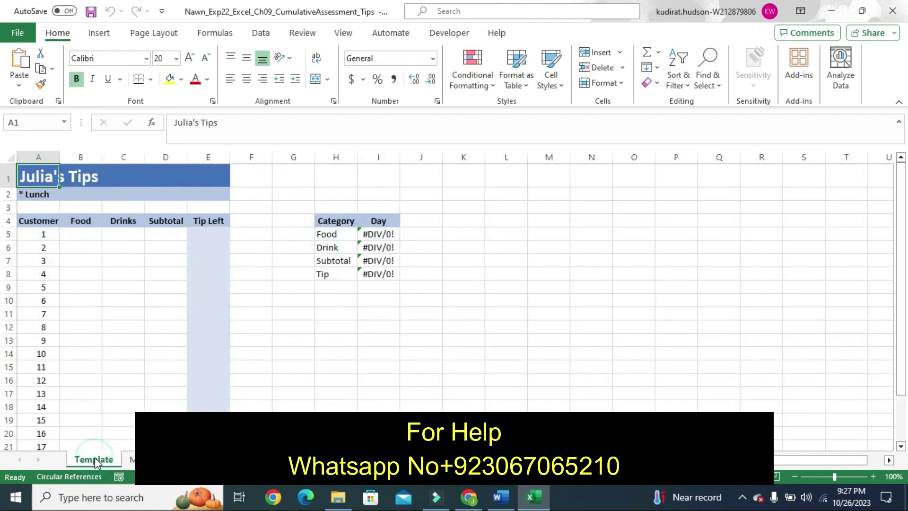
pyautogui.click(496, 495)
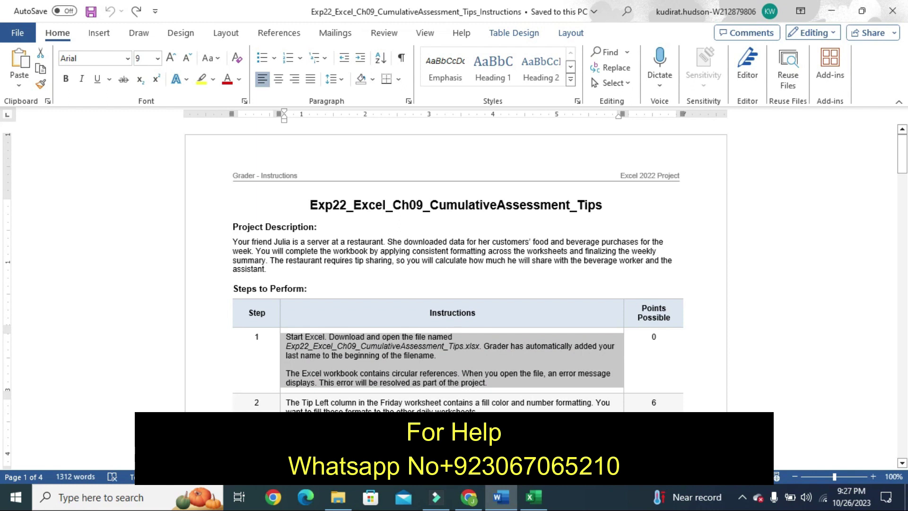
# Deselect the step text in Word, then select Excel's Friday sheet and begin grouping sheets
pyautogui.rightClick(293, 420)
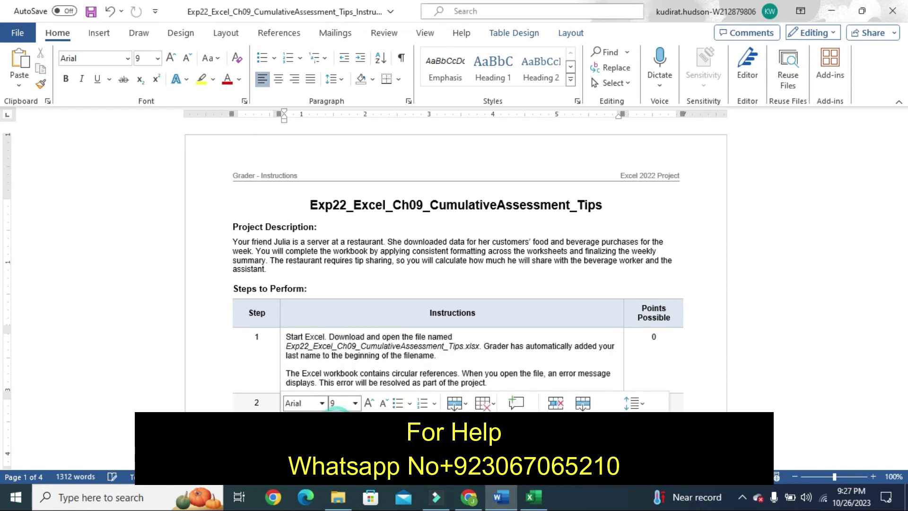
pyautogui.click(259, 402)
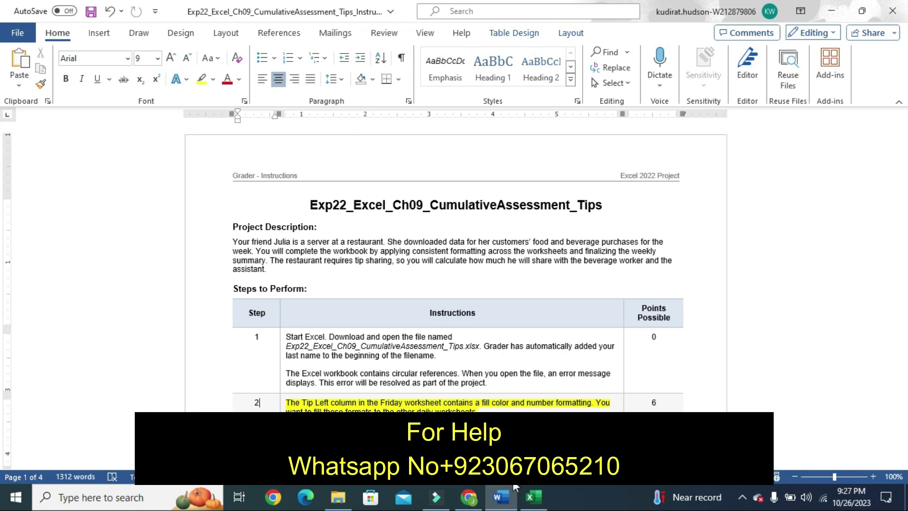
pyautogui.click(529, 499)
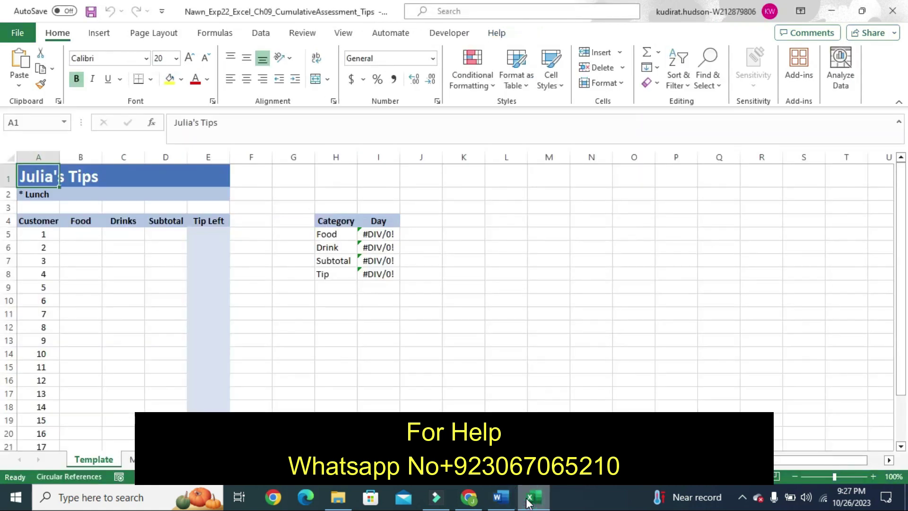
pyautogui.click(283, 459)
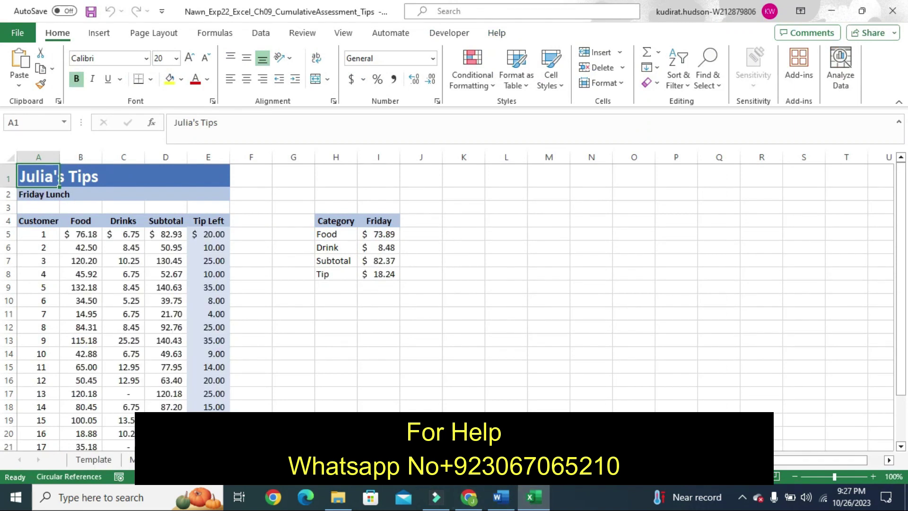
pyautogui.hotkey('ctrl', 'shift', 'pagedown')
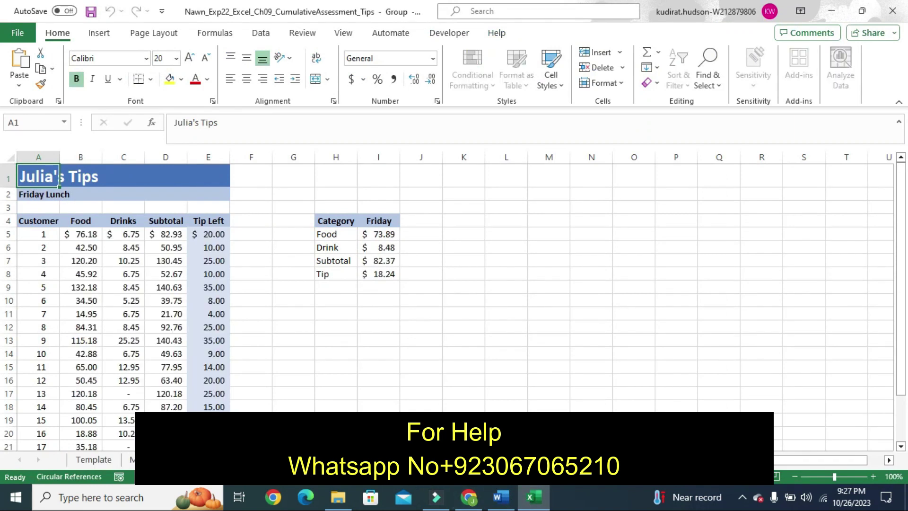
# Group Friday through Monday and fill formats only across the grouped worksheets
pyautogui.hotkey('ctrl', 'shift', 'pageup')
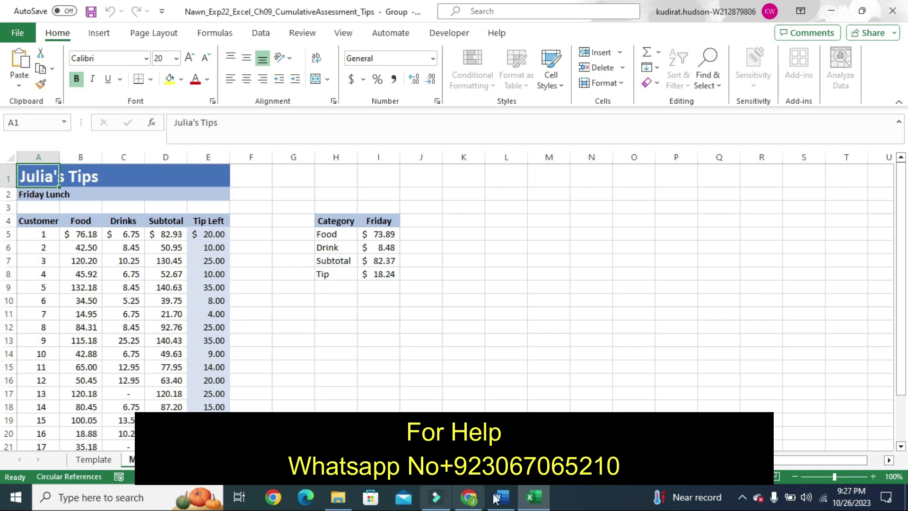
pyautogui.click(503, 502)
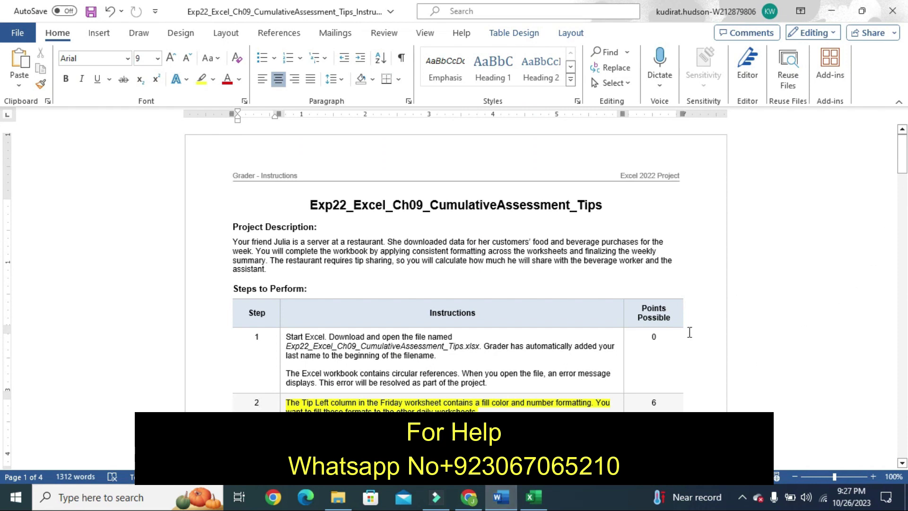
pyautogui.click(529, 502)
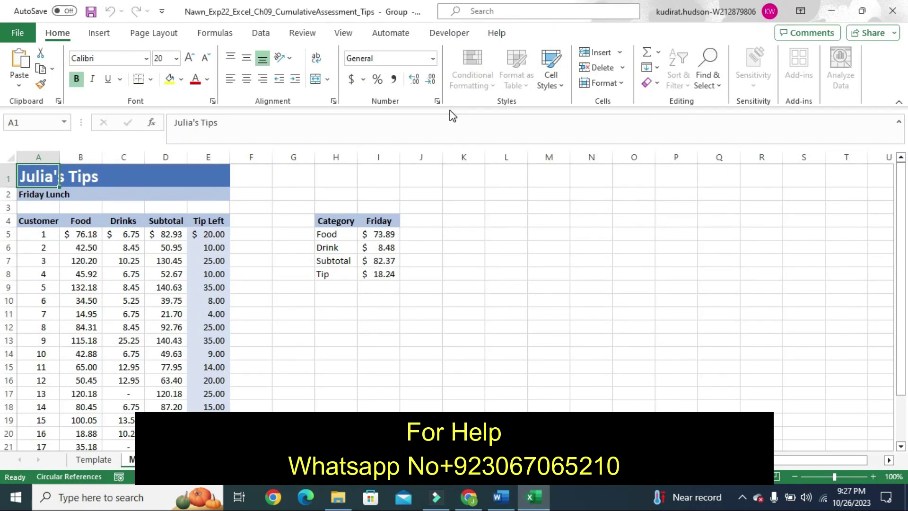
pyautogui.click(614, 84)
pyautogui.click(615, 84)
pyautogui.click(656, 71)
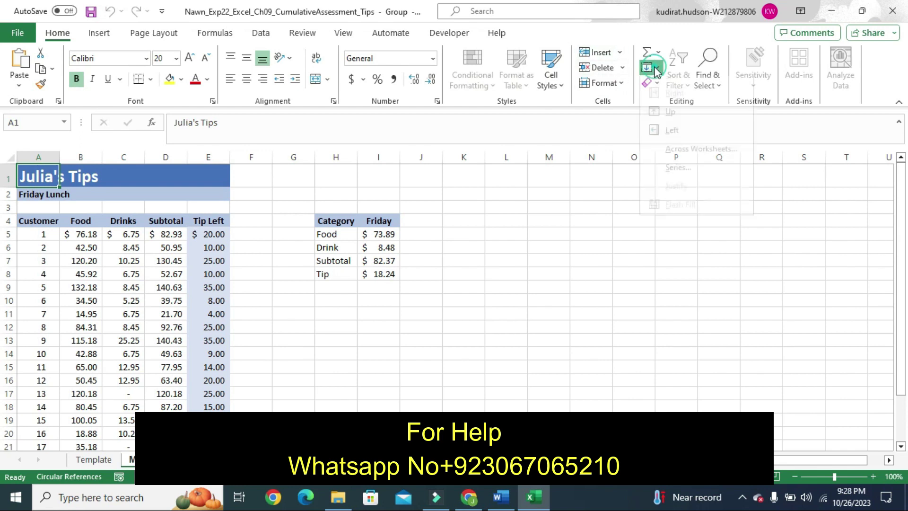
pyautogui.click(673, 163)
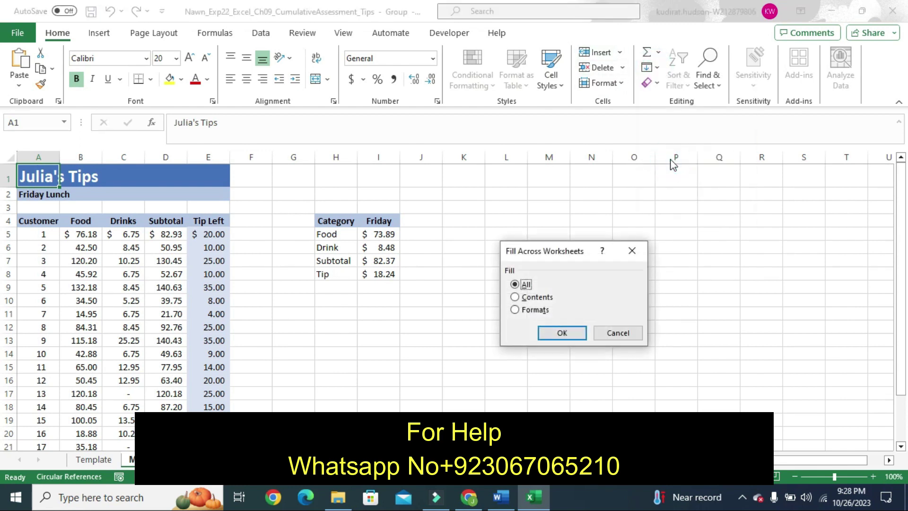
pyautogui.click(514, 309)
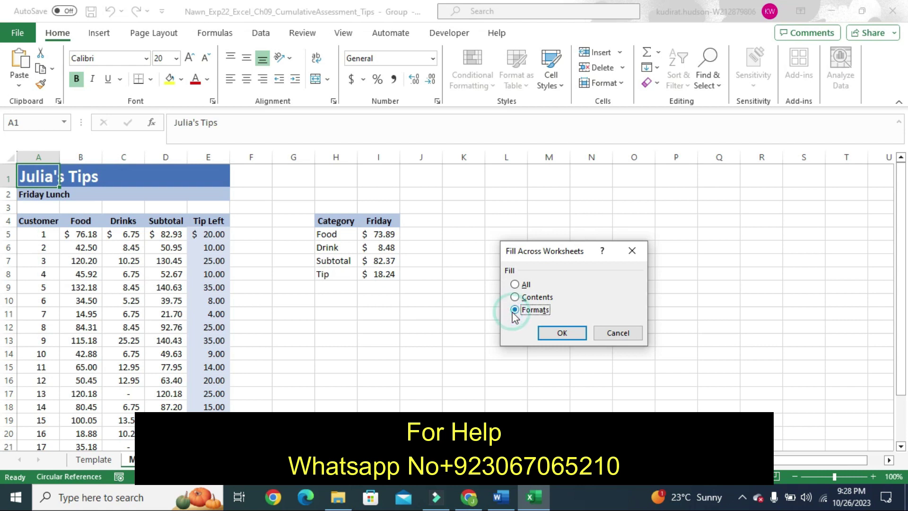
pyautogui.click(552, 333)
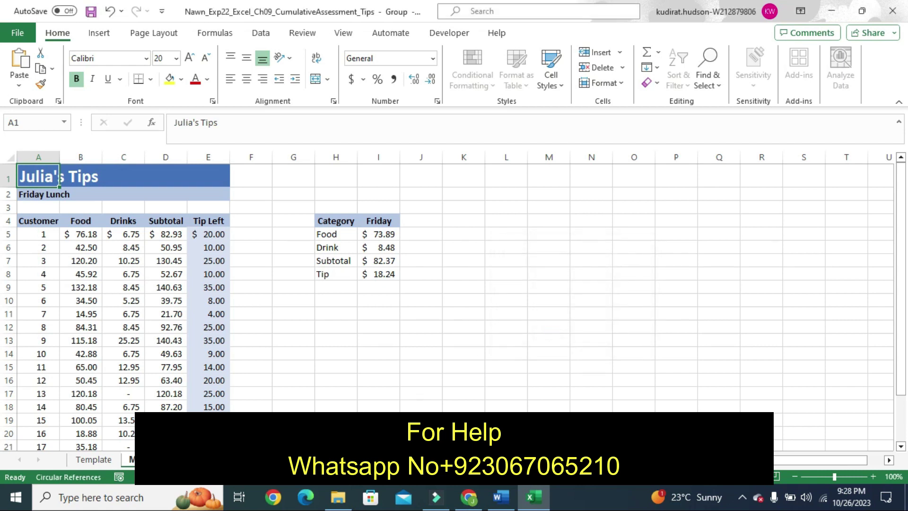
# In the Word instructions, move the yellow highlight from step 2 to step 3, then return to Excel
pyautogui.click(500, 496)
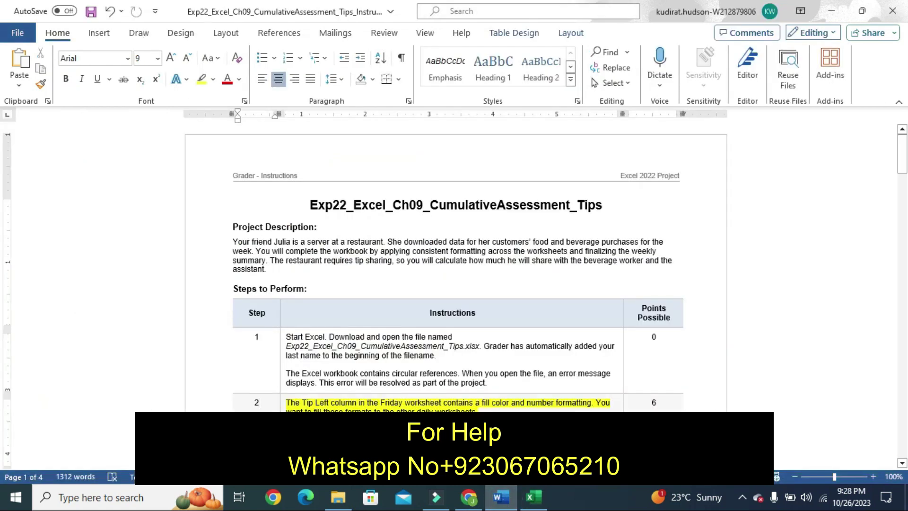
pyautogui.click(283, 402)
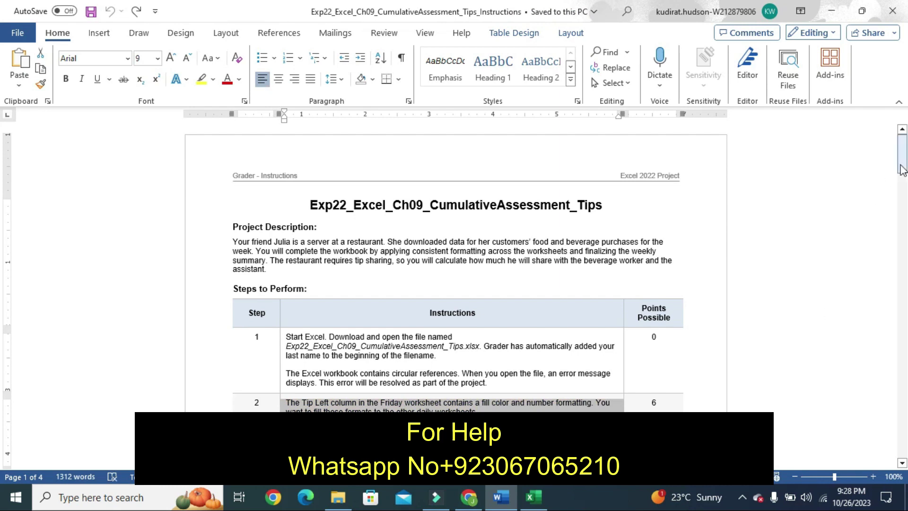
pyautogui.moveTo(901, 170); pyautogui.dragTo(901, 186)
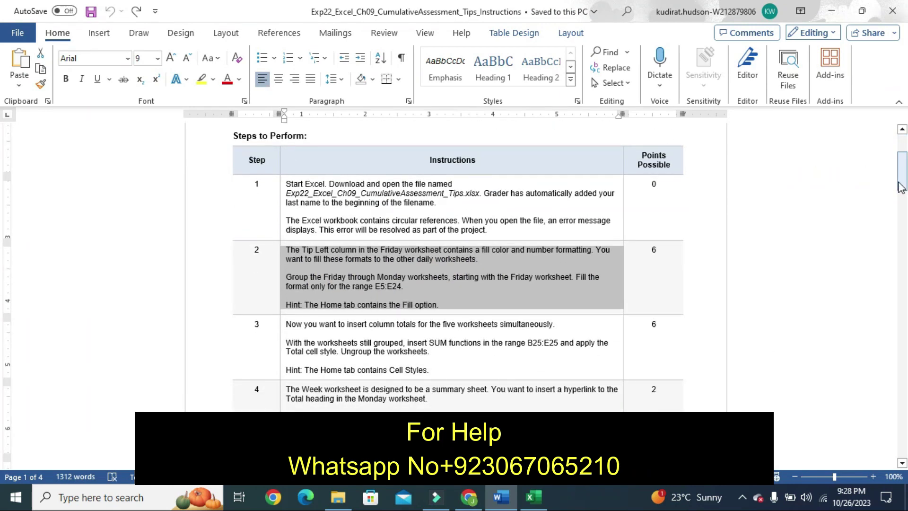
pyautogui.click(279, 362)
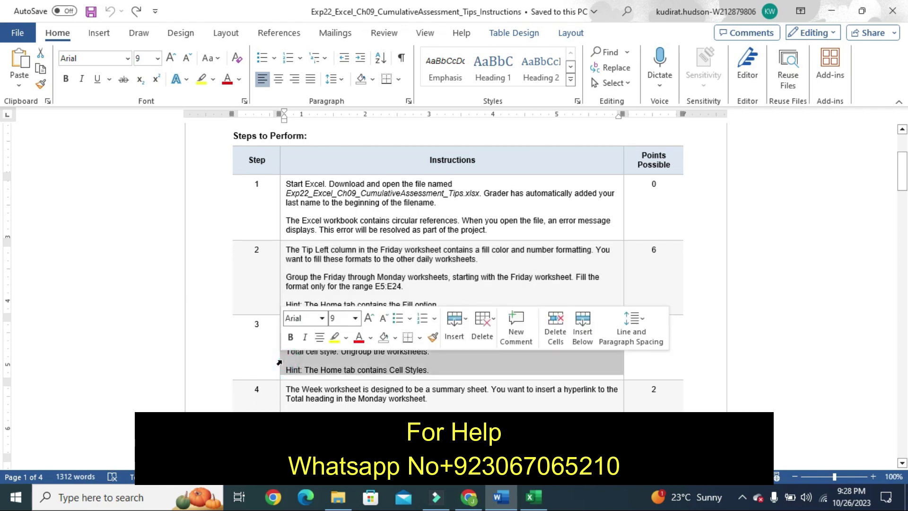
pyautogui.click(335, 337)
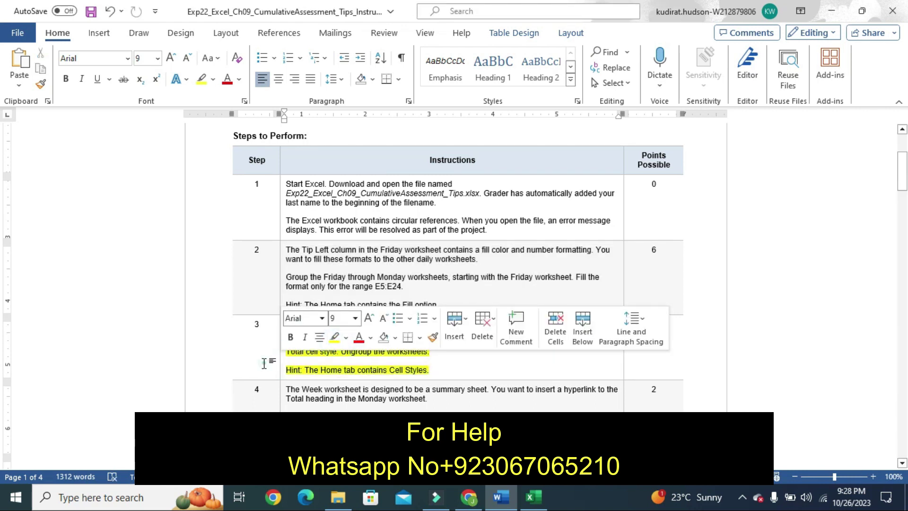
pyautogui.click(264, 362)
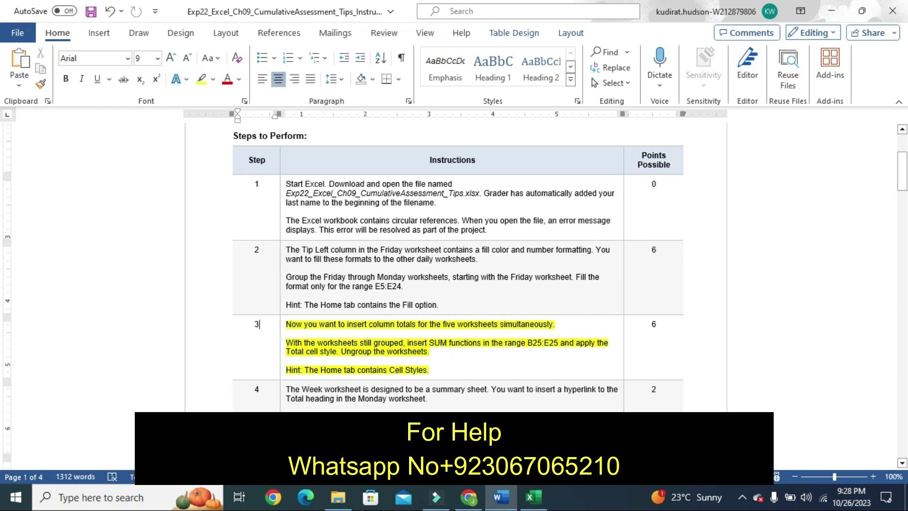
pyautogui.click(533, 497)
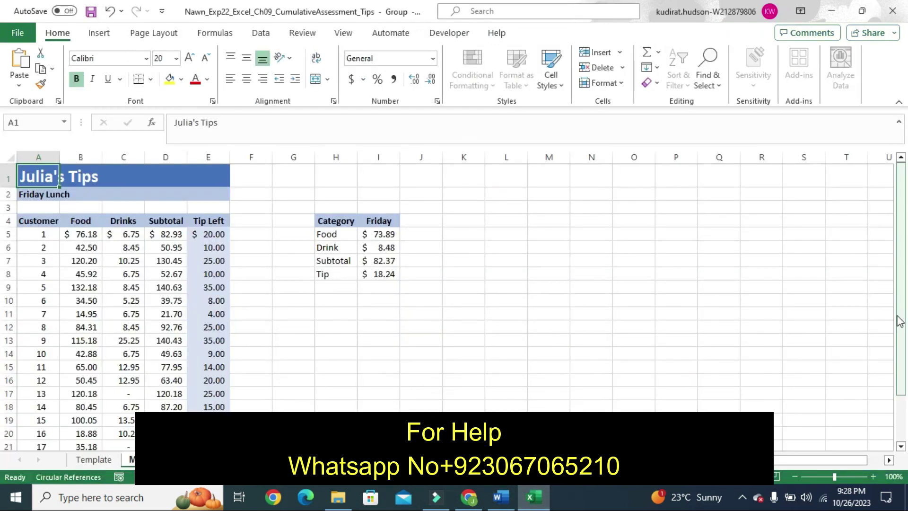
# Enter a SUM formula in B25 to total the Food amounts ($1,477.84)
pyautogui.moveTo(900, 362); pyautogui.dragTo(903, 437)
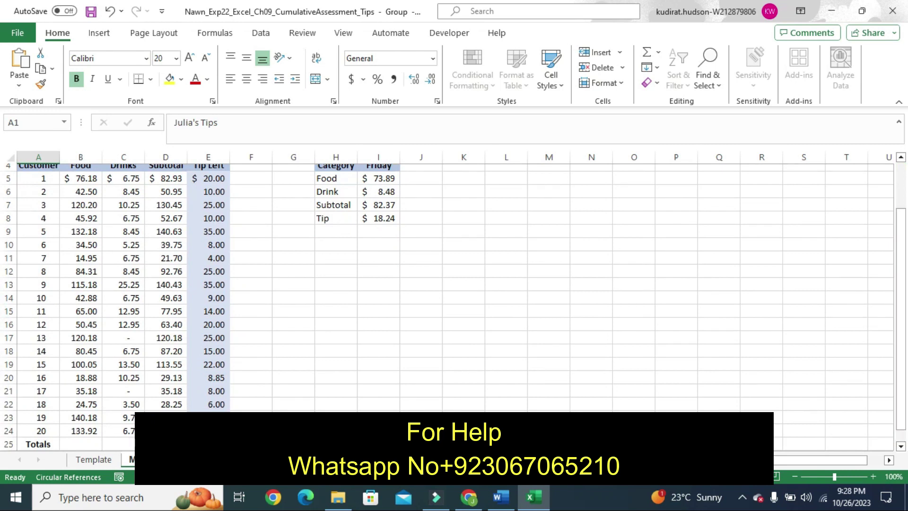
pyautogui.click(78, 445)
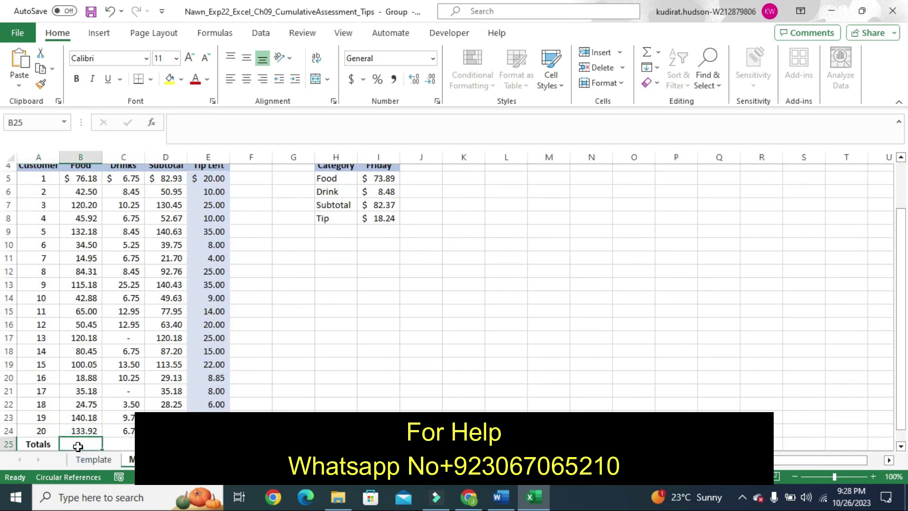
pyautogui.write('=sum')
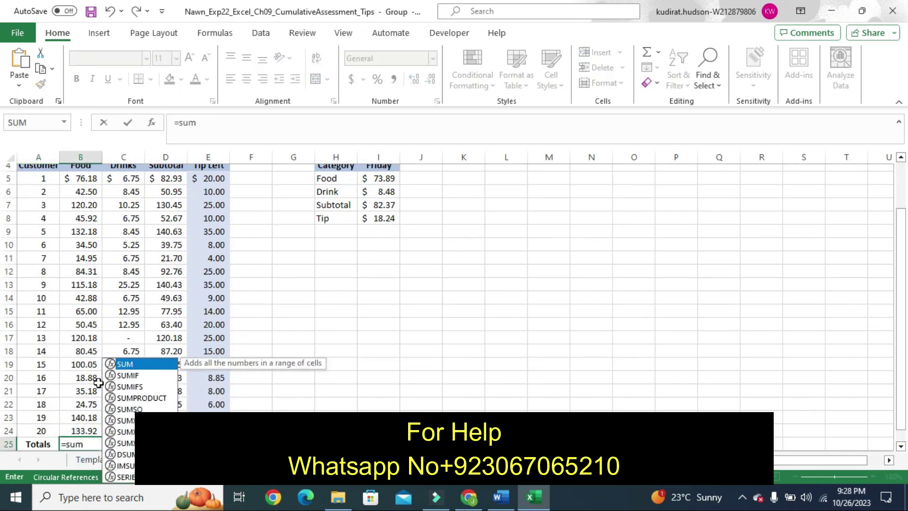
pyautogui.doubleClick(124, 364)
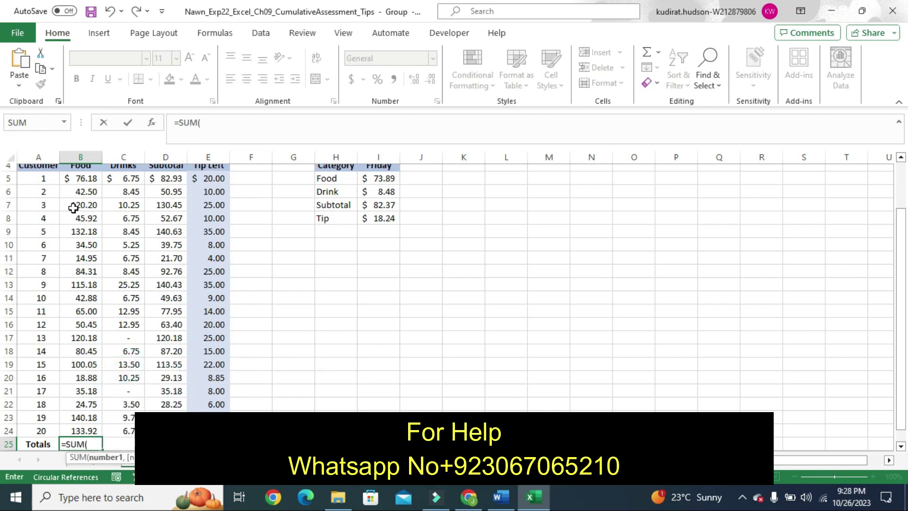
pyautogui.moveTo(84, 180); pyautogui.dragTo(87, 431)
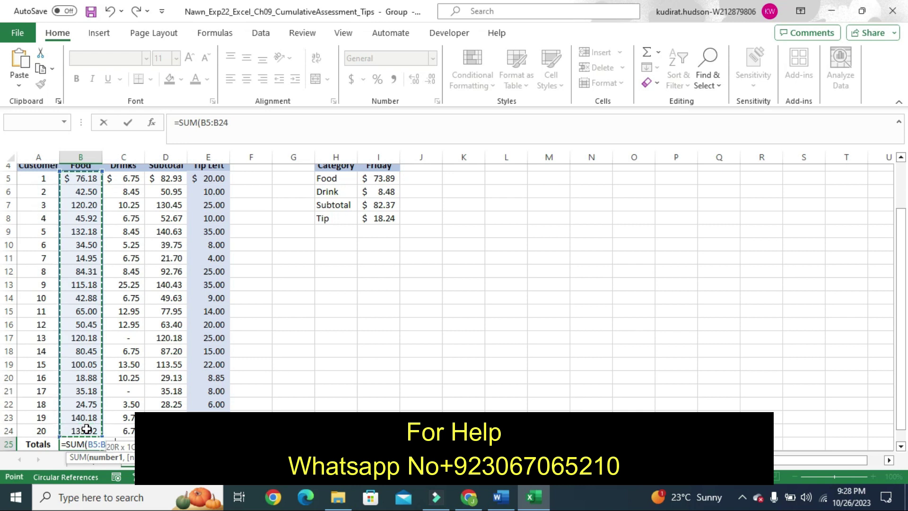
pyautogui.press('Return')
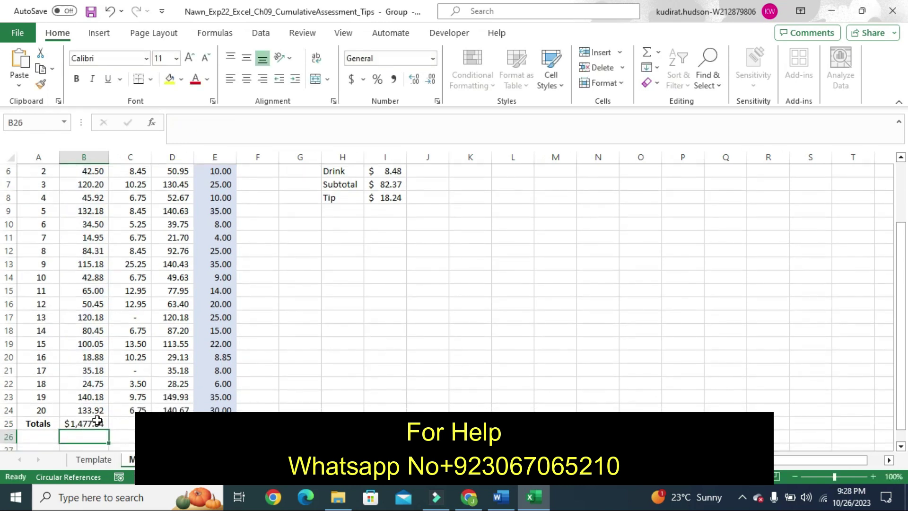
pyautogui.click(85, 423)
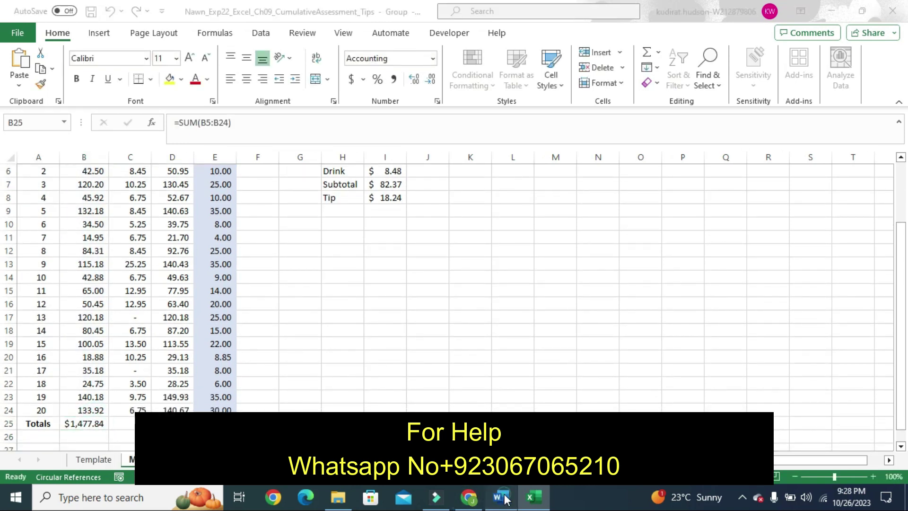
# Copy the total formula across row 25 through E25 and narrow column E slightly
pyautogui.click(502, 497)
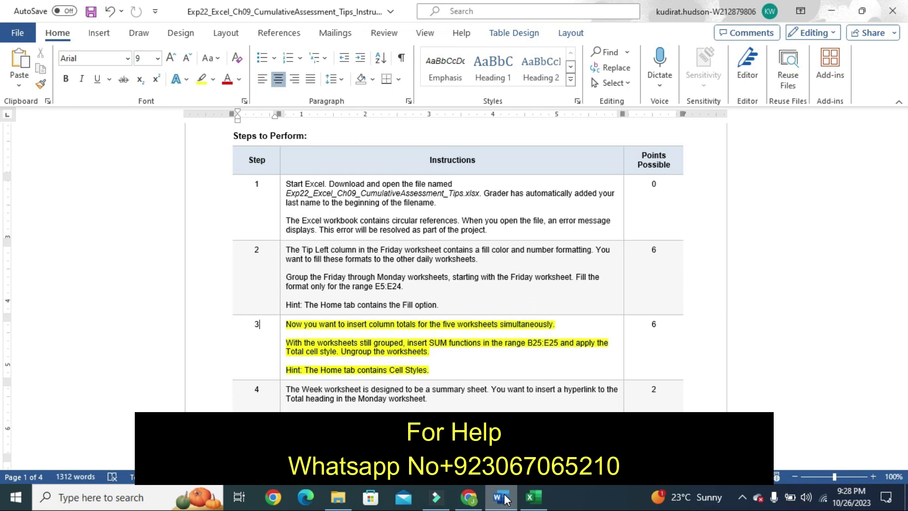
pyautogui.click(533, 496)
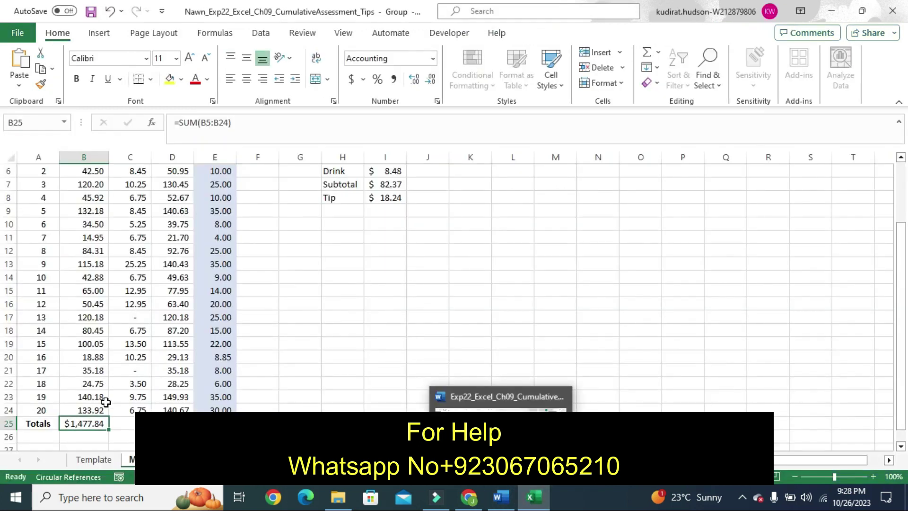
pyautogui.moveTo(109, 429); pyautogui.dragTo(124, 425)
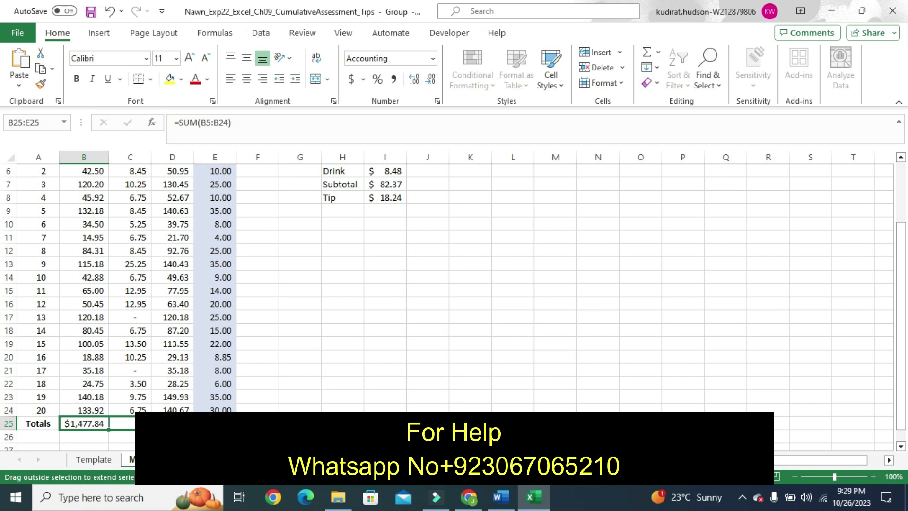
pyautogui.moveTo(123, 425); pyautogui.dragTo(215, 425)
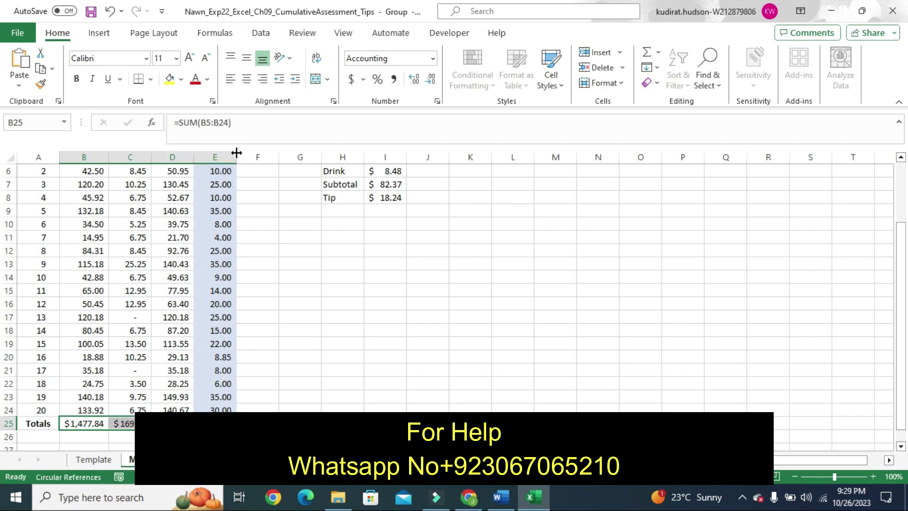
pyautogui.moveTo(236, 157); pyautogui.dragTo(236, 157)
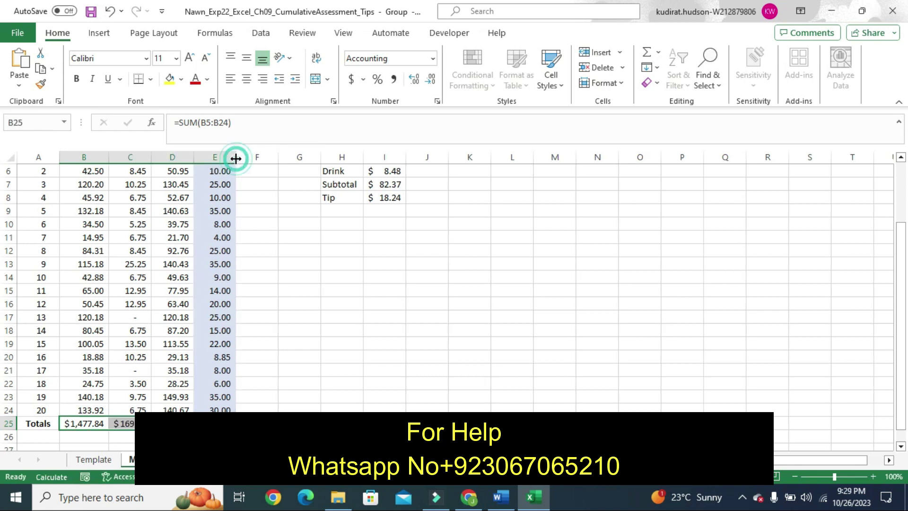
# Dismiss the circular-reference warning and widen column D slightly
pyautogui.click(193, 161)
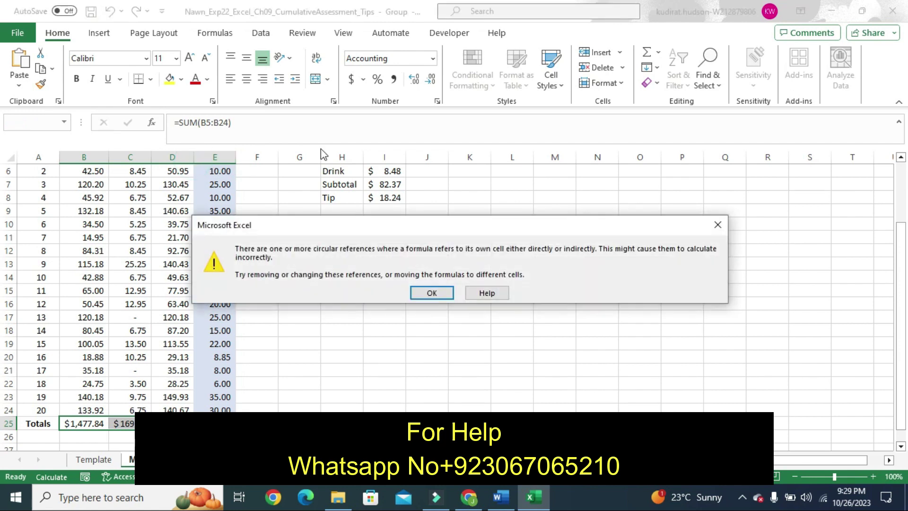
pyautogui.click(717, 225)
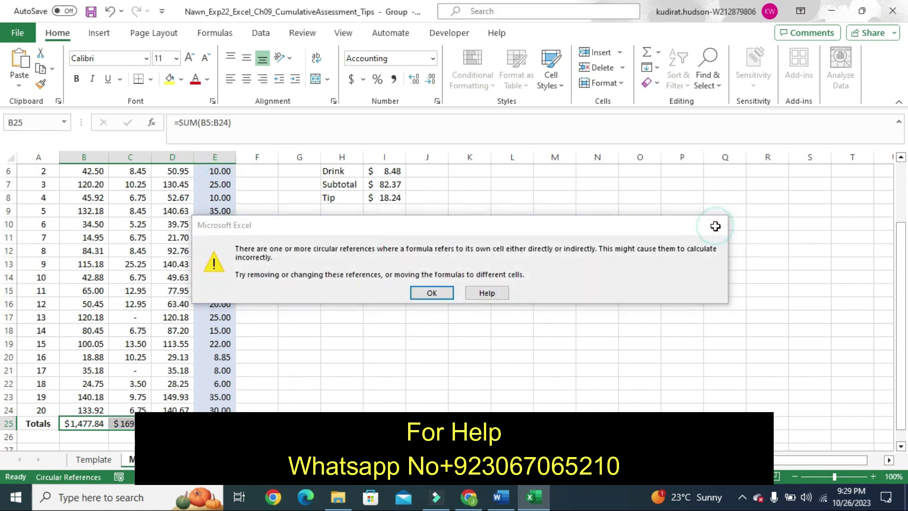
pyautogui.click(192, 209)
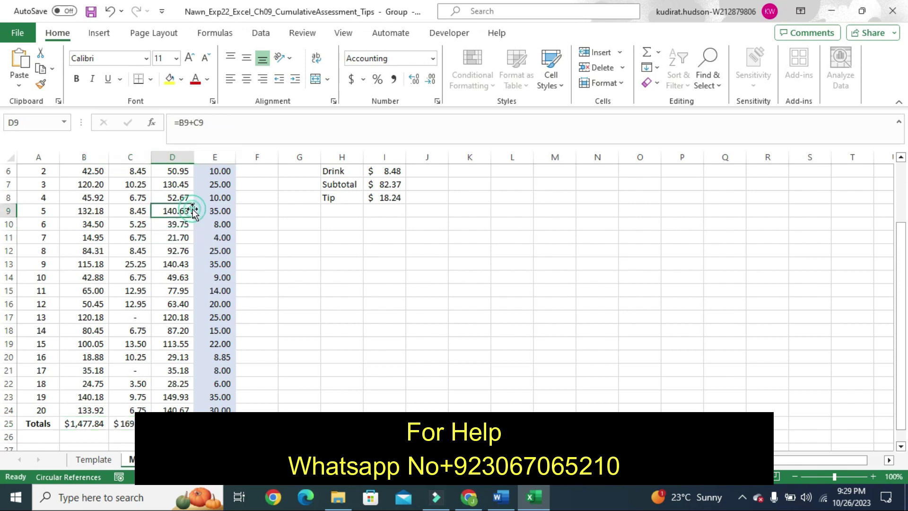
pyautogui.click(193, 157)
pyautogui.moveTo(193, 157); pyautogui.dragTo(200, 157)
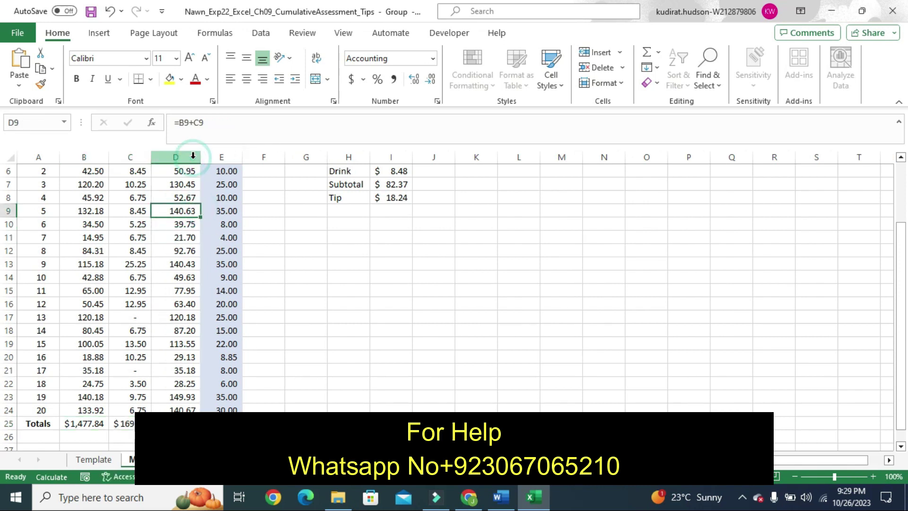
# In Word, move the highlight from step 3 to step 4, then dismiss Excel's circular-reference warning again
pyautogui.click(495, 496)
pyautogui.hotkey('ctrl', 'z')
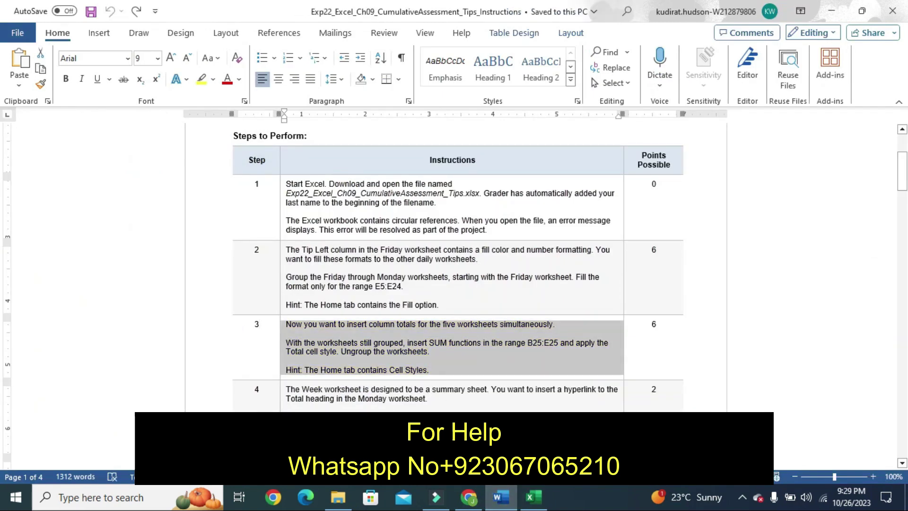
pyautogui.rightClick(284, 416)
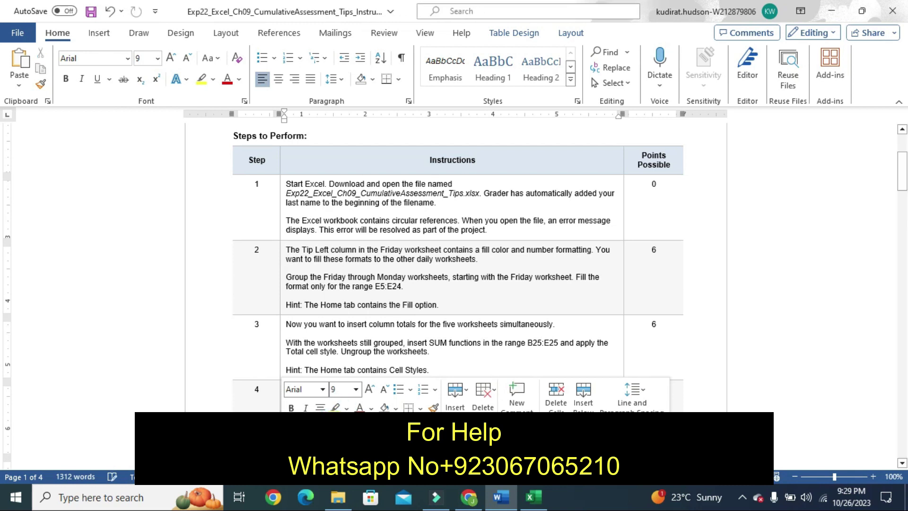
pyautogui.click(228, 418)
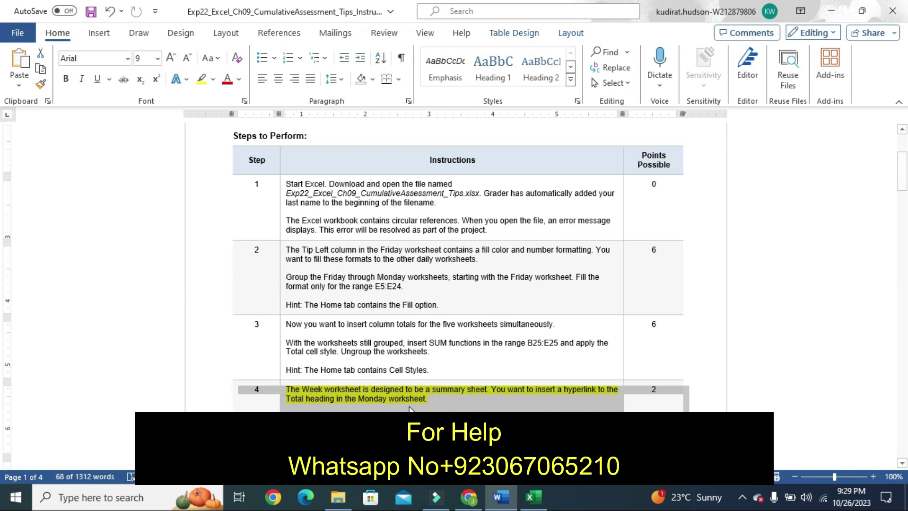
pyautogui.click(530, 499)
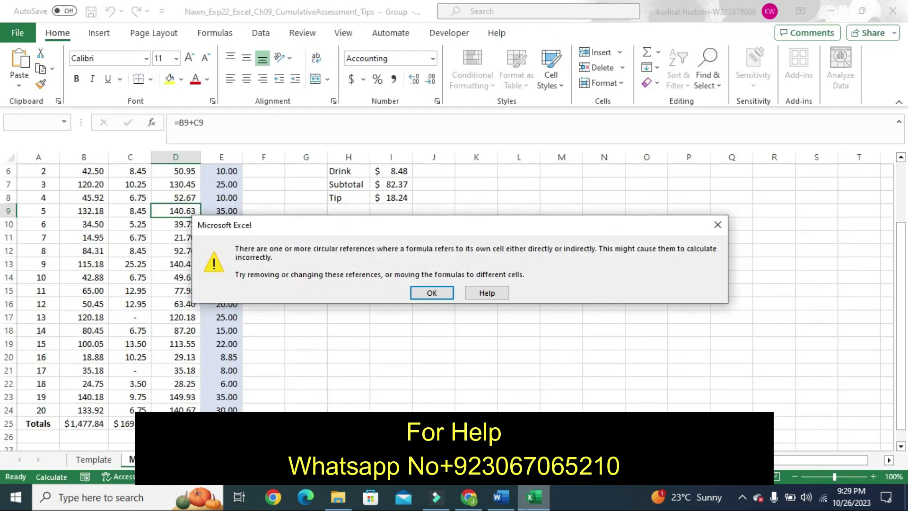
pyautogui.click(428, 292)
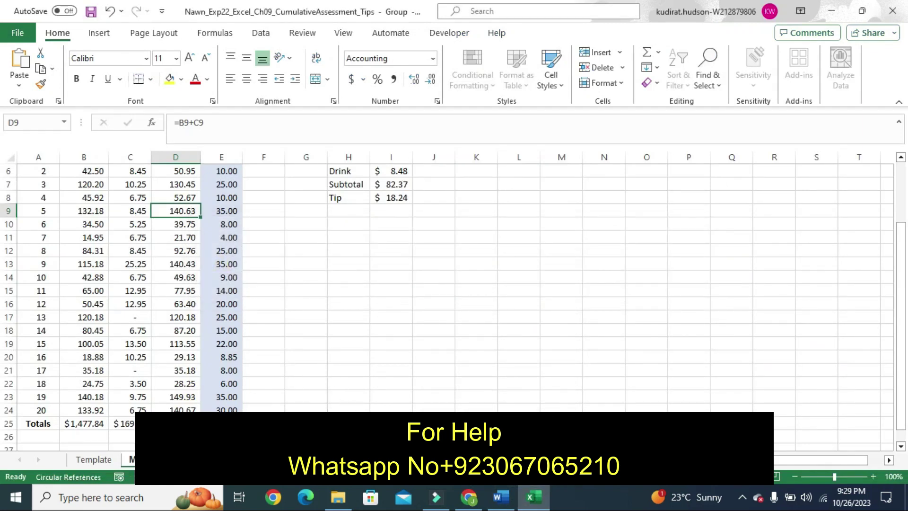
# On the Week sheet, start a hyperlink from Monday in A5 to A25 on the Monday sheet
pyautogui.rightClick(349, 459)
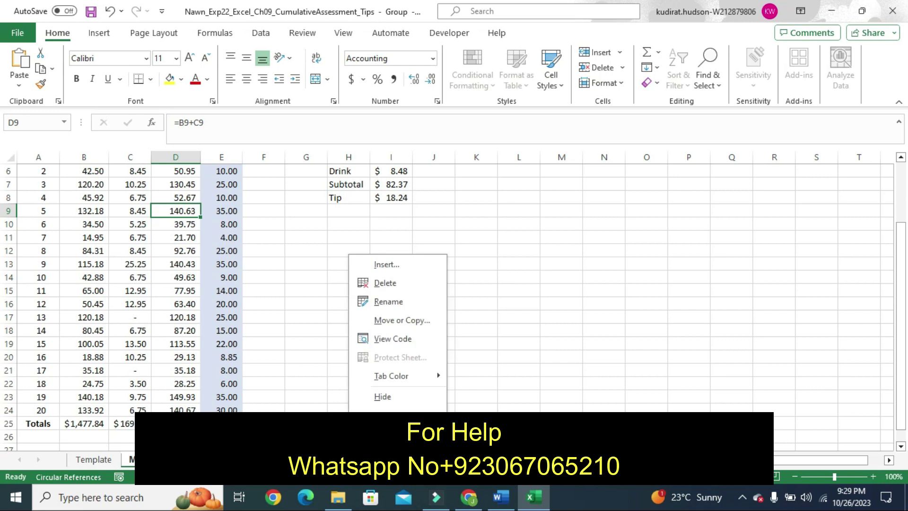
pyautogui.press('Escape')
pyautogui.hotkey('ctrl', 'pagedown')
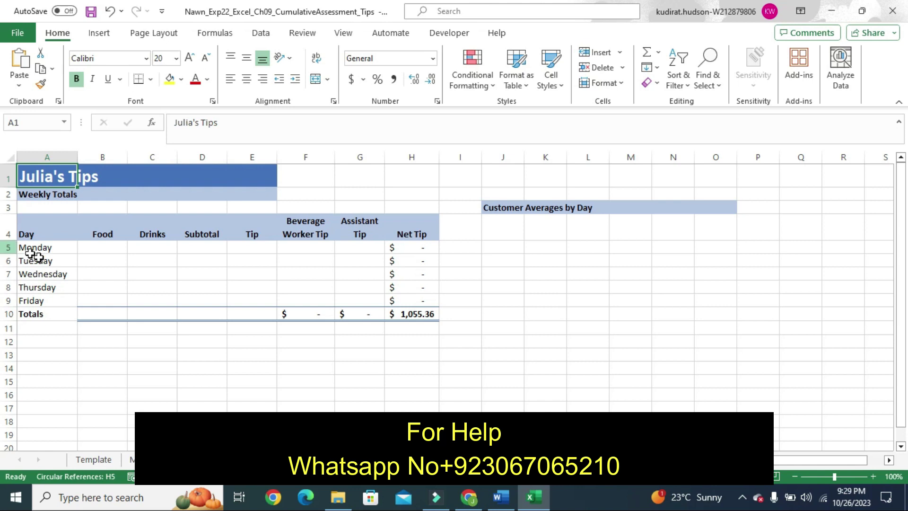
pyautogui.click(36, 248)
pyautogui.rightClick(37, 250)
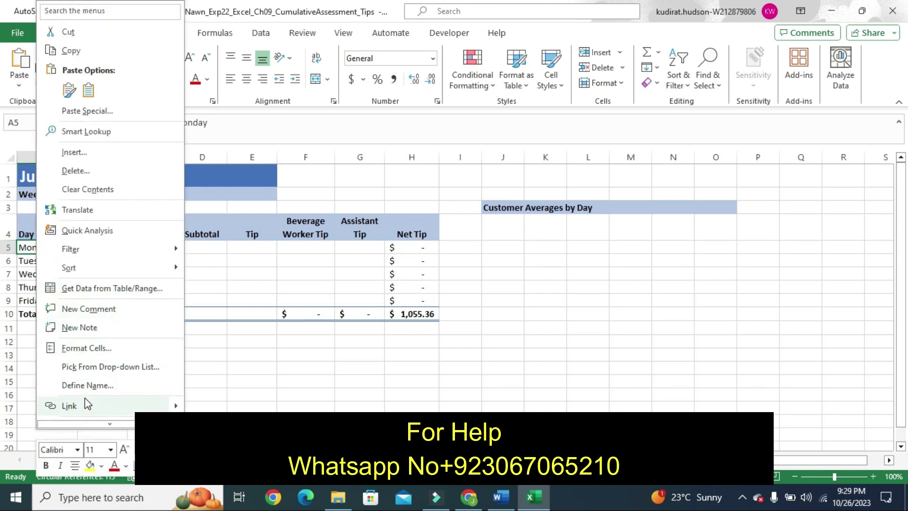
pyautogui.moveTo(85, 405)
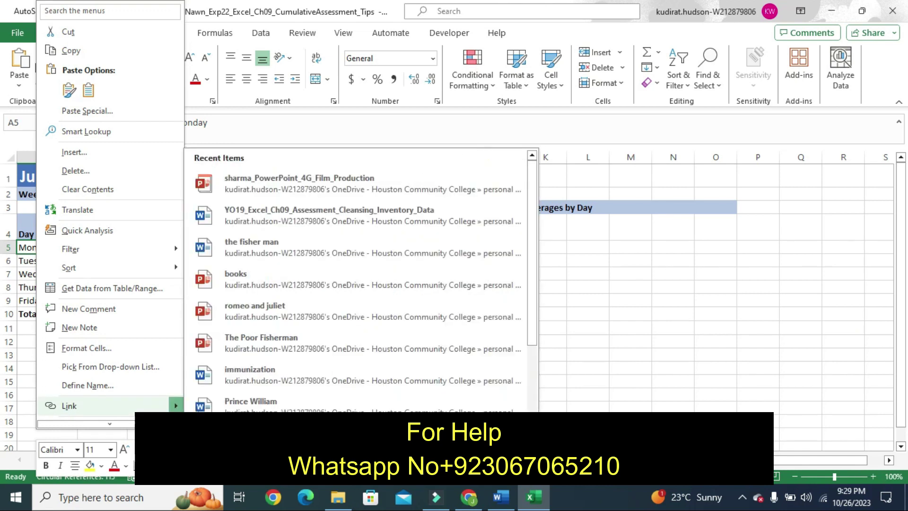
pyautogui.click(69, 405)
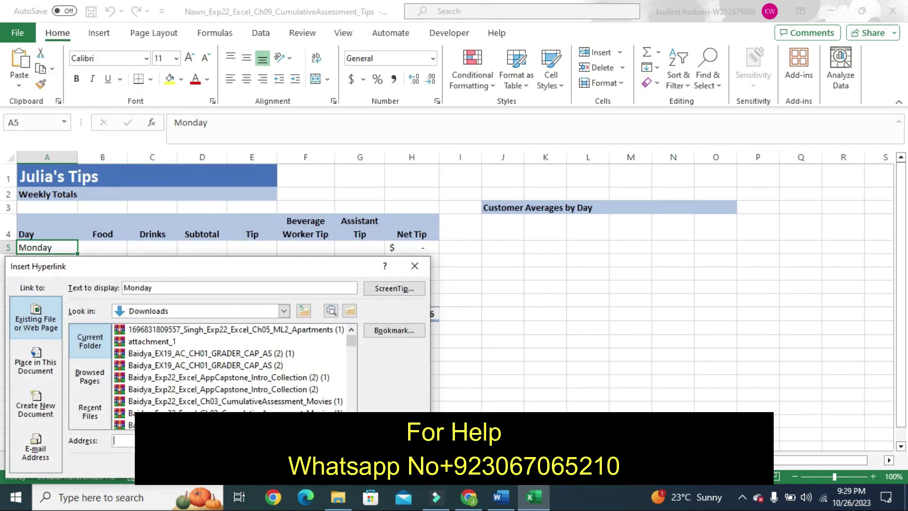
pyautogui.click(21, 365)
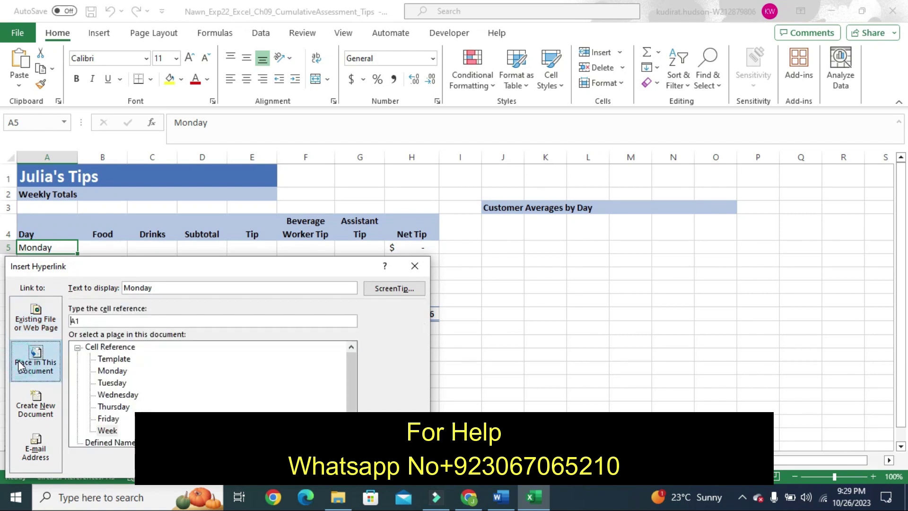
pyautogui.click(105, 372)
pyautogui.click(81, 321)
pyautogui.press('BackSpace')
pyautogui.write('25')
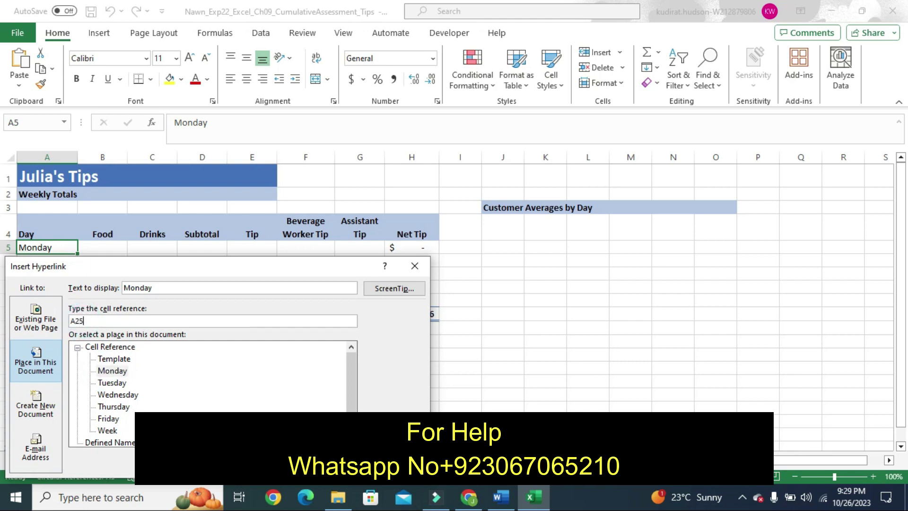
pyautogui.click(102, 373)
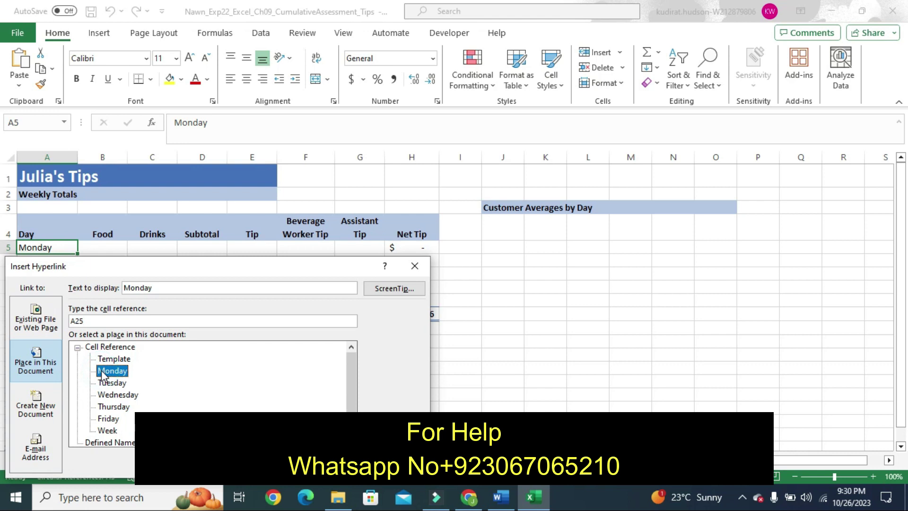
# Give the Monday link a ScreenTip and confirm the hyperlink
pyautogui.click(389, 289)
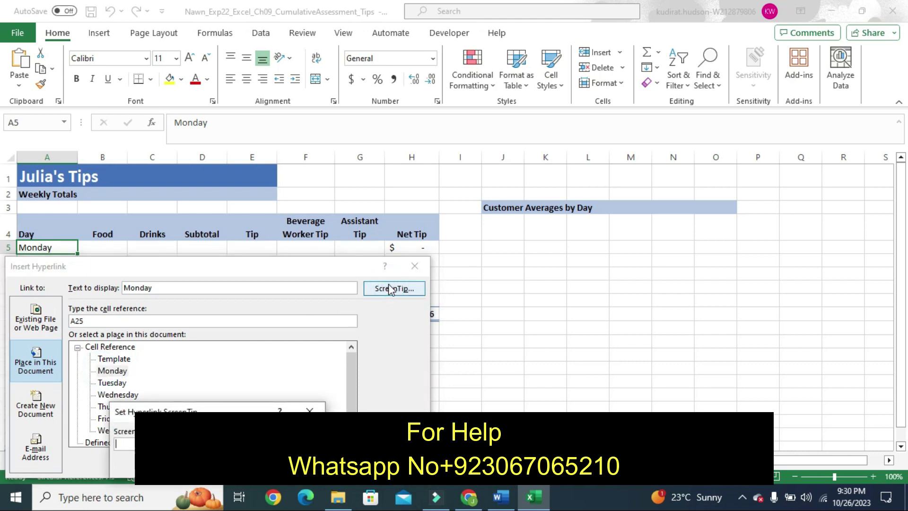
pyautogui.click(492, 496)
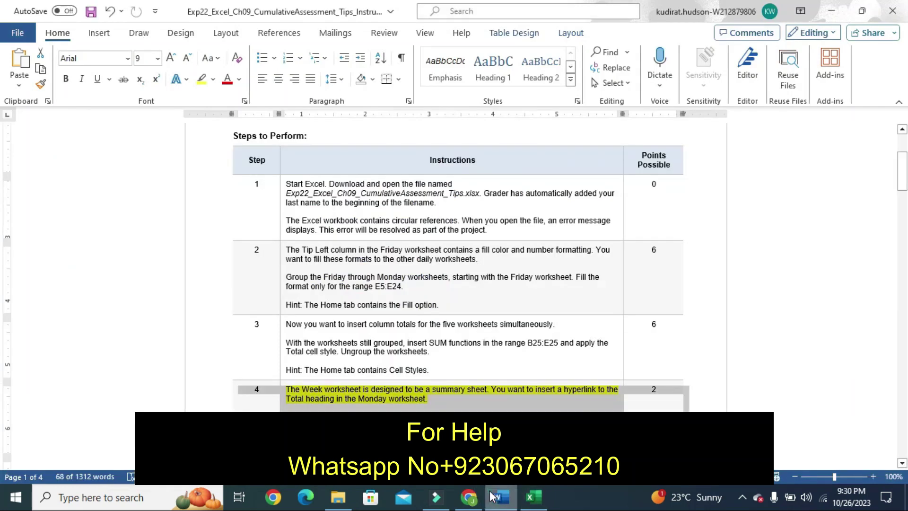
pyautogui.click(529, 496)
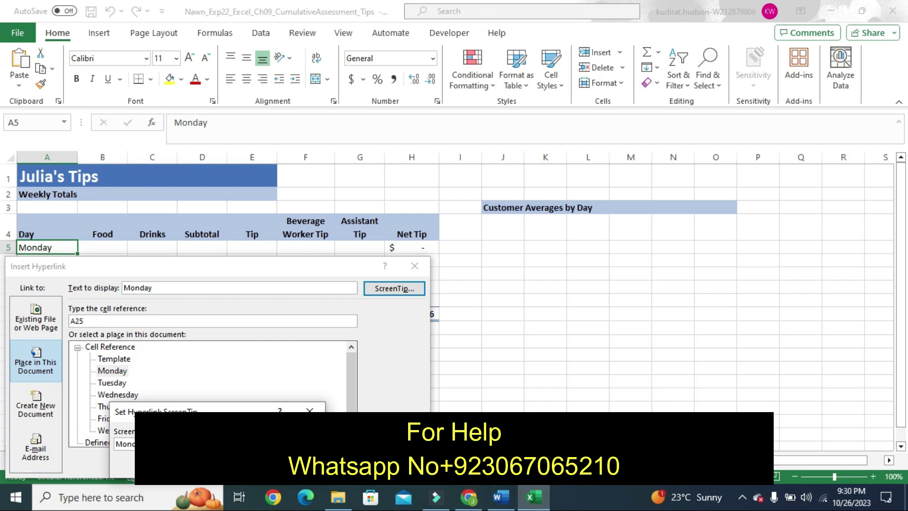
pyautogui.press('Return')
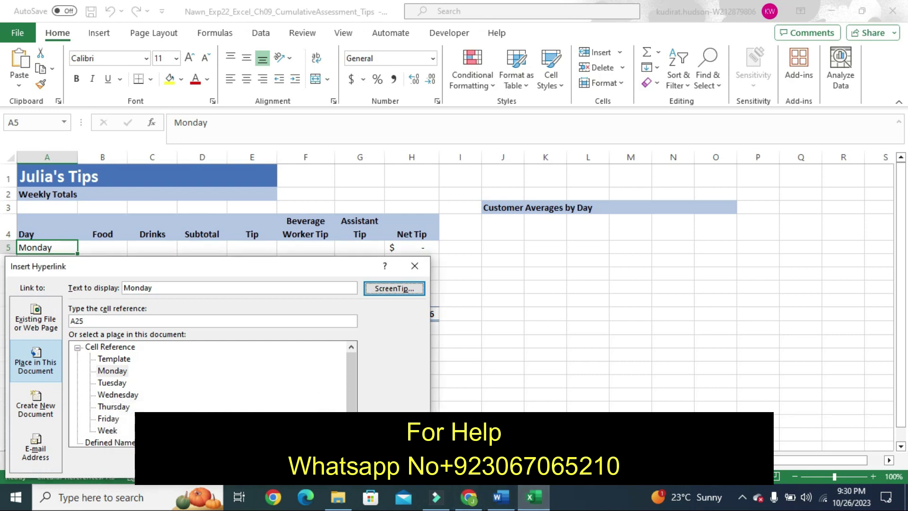
pyautogui.press('Return')
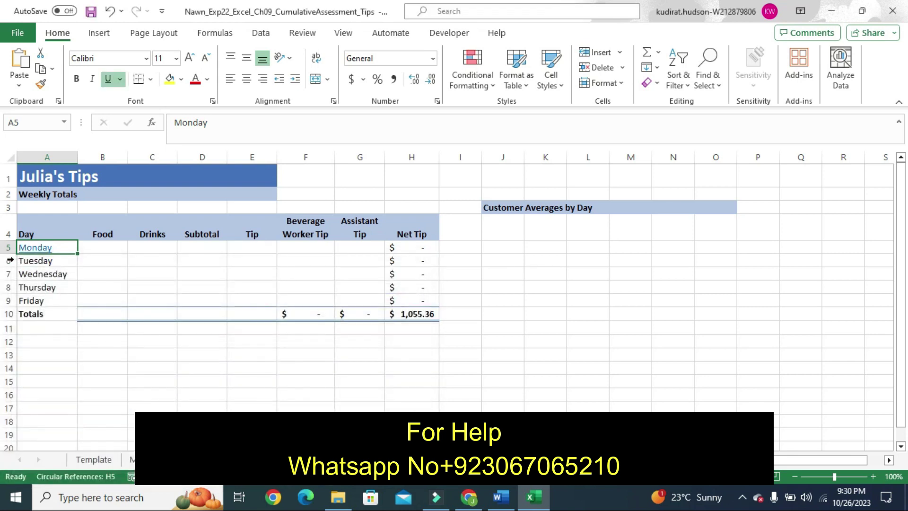
# Begin a hyperlink for Tuesday in A6, then cancel the dialog
pyautogui.click(42, 260)
pyautogui.rightClick(43, 265)
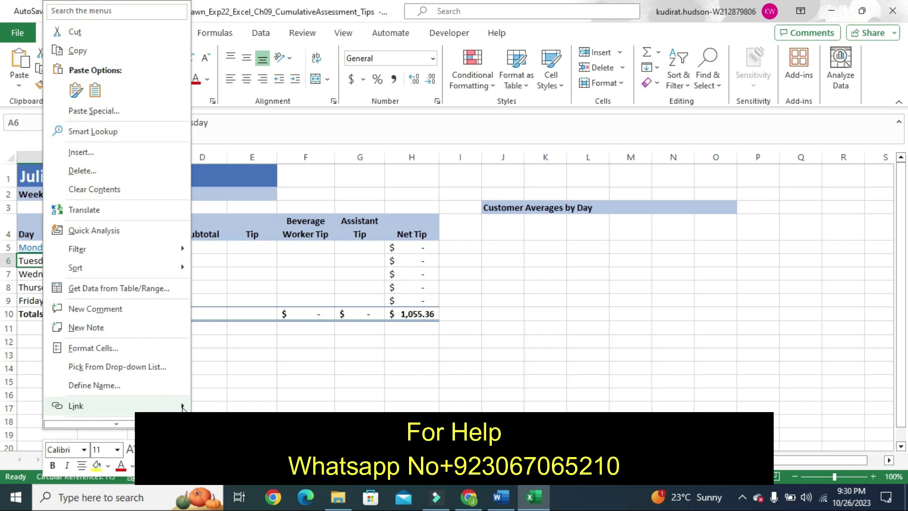
pyautogui.moveTo(113, 405)
pyautogui.click(76, 405)
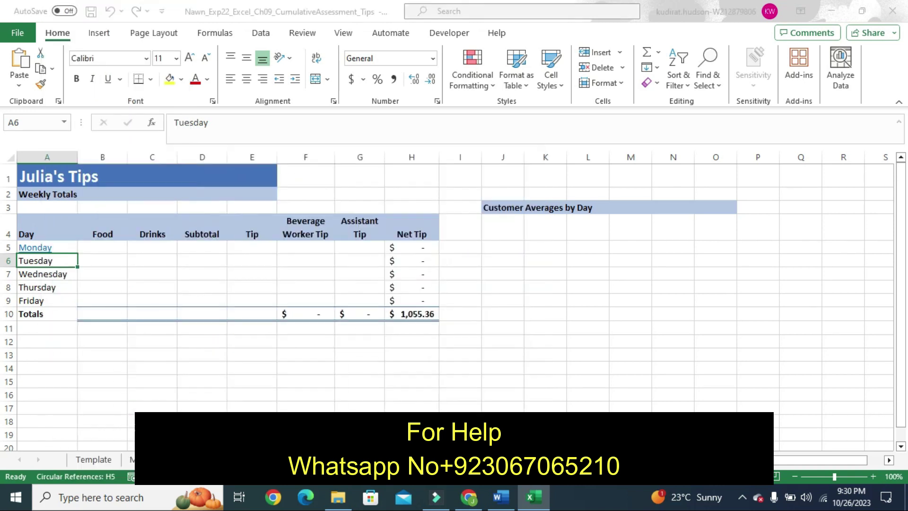
pyautogui.click(94, 321)
pyautogui.click(94, 320)
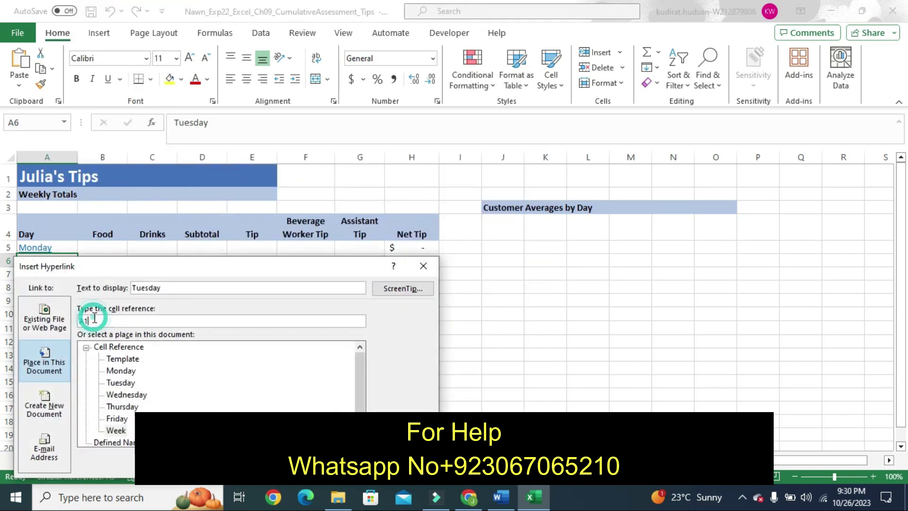
pyautogui.click(423, 266)
# Highlight step 5's Tuesday hyperlink instructions yellow in Word, then return to Excel
pyautogui.click(494, 499)
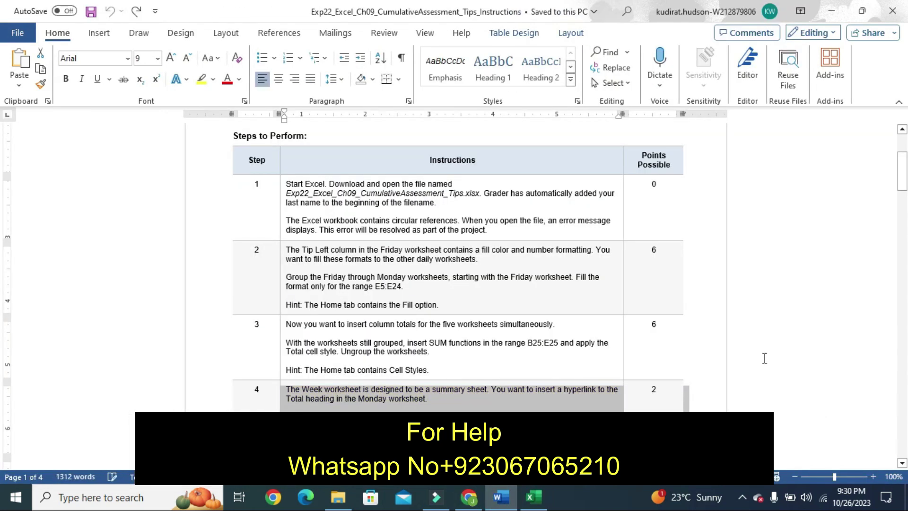
pyautogui.moveTo(903, 166); pyautogui.dragTo(903, 183)
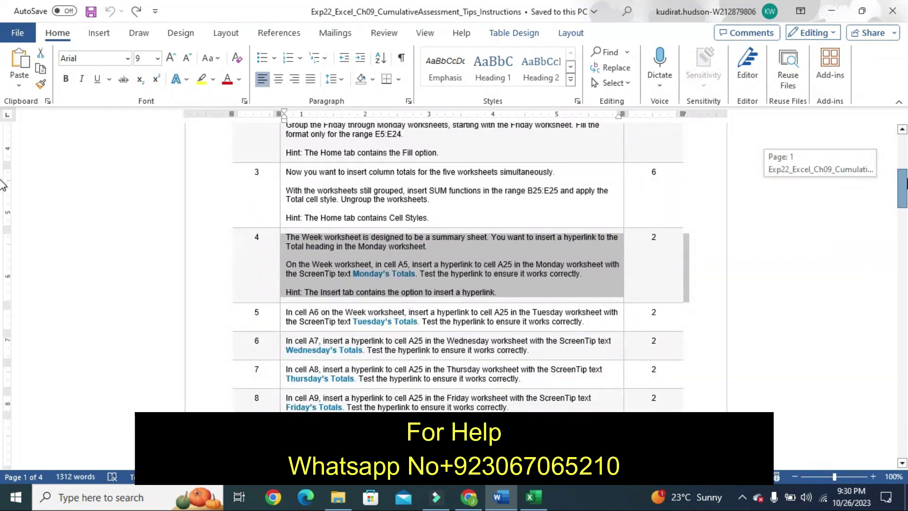
pyautogui.click(281, 325)
pyautogui.click(338, 300)
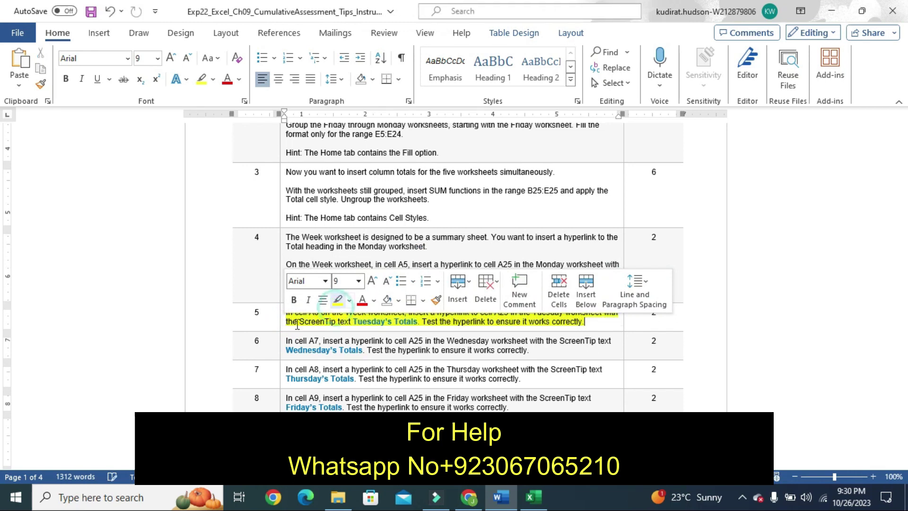
pyautogui.click(266, 330)
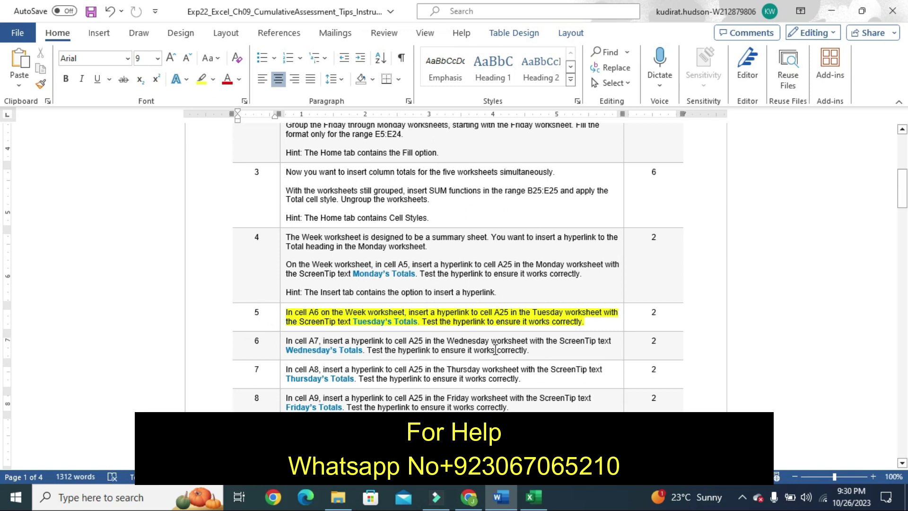
pyautogui.click(533, 496)
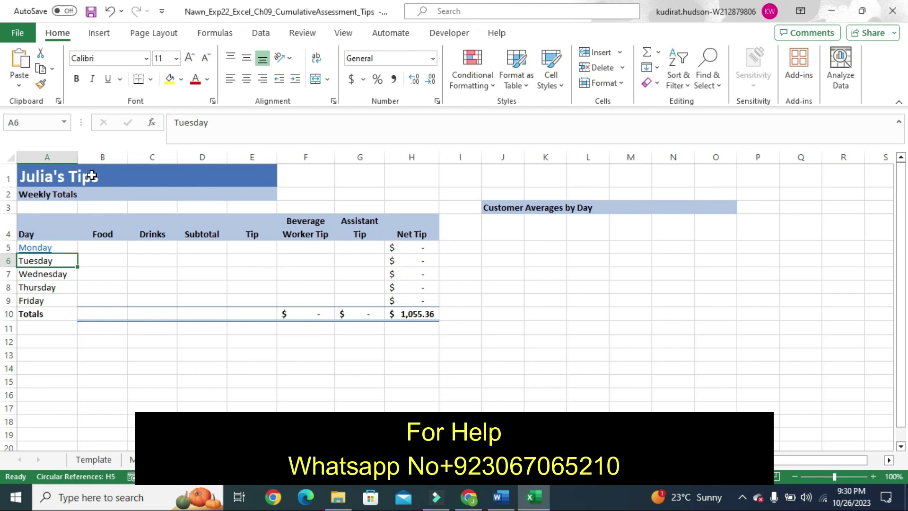
# Link Tuesday in A6 to A25 on the Tuesday sheet with ScreenTip 'Tuesday's Totals'
pyautogui.rightClick(43, 262)
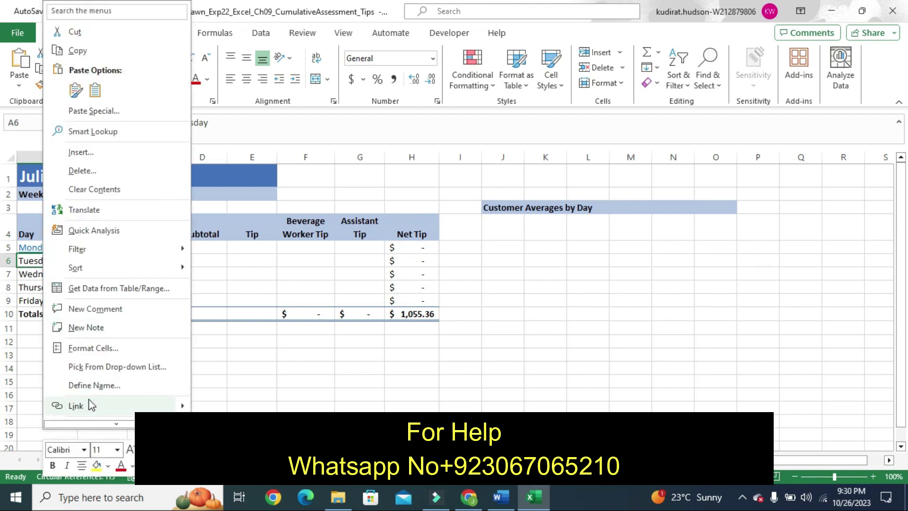
pyautogui.moveTo(181, 405)
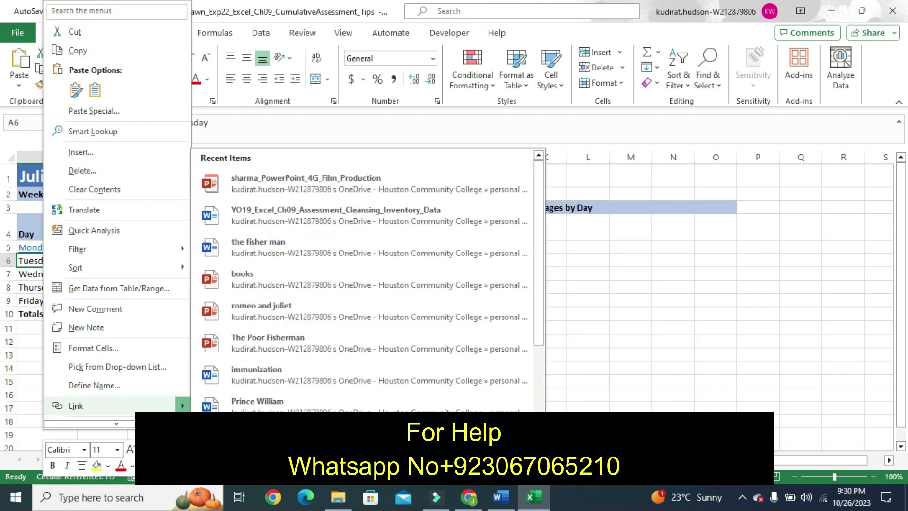
pyautogui.click(75, 405)
pyautogui.write('A25')
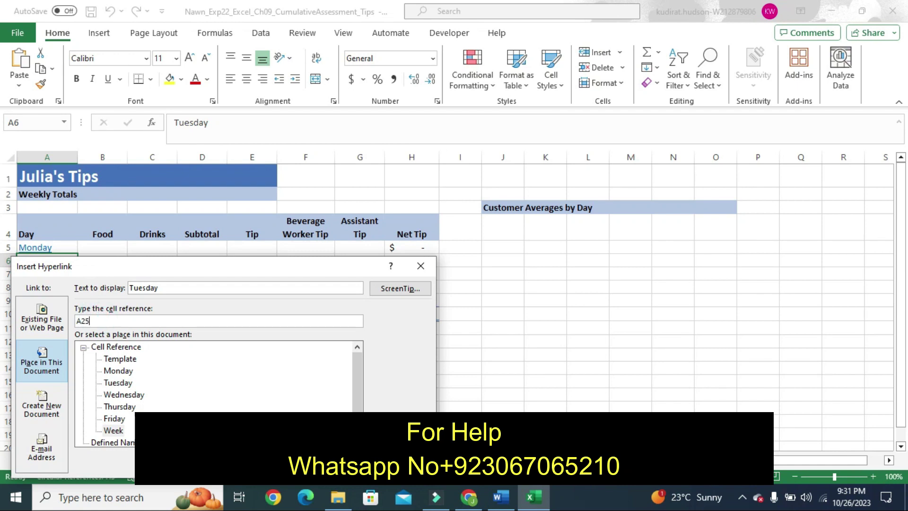
pyautogui.click(118, 382)
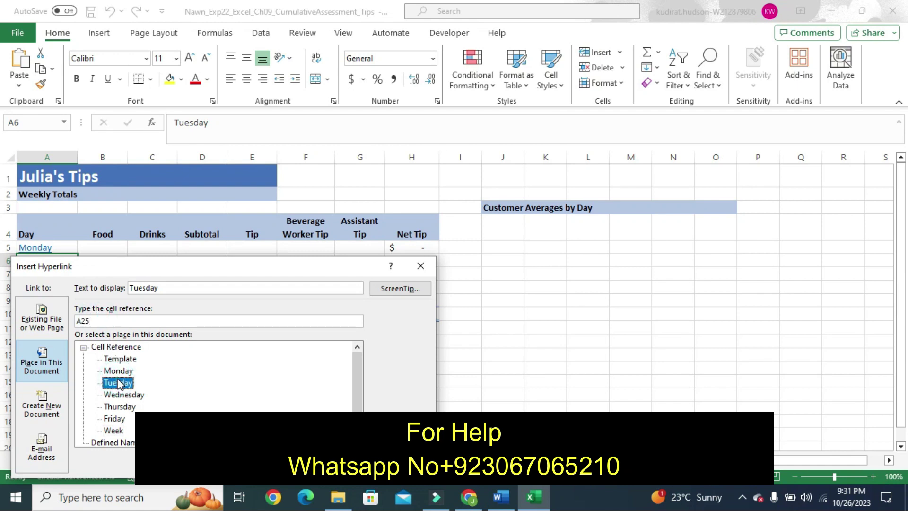
pyautogui.click(391, 290)
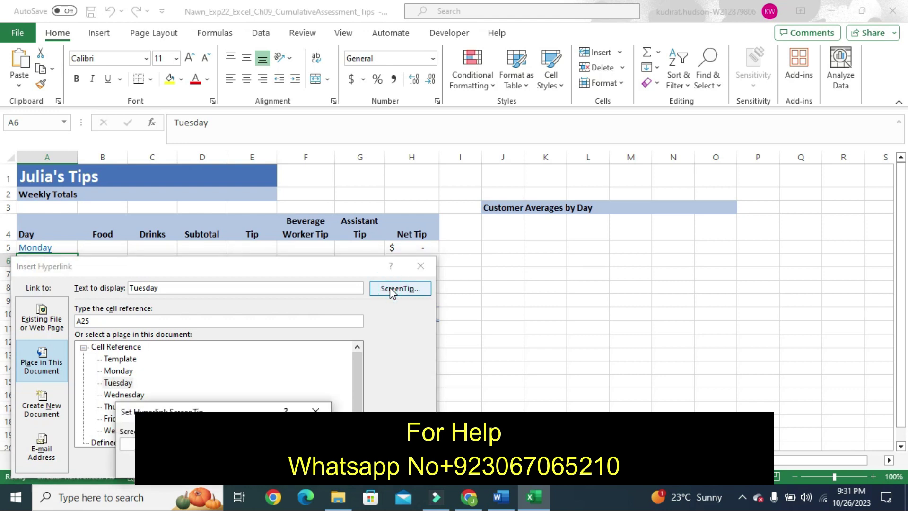
pyautogui.write('Tue')
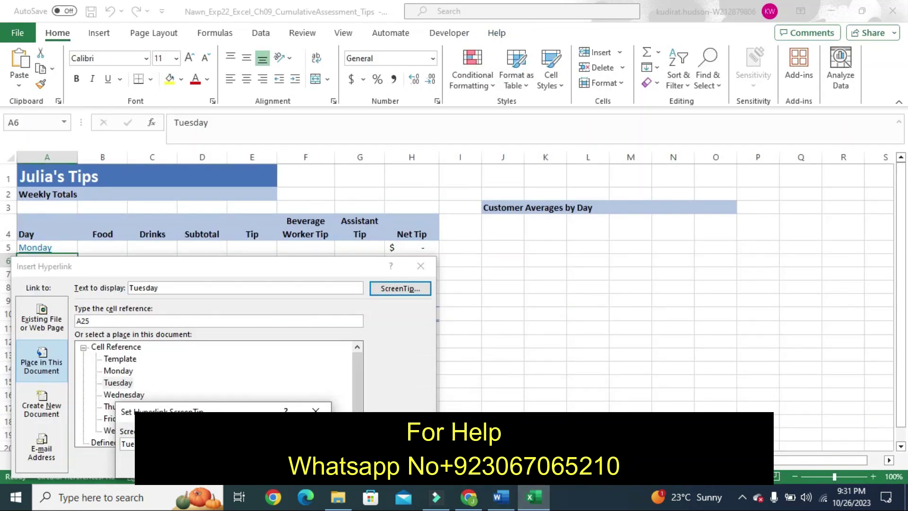
pyautogui.press('Return')
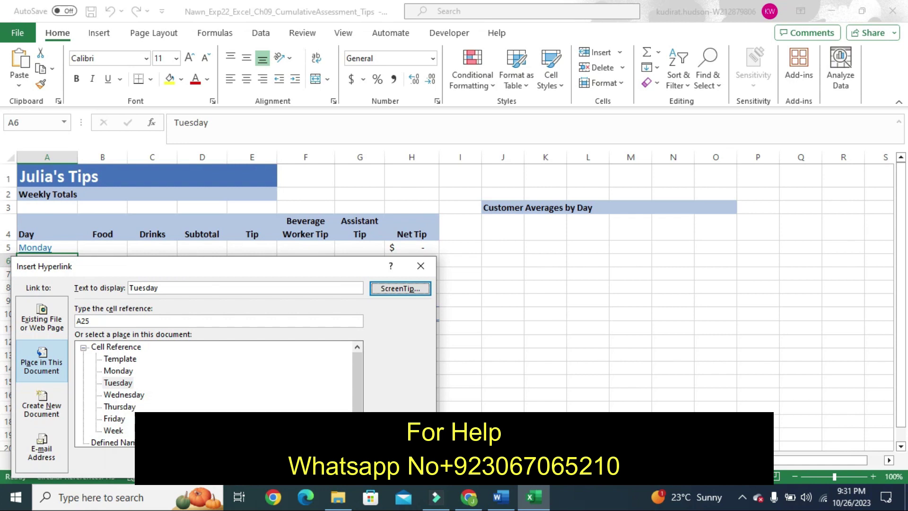
pyautogui.click(364, 461)
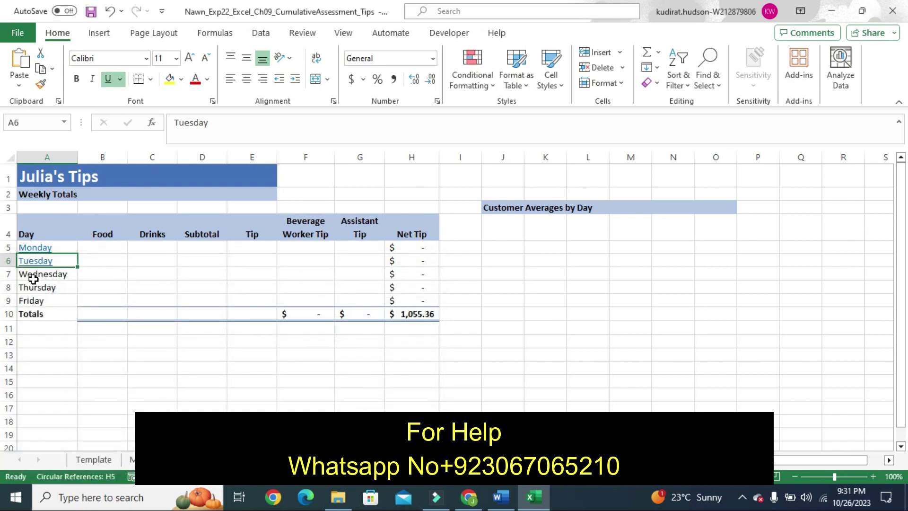
# Move the Word highlight from step 5 to step 6's Wednesday task, then return to Excel
pyautogui.click(500, 498)
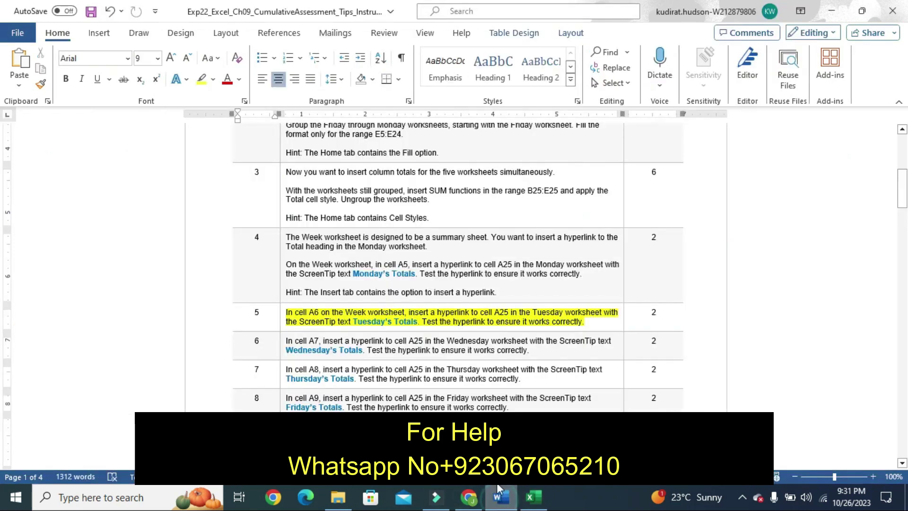
pyautogui.hotkey('ctrl', 'z')
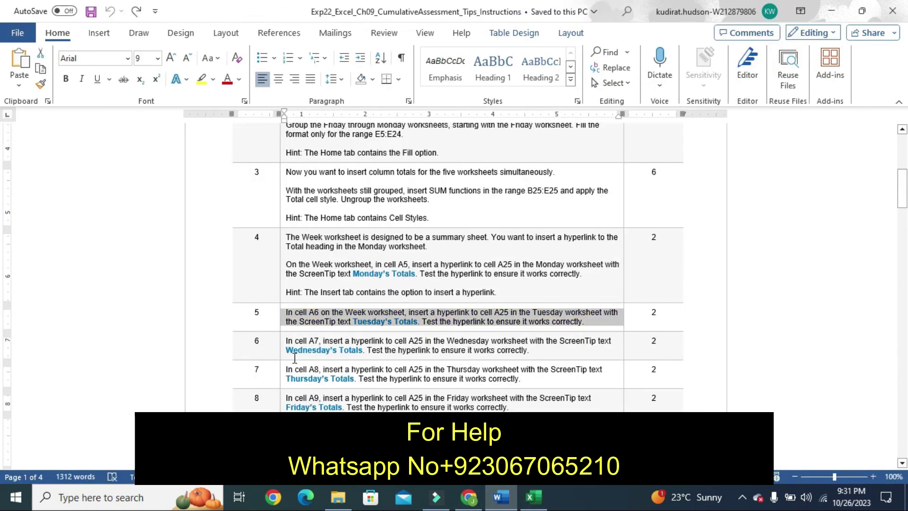
pyautogui.click(282, 355)
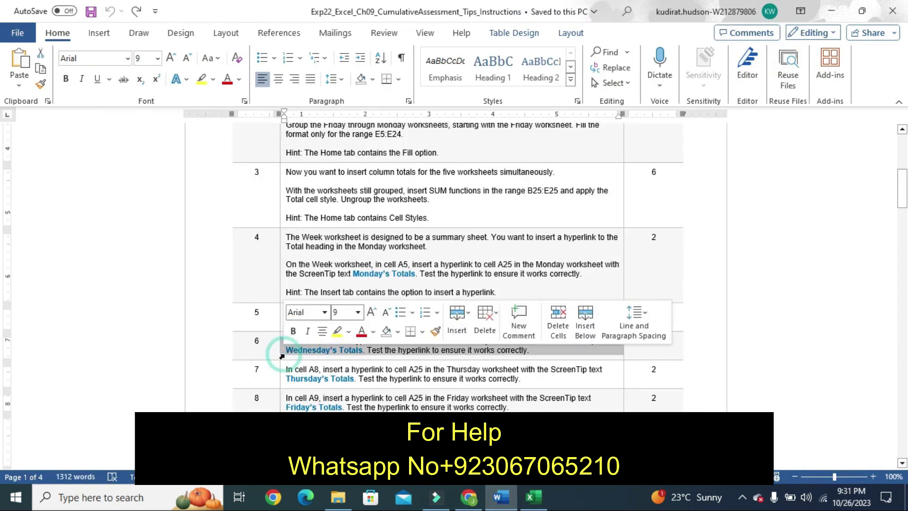
pyautogui.click(336, 331)
pyautogui.click(272, 349)
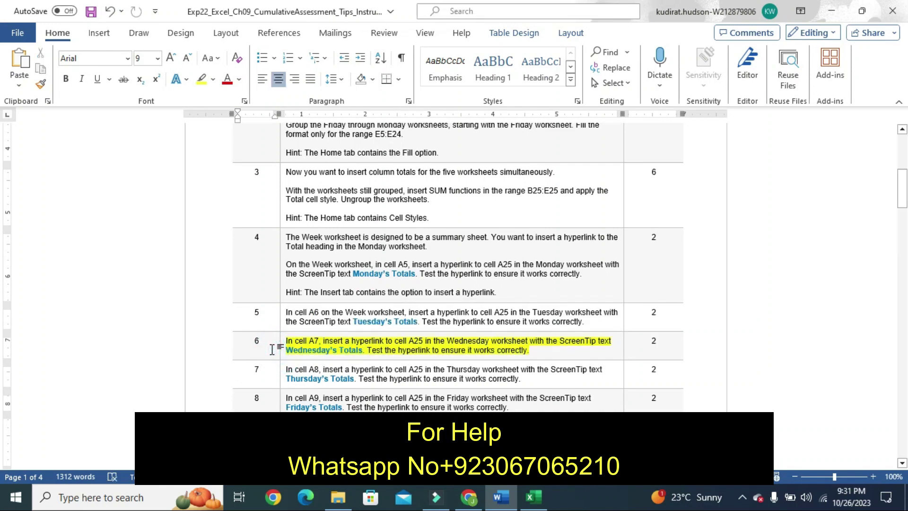
pyautogui.click(534, 496)
# Link Wednesday in A7 to A25 on the Wednesday sheet with ScreenTip 'Wednesday's Totals'
pyautogui.click(41, 274)
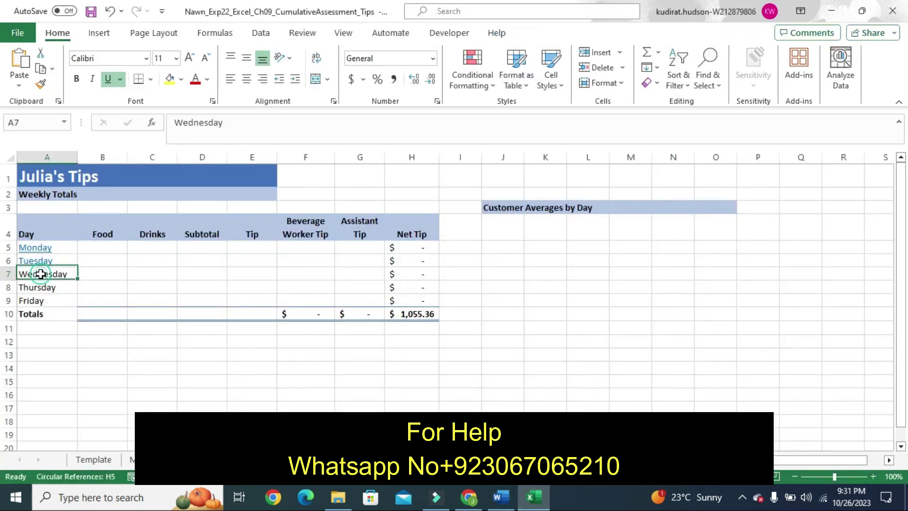
pyautogui.rightClick(41, 274)
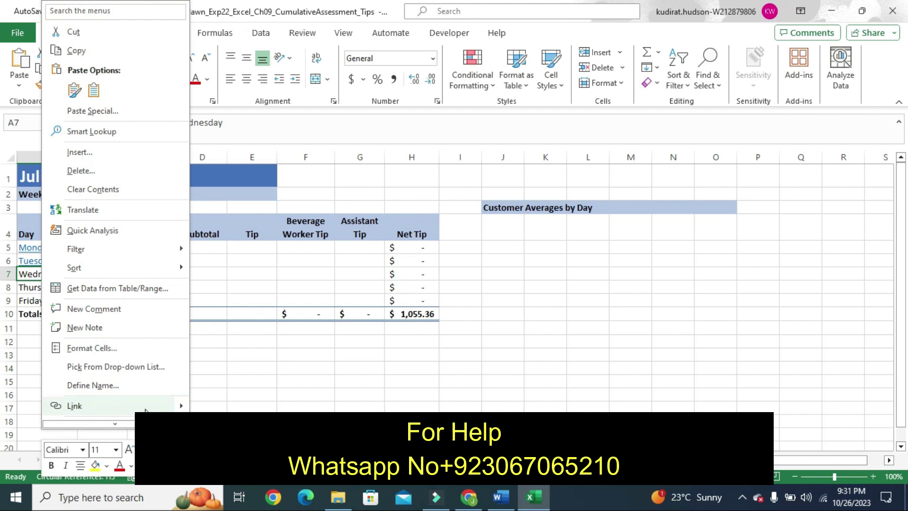
pyautogui.click(71, 405)
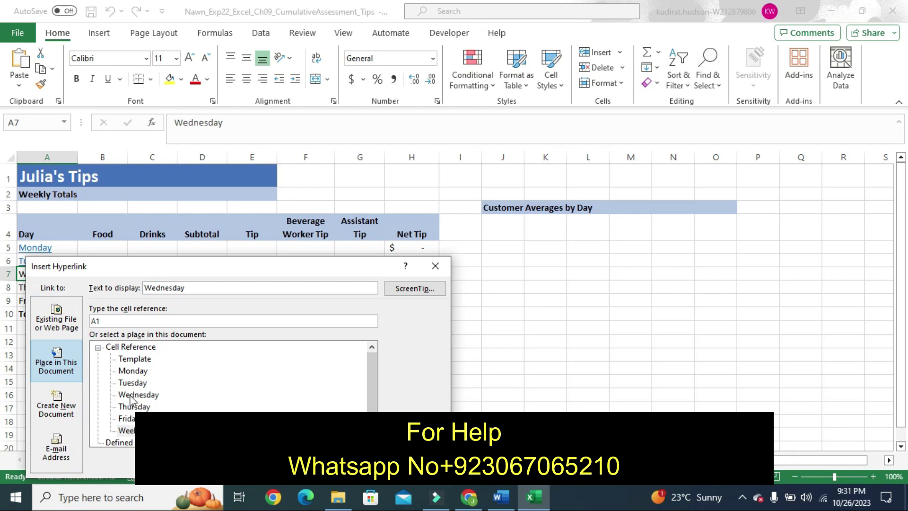
pyautogui.click(133, 395)
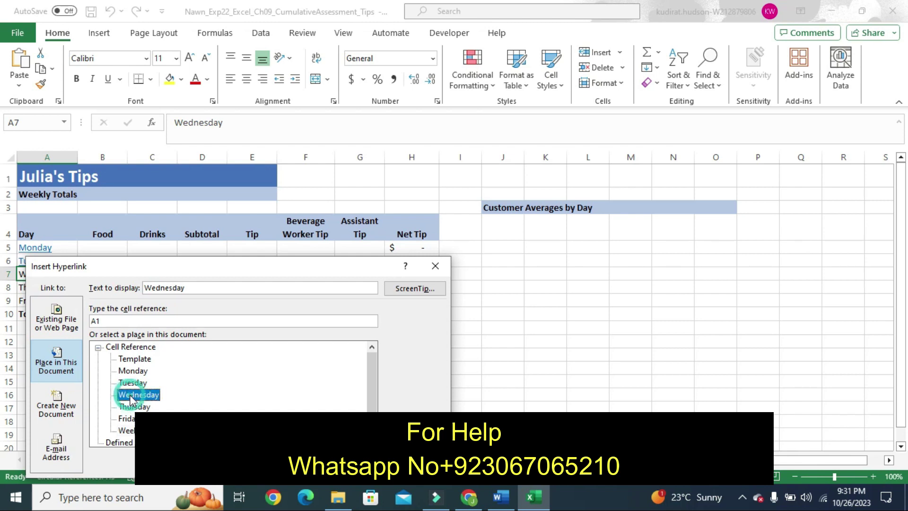
pyautogui.click(115, 320)
pyautogui.press('BackSpace')
pyautogui.write('25')
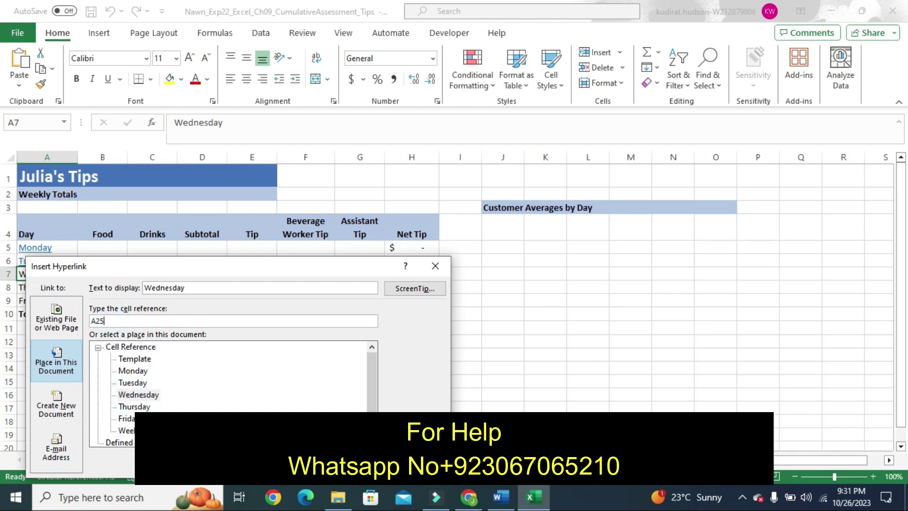
pyautogui.click(405, 292)
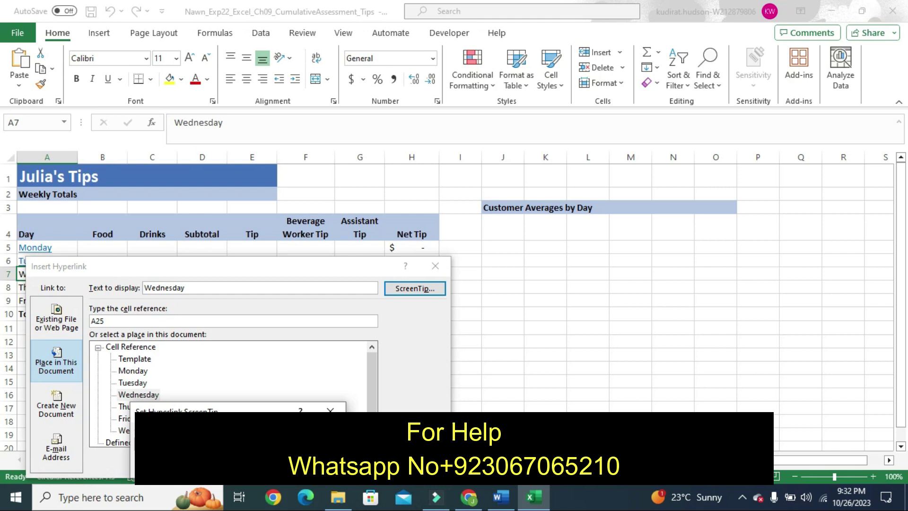
pyautogui.press('Return')
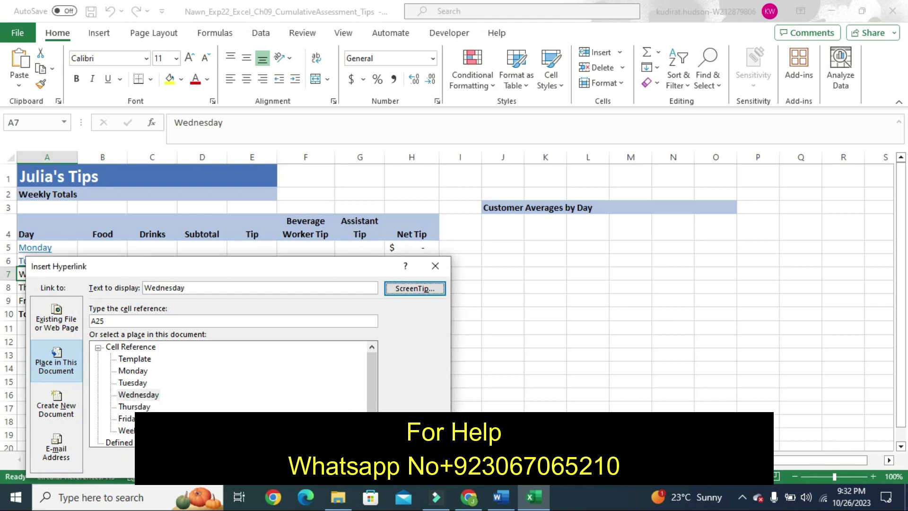
pyautogui.press('Return')
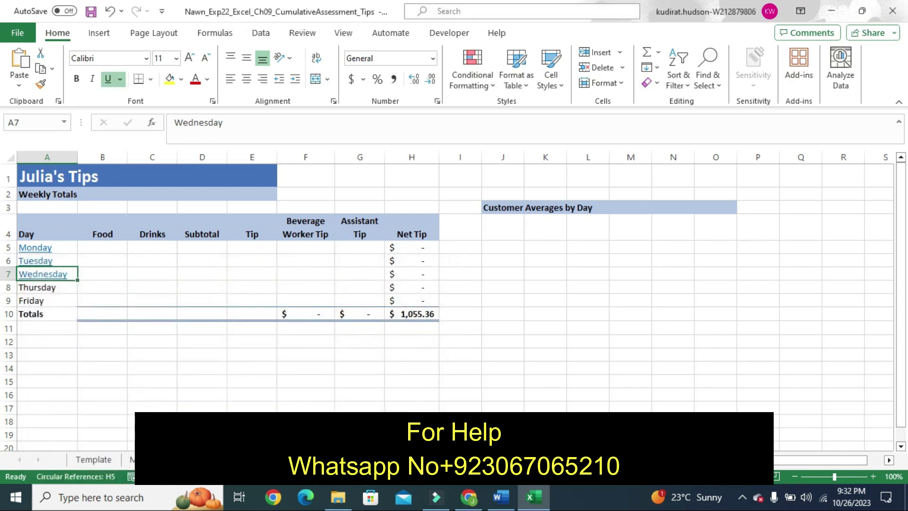
# Move the Word highlight from step 6 to step 7's Thursday task, then return to Excel
pyautogui.click(501, 496)
pyautogui.hotkey('ctrl', 'z')
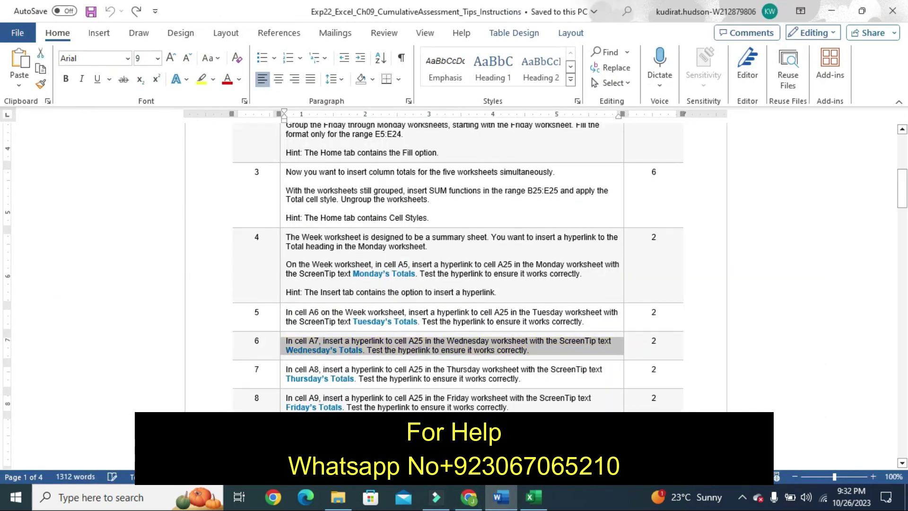
pyautogui.click(281, 388)
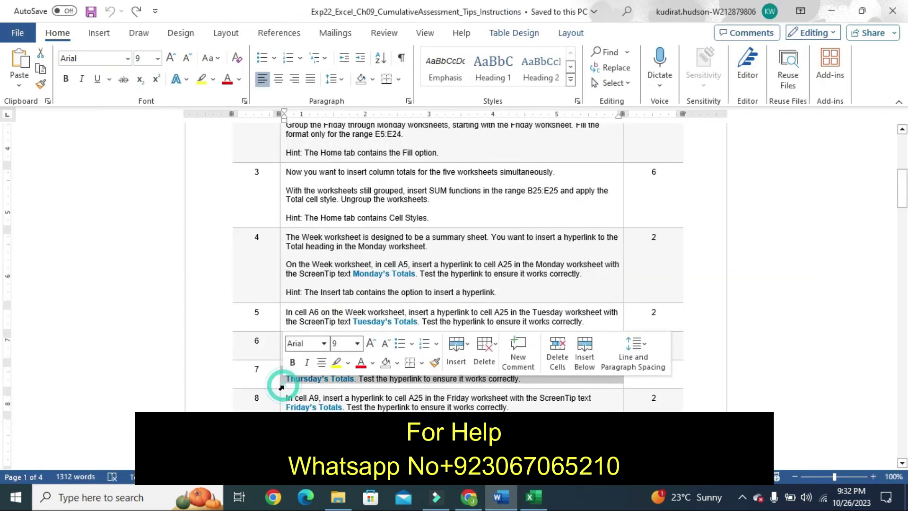
pyautogui.click(336, 362)
pyautogui.click(258, 370)
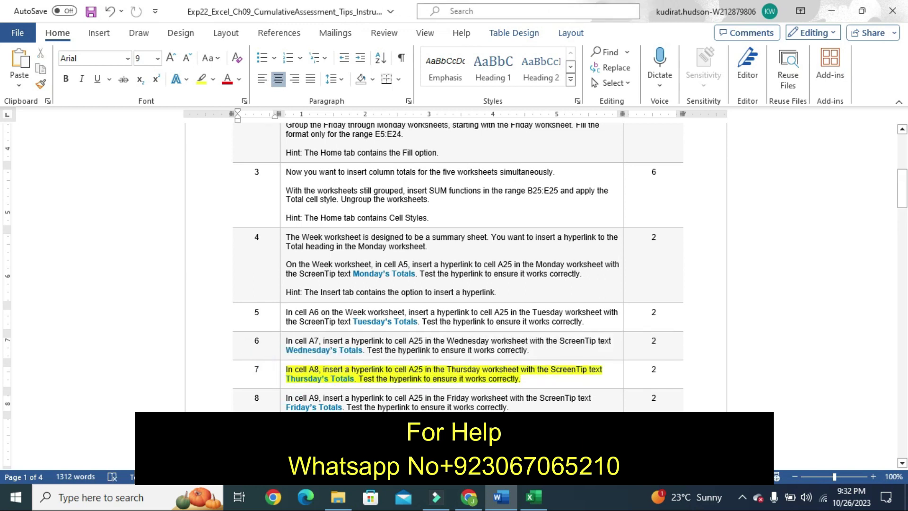
pyautogui.click(533, 496)
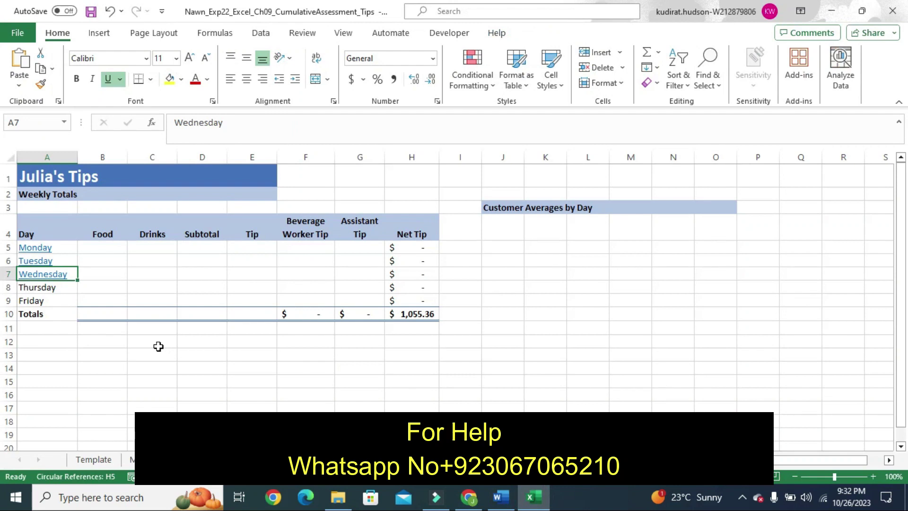
# Link Thursday in A8 to A25 on the Thursday sheet with ScreenTip 'Thursday's Totals'
pyautogui.click(40, 289)
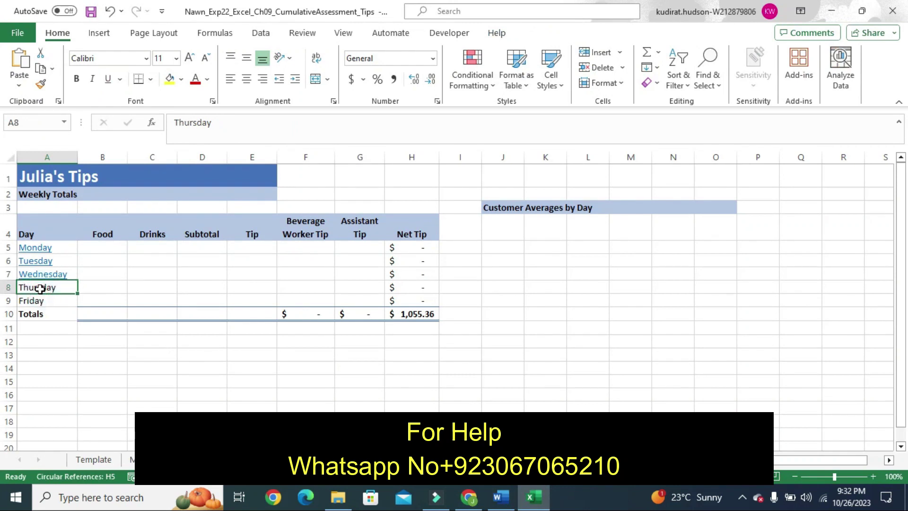
pyautogui.rightClick(40, 289)
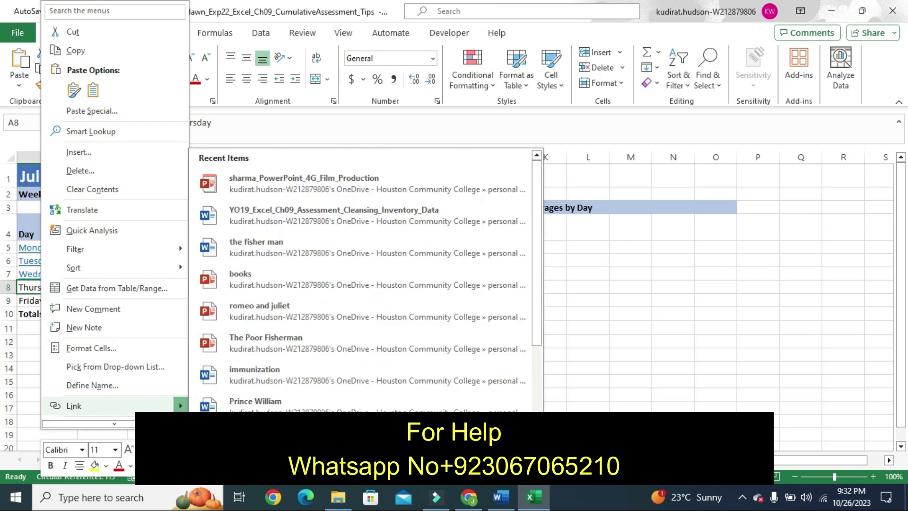
pyautogui.moveTo(74, 406)
pyautogui.click(163, 407)
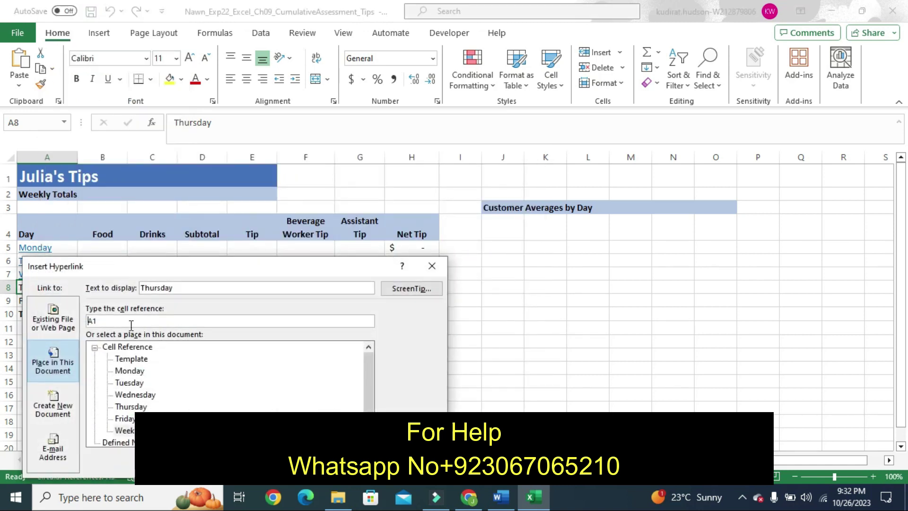
pyautogui.click(120, 318)
pyautogui.press('BackSpace')
pyautogui.write('25')
pyautogui.click(127, 407)
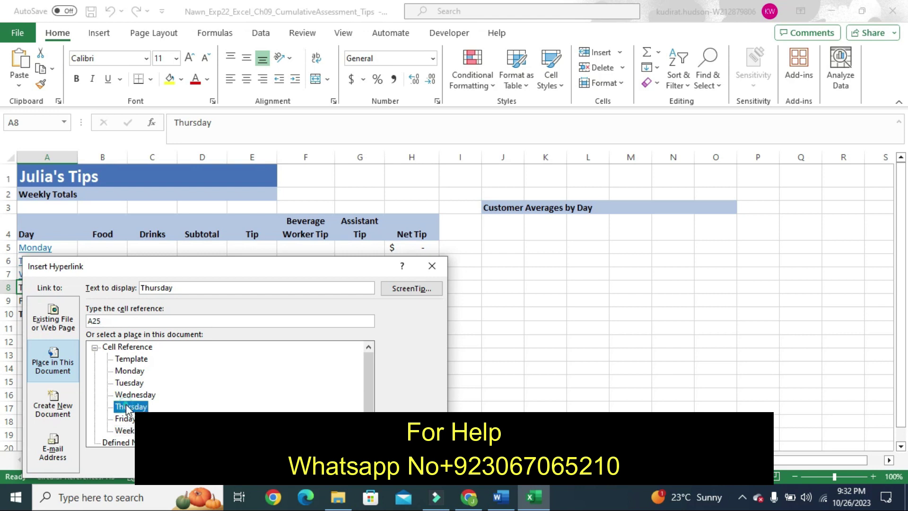
pyautogui.click(404, 289)
pyautogui.write('T')
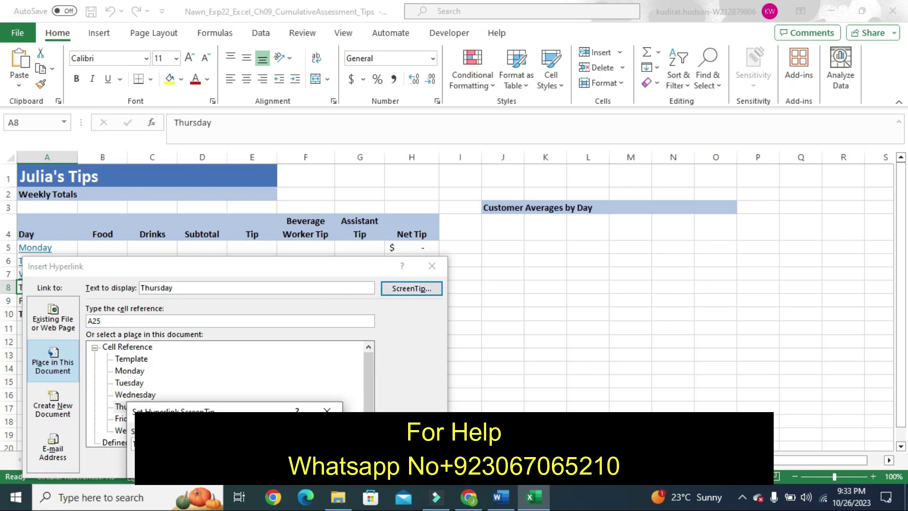
pyautogui.press('Return')
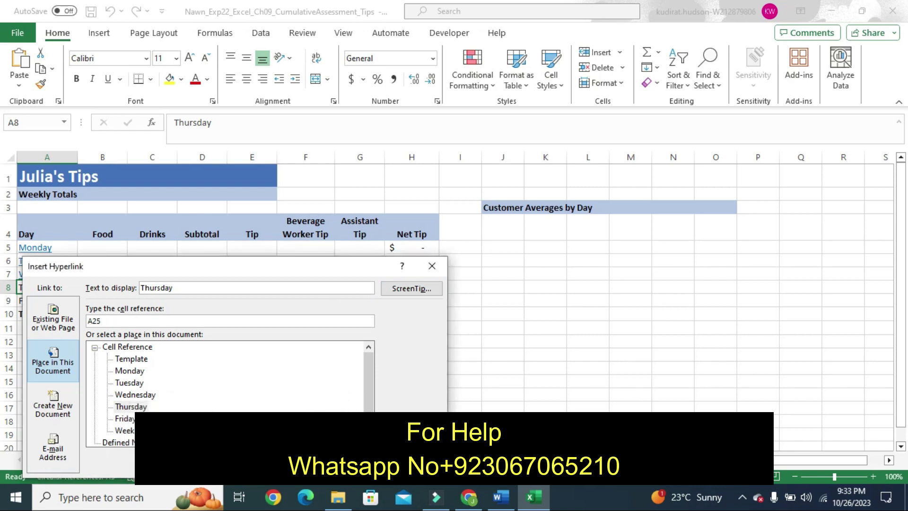
pyautogui.press('Return')
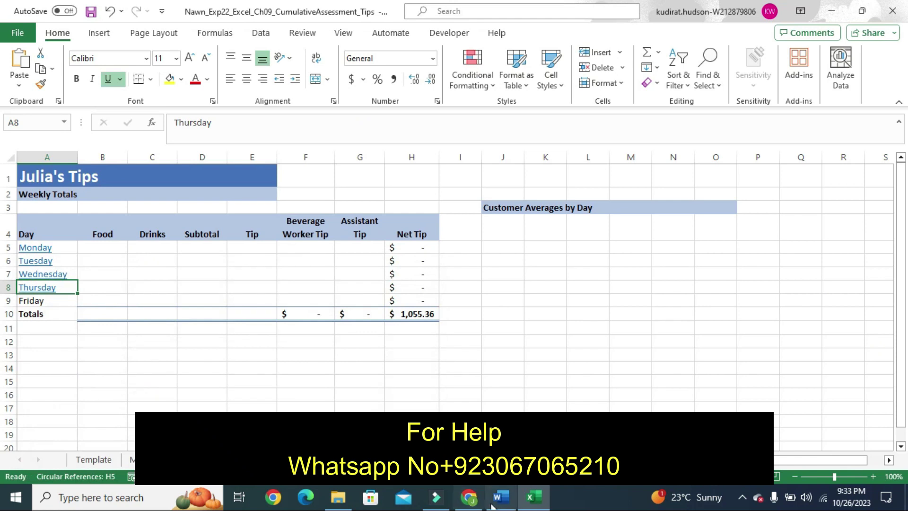
# In the Word instructions, remove step 7's yellow highlight
pyautogui.click(501, 496)
pyautogui.hotkey('ctrl', 'z')
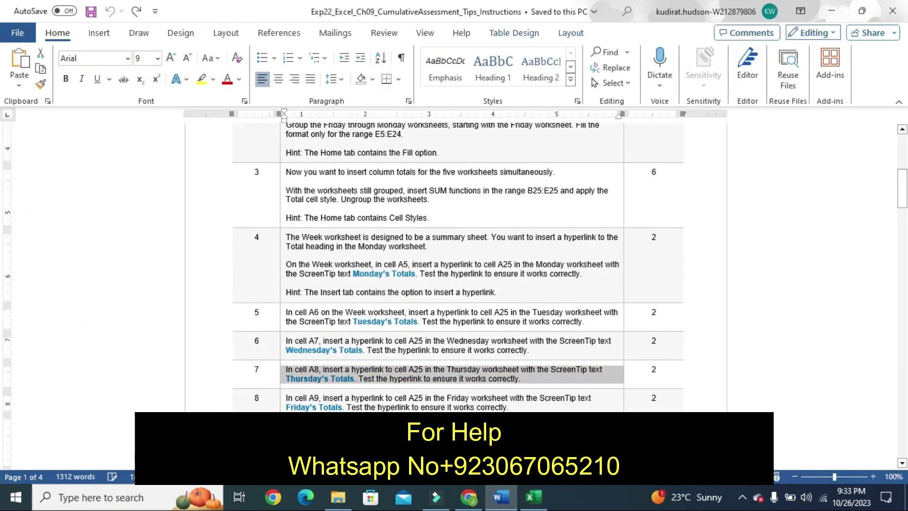
pyautogui.moveTo(902, 179); pyautogui.dragTo(905, 201)
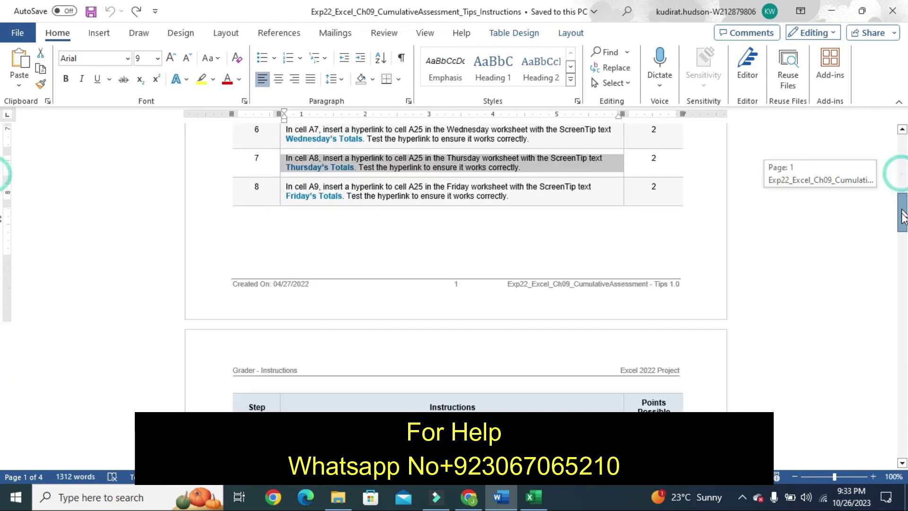